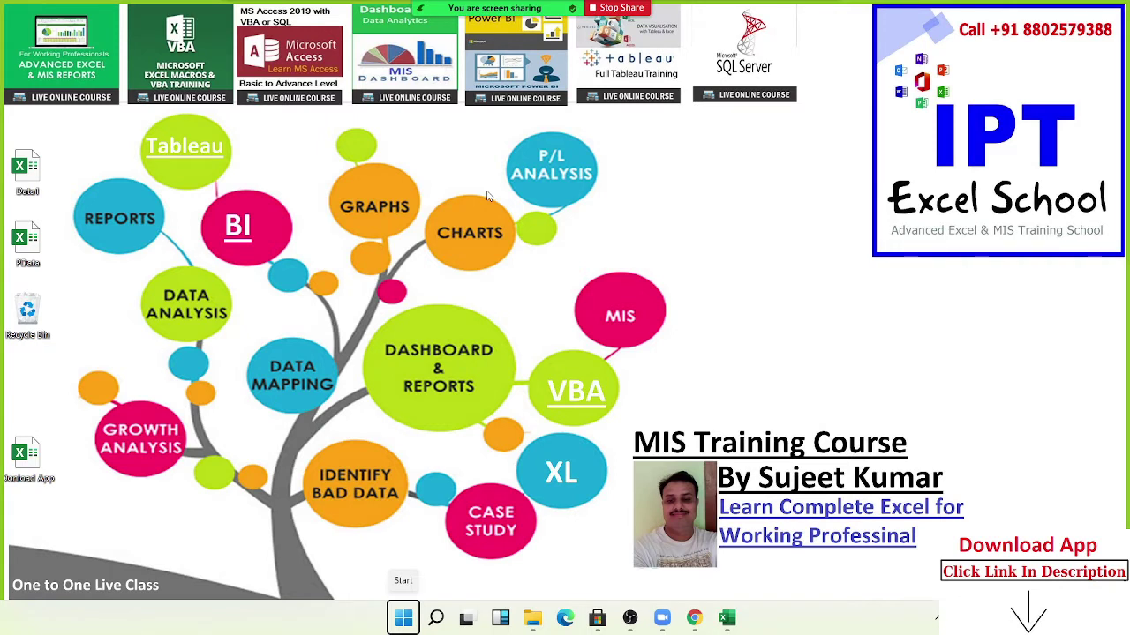
# Step: Start a blank Excel workbook, zoom in on the grid and select cell B2
pyautogui.click(723, 622)
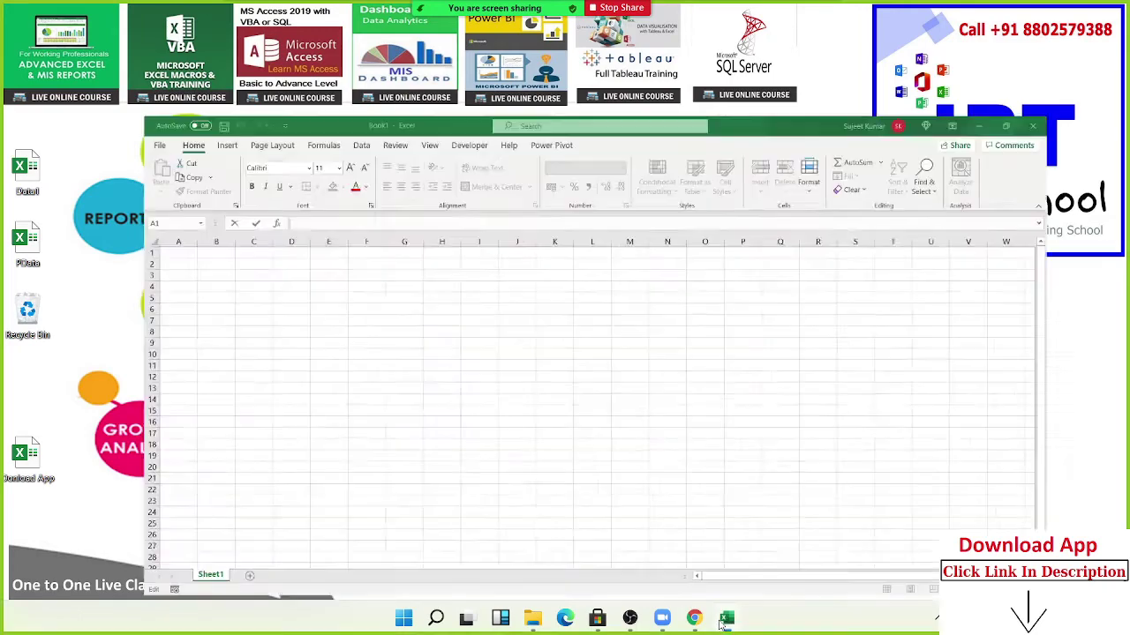
pyautogui.click(218, 291)
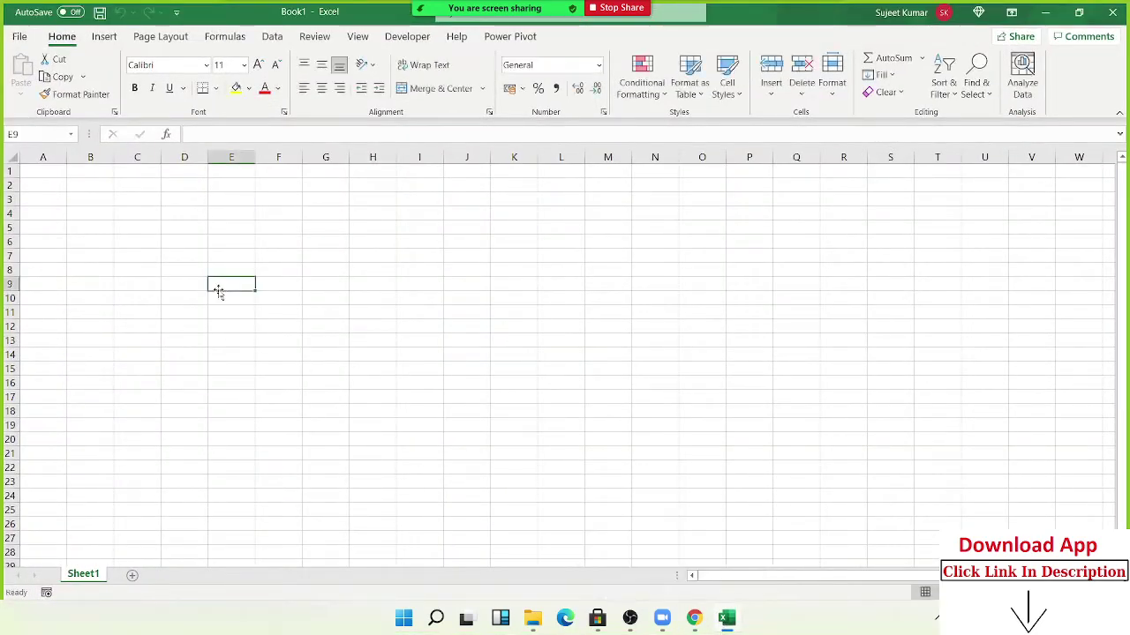
pyautogui.scroll(2, 218, 291)
pyautogui.scroll(2, 218, 291)
pyautogui.scroll(1, 218, 291)
pyautogui.scroll(1, 218, 291)
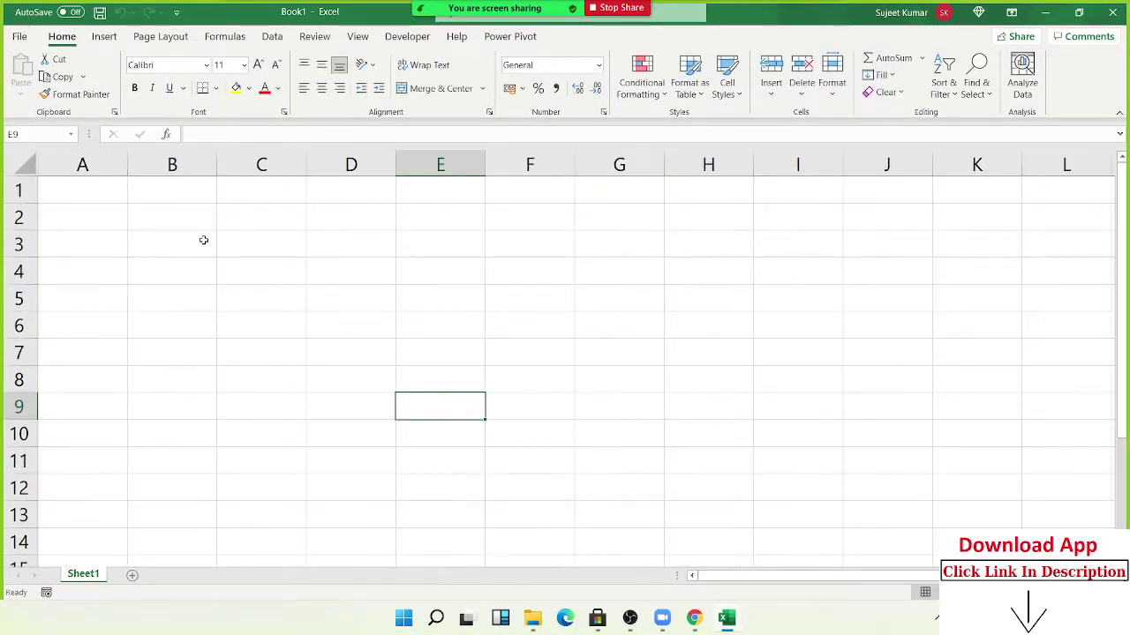
pyautogui.click(203, 240)
pyautogui.click(201, 217)
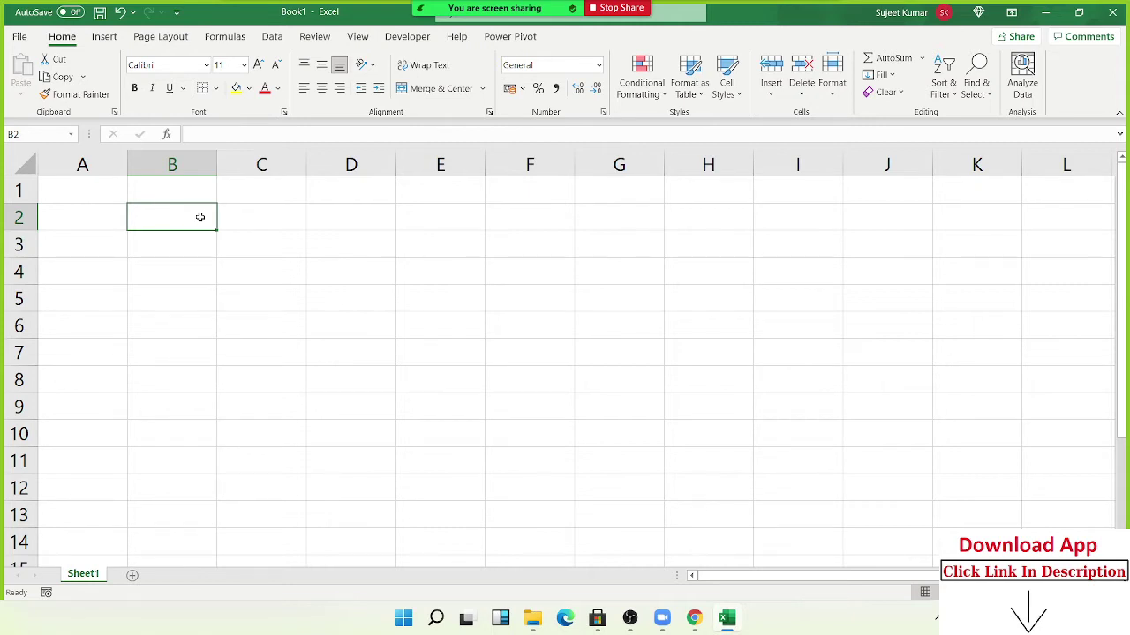
# Step: Enter 52 in B2 and 60 in C2
pyautogui.press('Up')
pyautogui.press('Left')
pyautogui.press('Down')
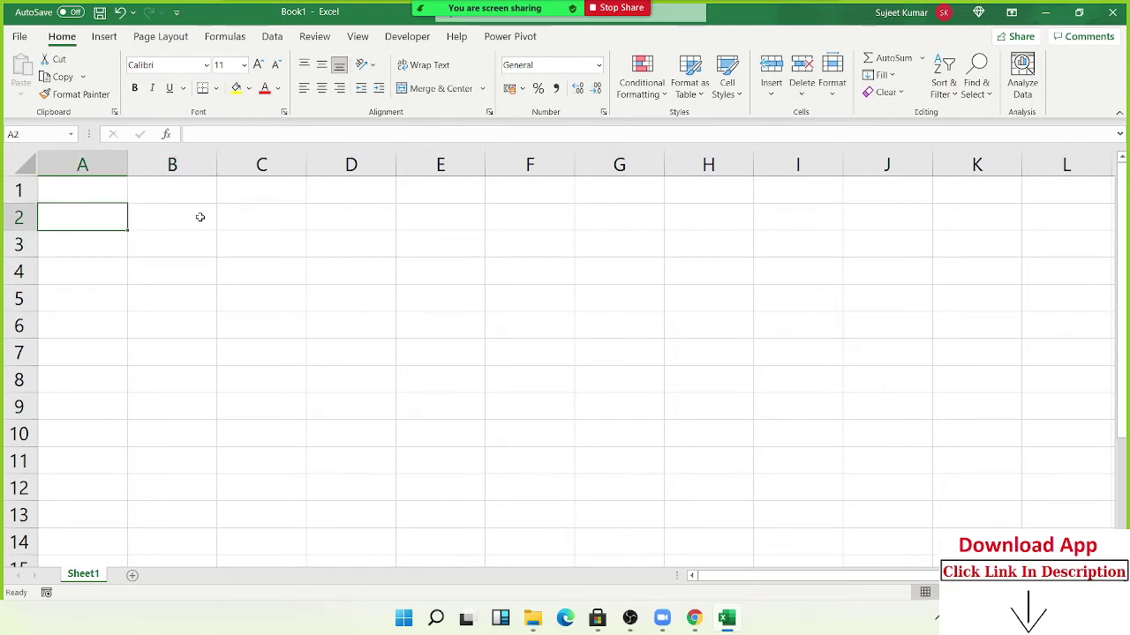
pyautogui.press('Right')
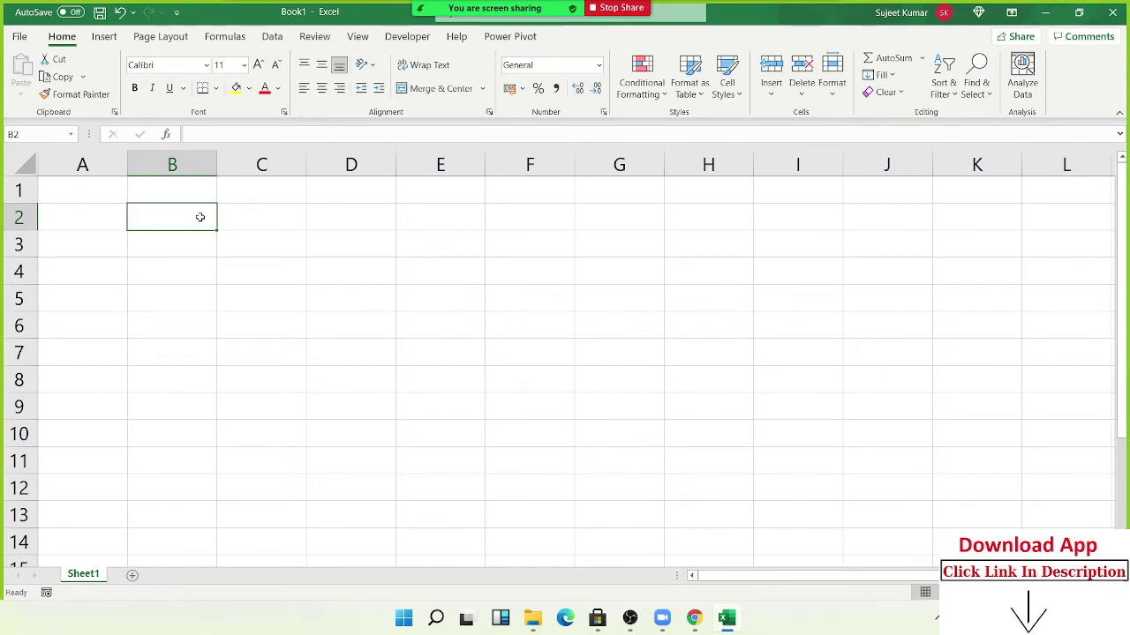
pyautogui.write('52')
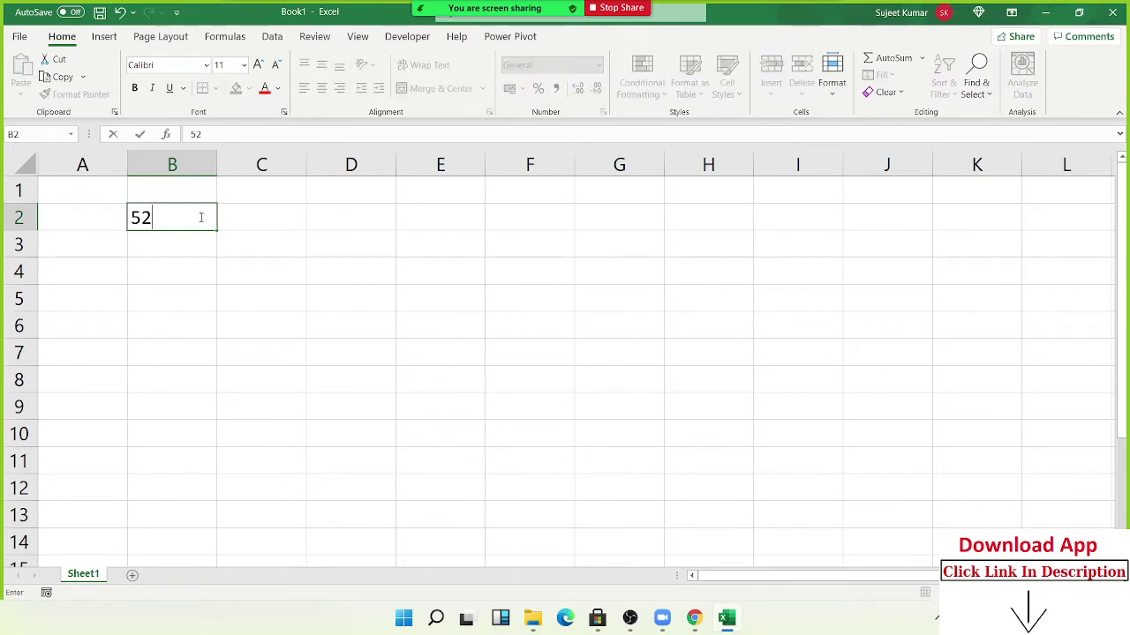
pyautogui.press('Tab')
pyautogui.write('60')
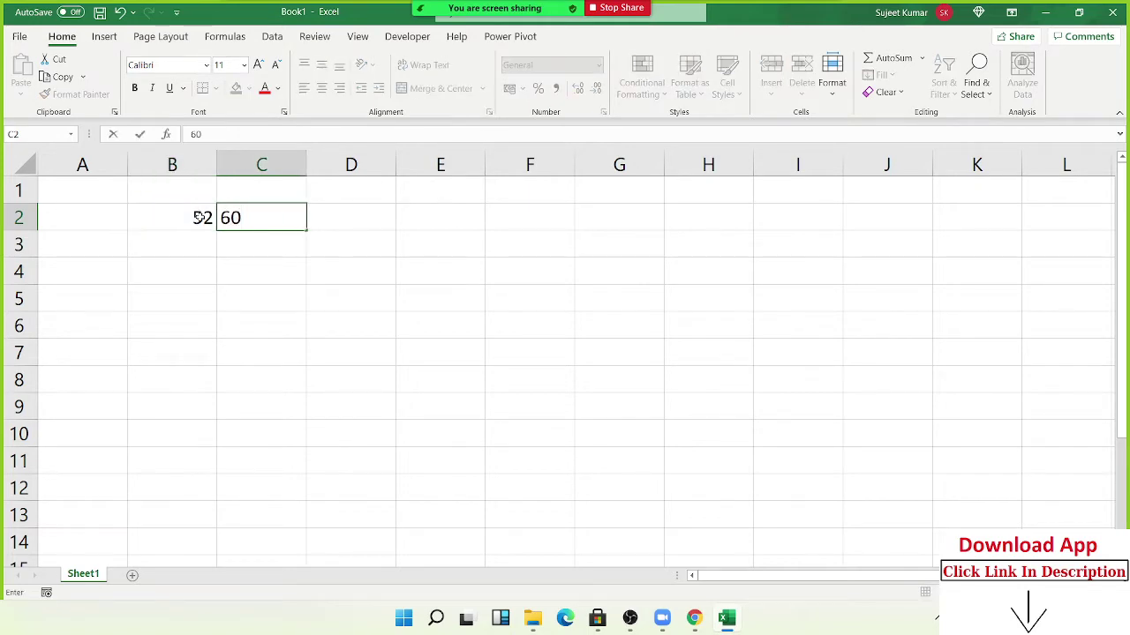
pyautogui.press('Tab')
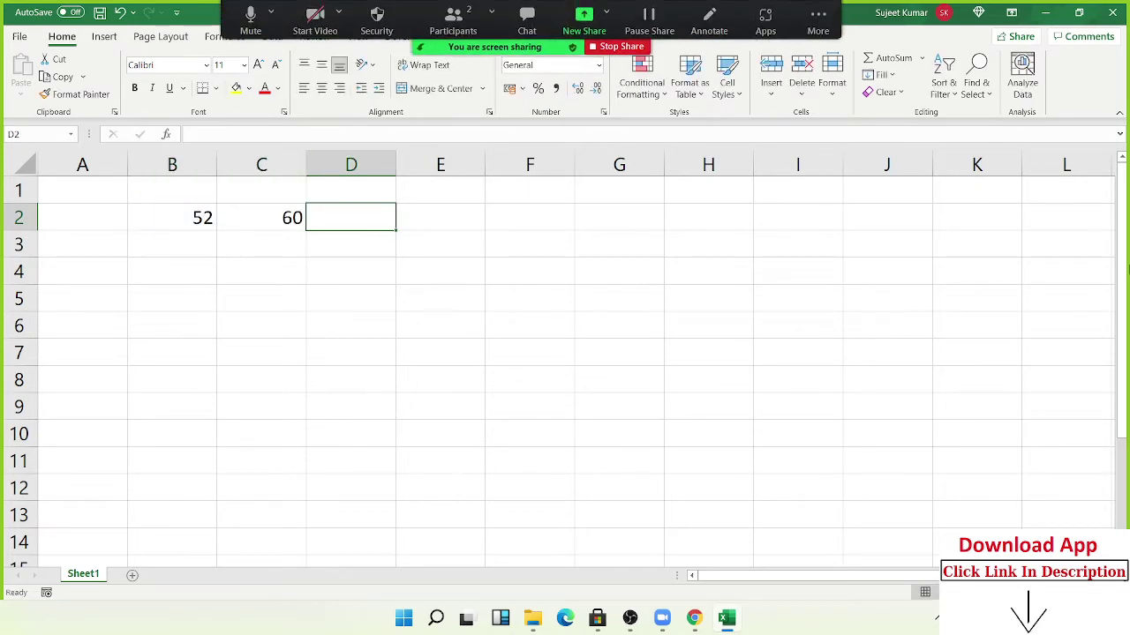
# Step: Enter =SUM(B2:C2) in D2 to total 112
pyautogui.write('=su')
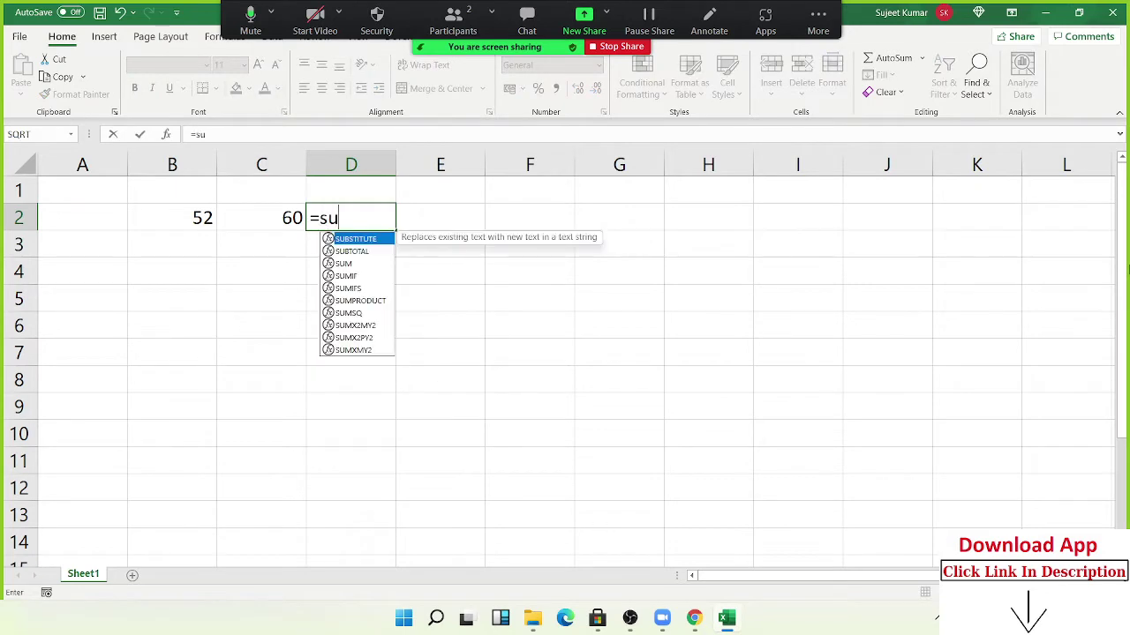
pyautogui.write('m(')
pyautogui.press('Left')
pyautogui.hotkey('shift', 'Left')
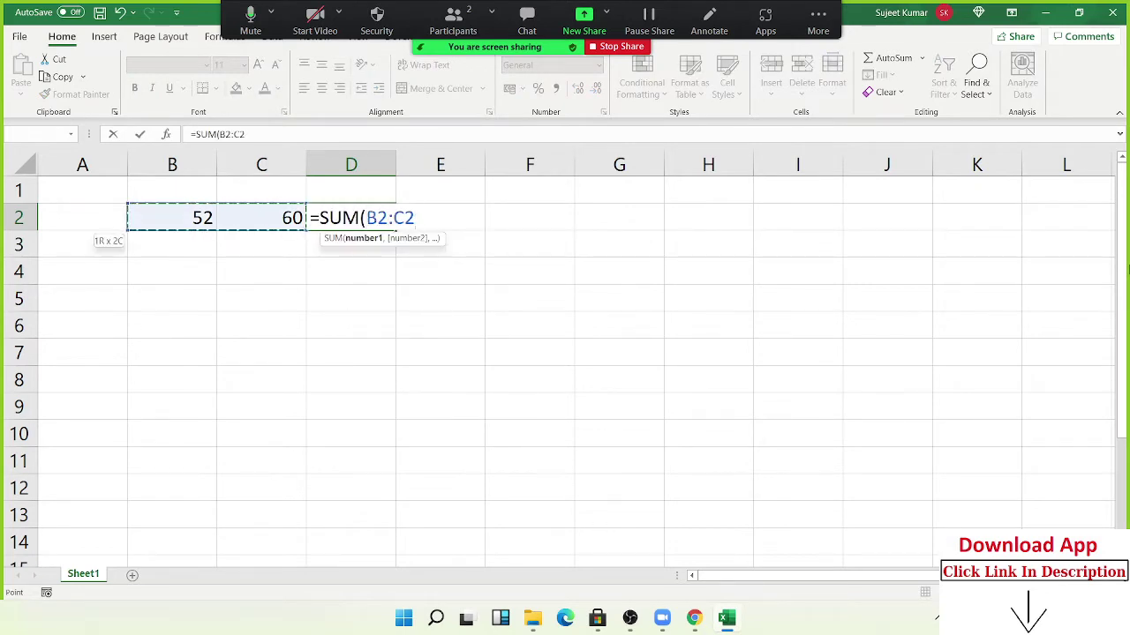
pyautogui.press('Return')
pyautogui.press('Up')
# Step: Enter =B2+C2 in D3, also returning 112
pyautogui.press('Down')
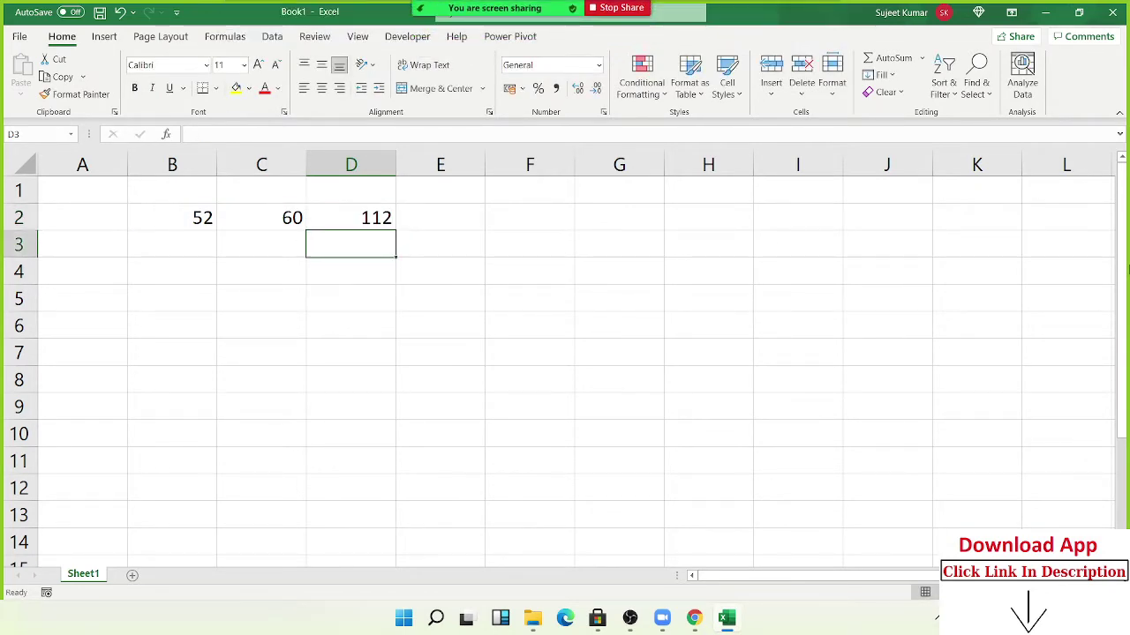
pyautogui.write('=')
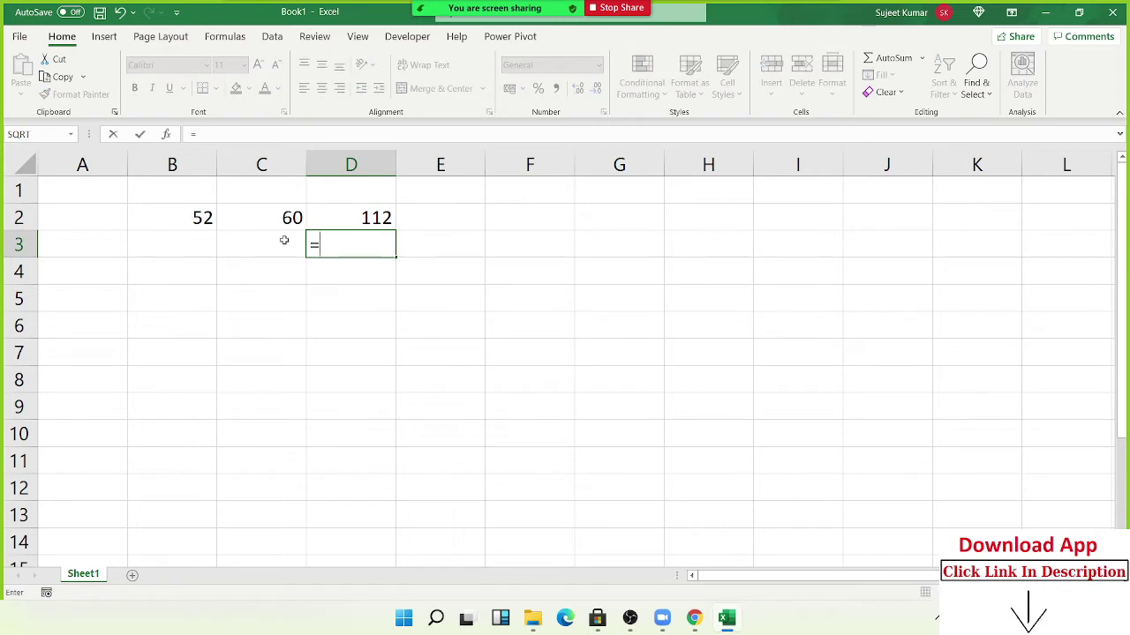
pyautogui.click(184, 223)
pyautogui.write('+')
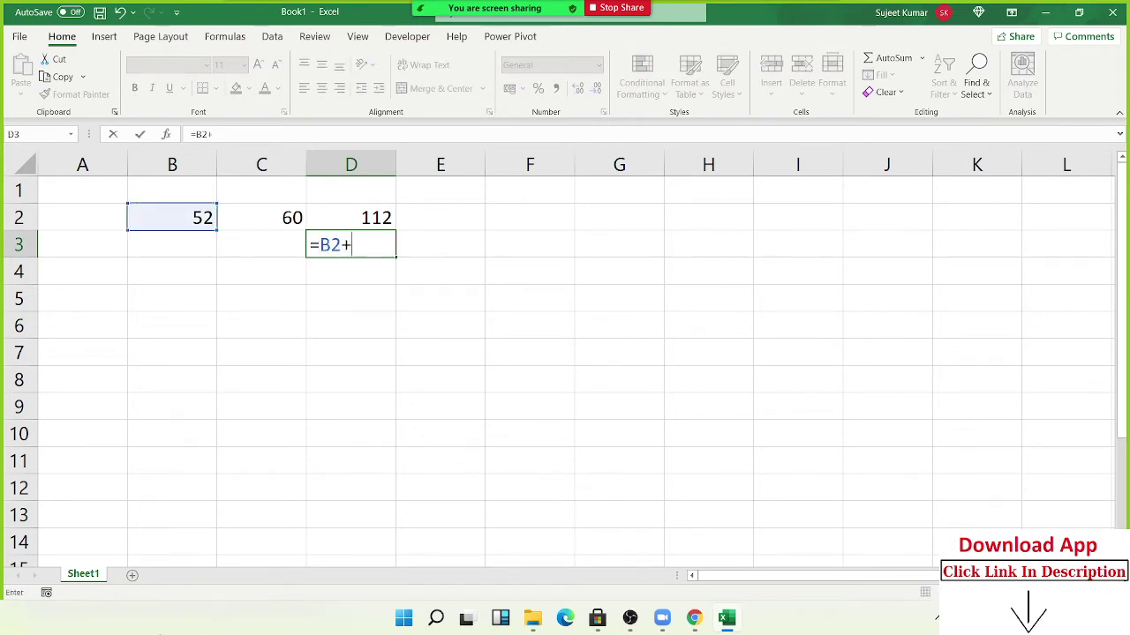
pyautogui.click(252, 211)
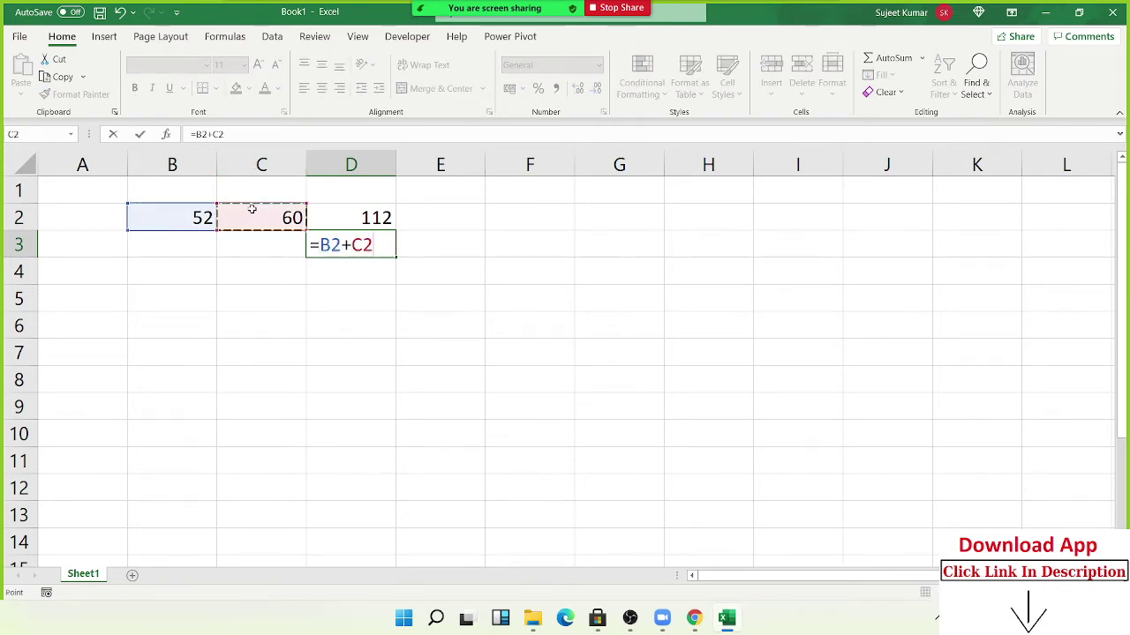
pyautogui.press('Return')
pyautogui.press('Up')
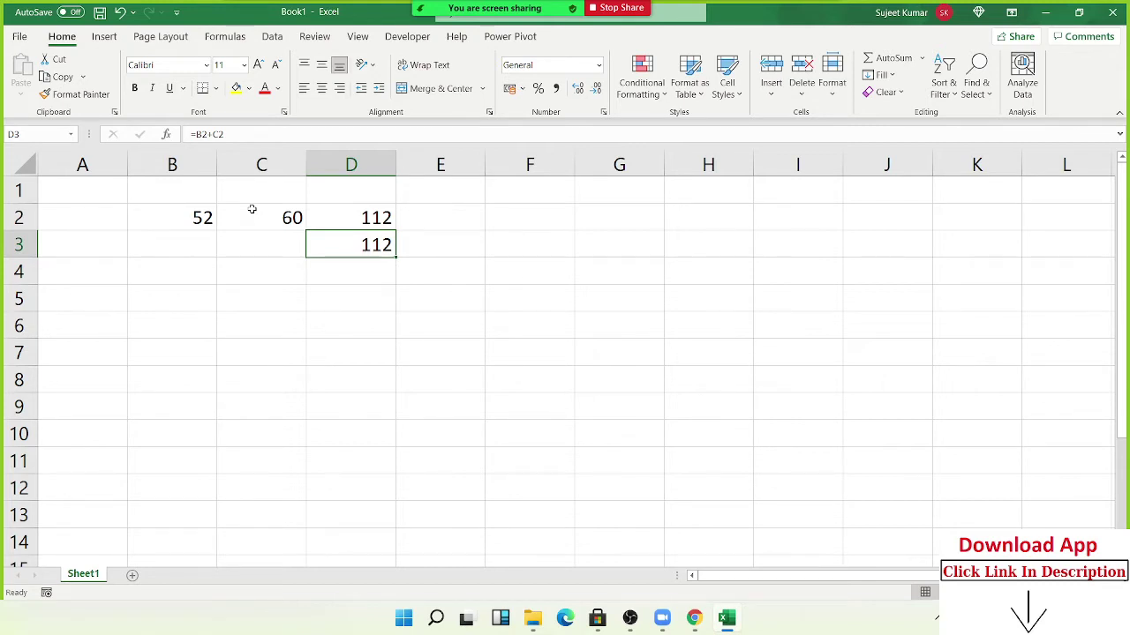
# Step: Display the D2 and D3 formulas in-cell, leaving both unchanged
pyautogui.press('Up')
pyautogui.hotkey('alt', '=')
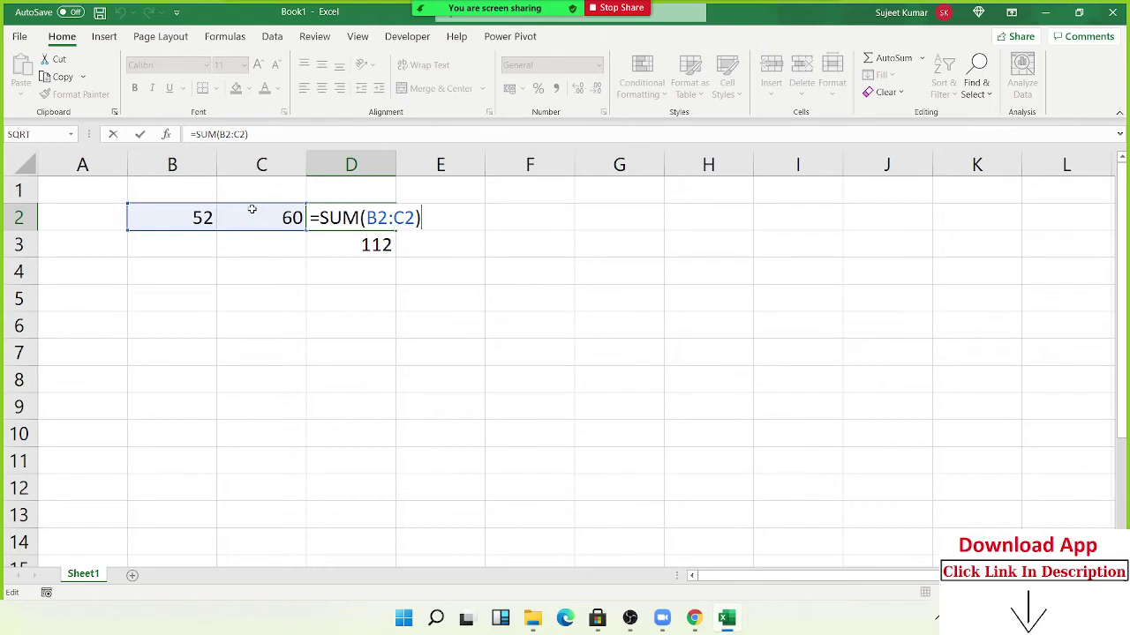
pyautogui.press('Return')
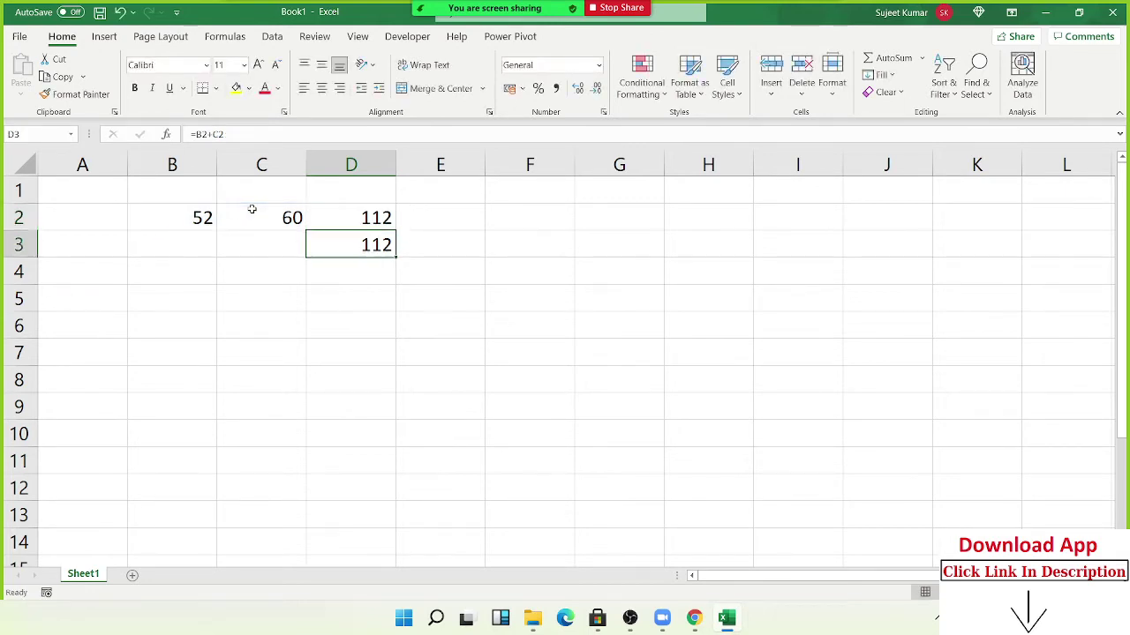
pyautogui.press('F2')
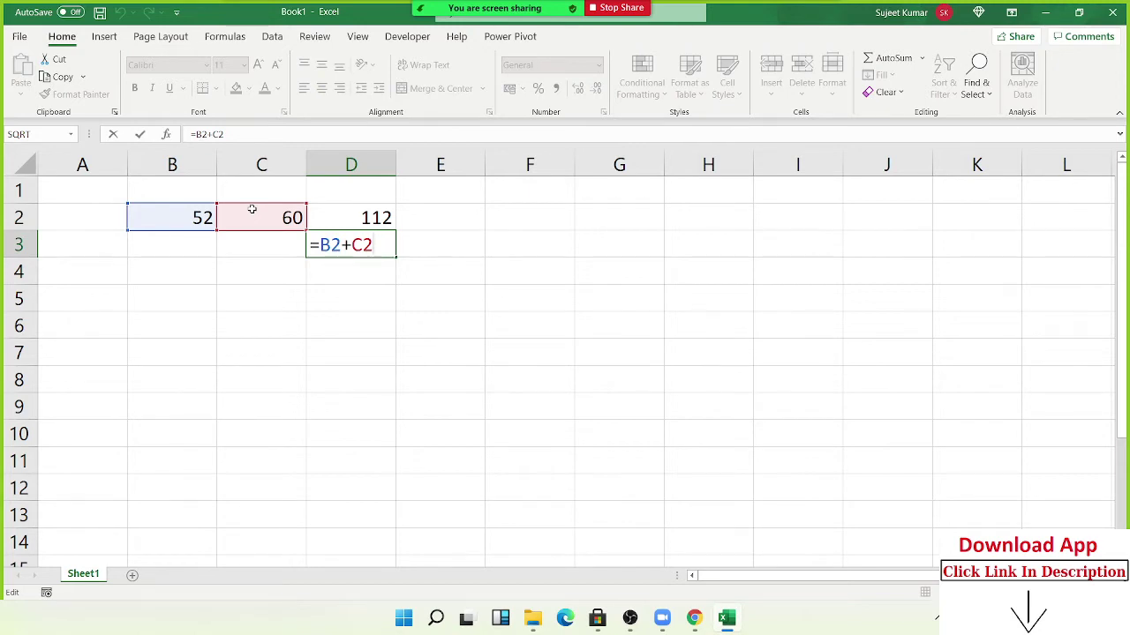
pyautogui.hotkey('ctrl', 'Return')
pyautogui.press('Up')
pyautogui.press('Up')
pyautogui.press('Right')
pyautogui.press('Right')
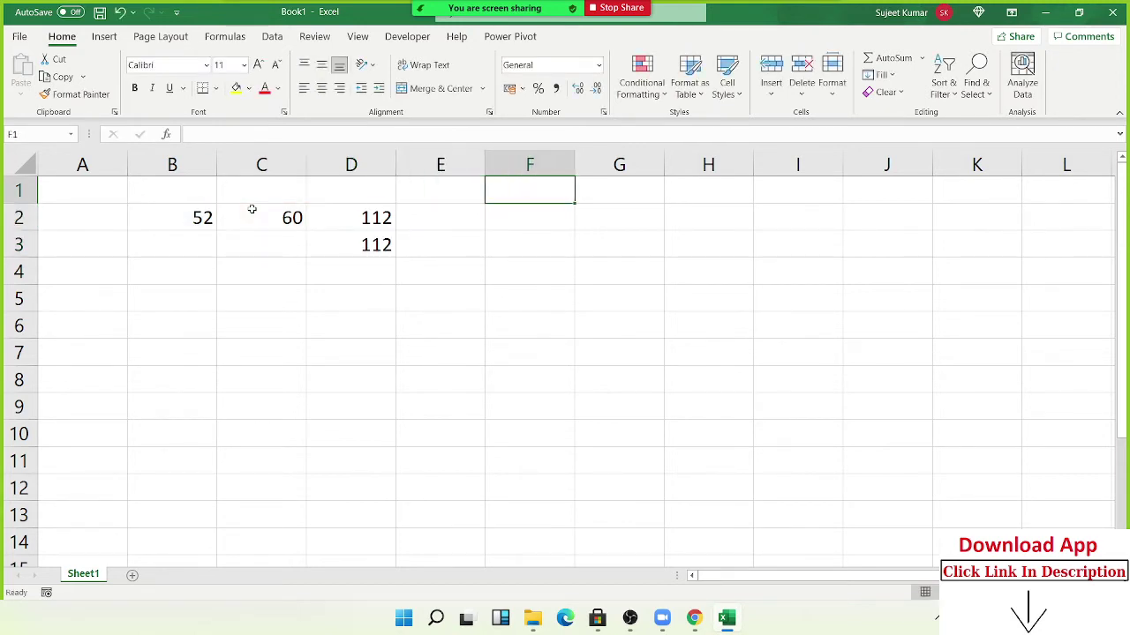
# Step: Enter *, - and / in F1:F3, correcting F3 from * to /
pyautogui.write('*')
pyautogui.press('Return')
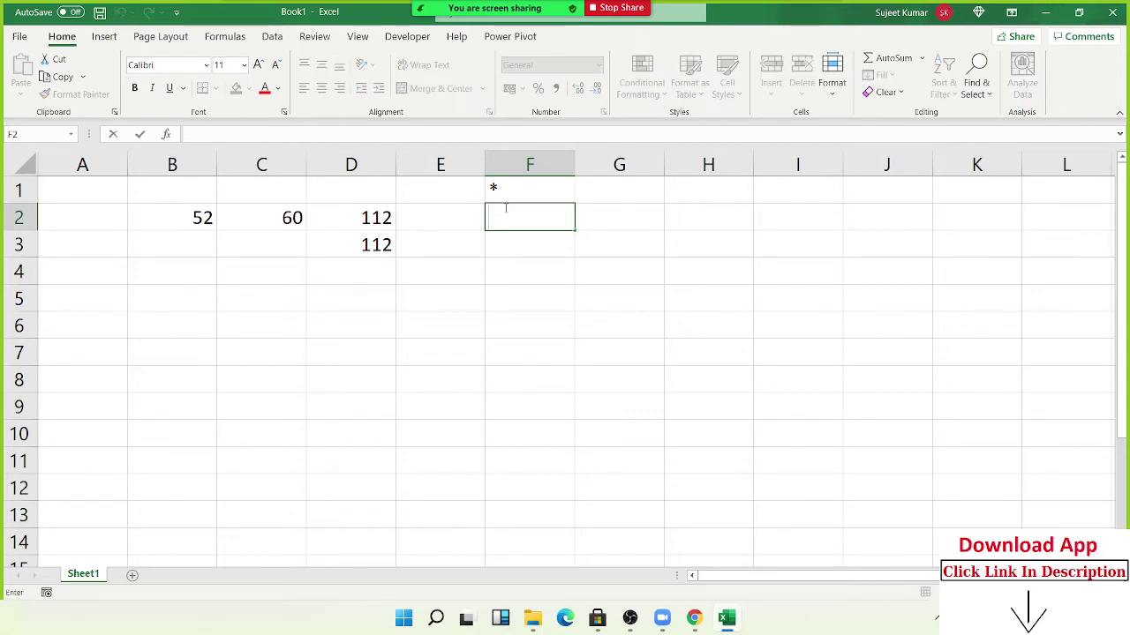
pyautogui.write('-')
pyautogui.press('Return')
pyautogui.write('*')
pyautogui.press('Return')
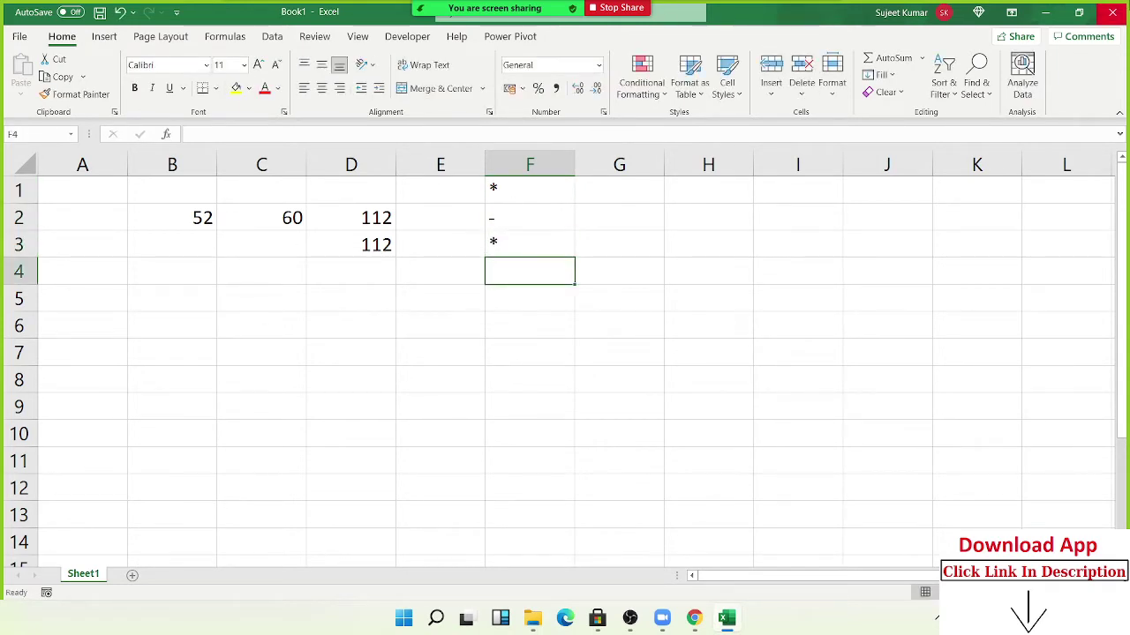
pyautogui.click(505, 247)
pyautogui.doubleClick(504, 243)
pyautogui.press('BackSpace')
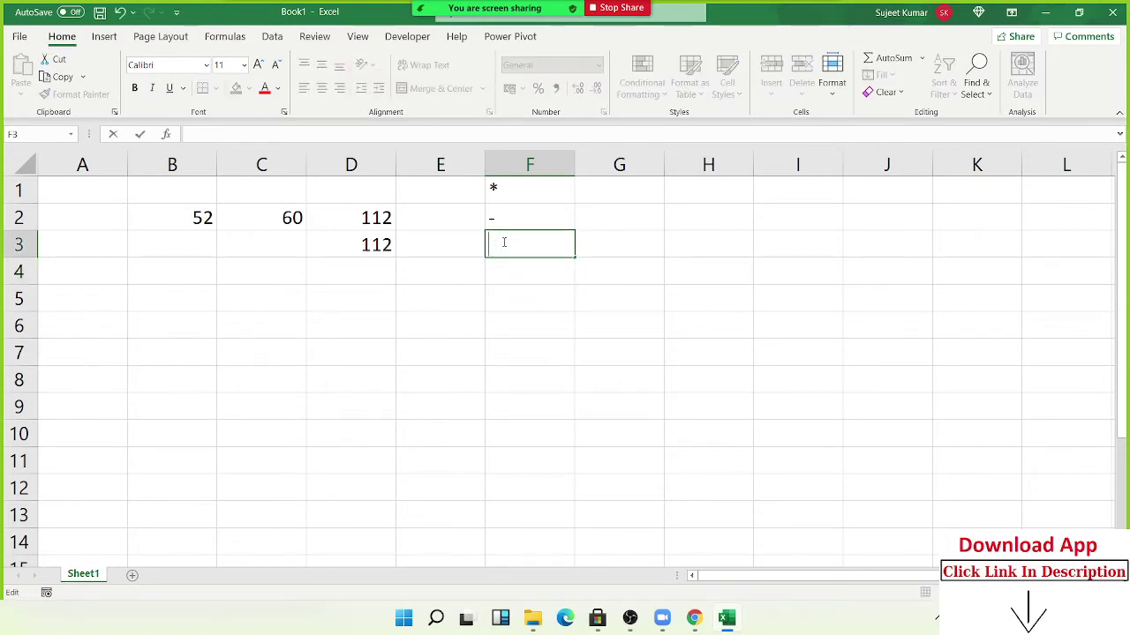
pyautogui.write('/')
pyautogui.press('Return')
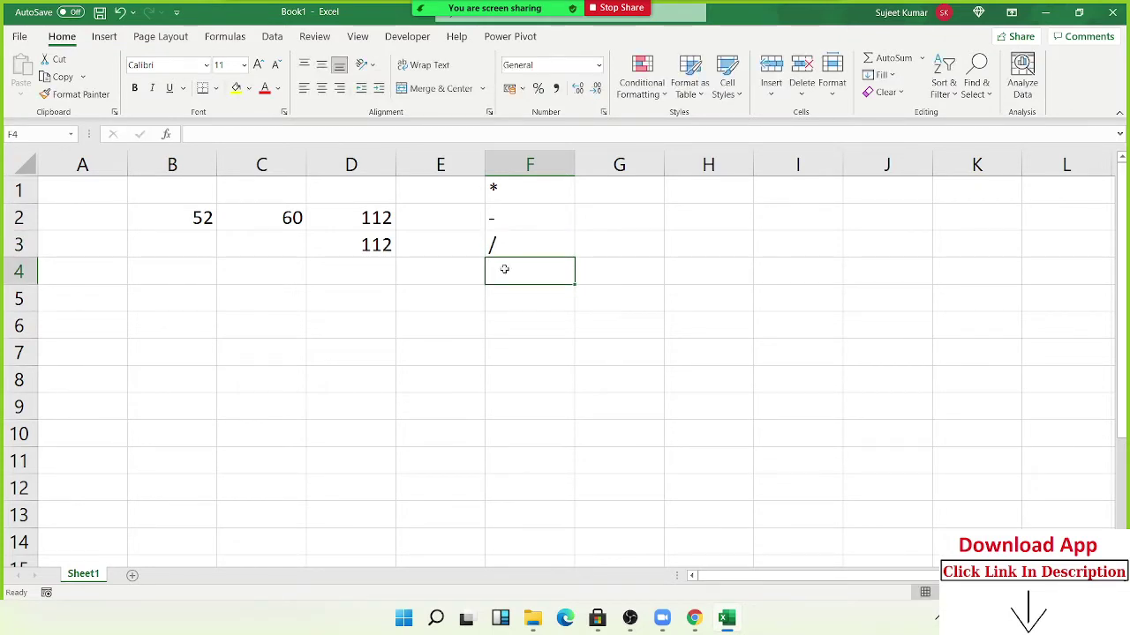
# Step: Add + and ^ in F4 and F5, then select F1:F5
pyautogui.write('+')
pyautogui.press('Return')
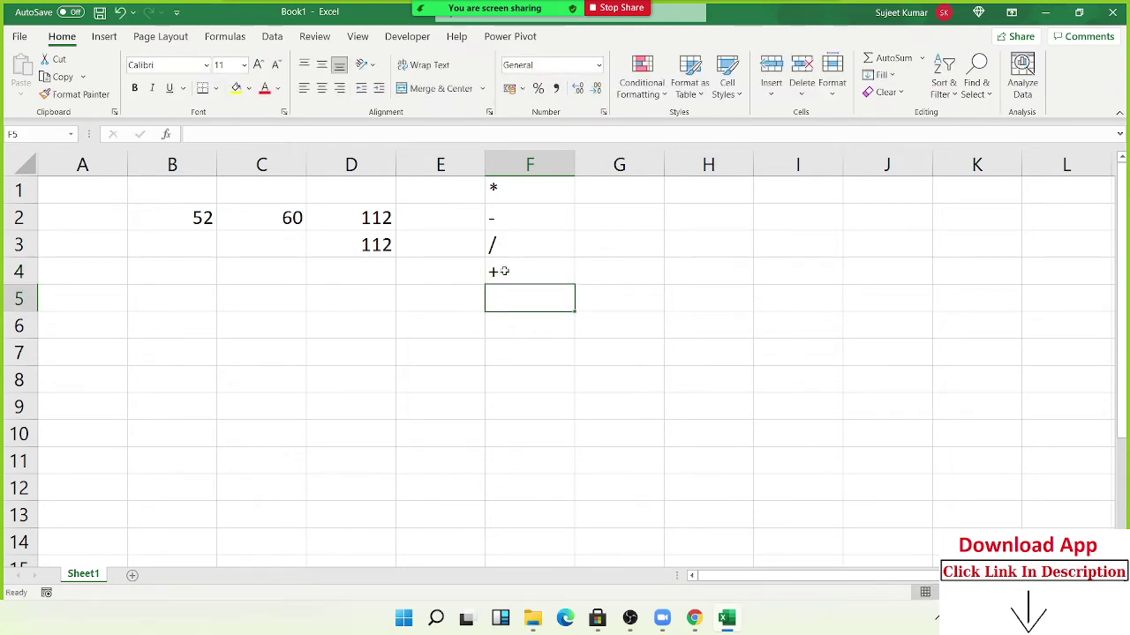
pyautogui.write('^')
pyautogui.press('Return')
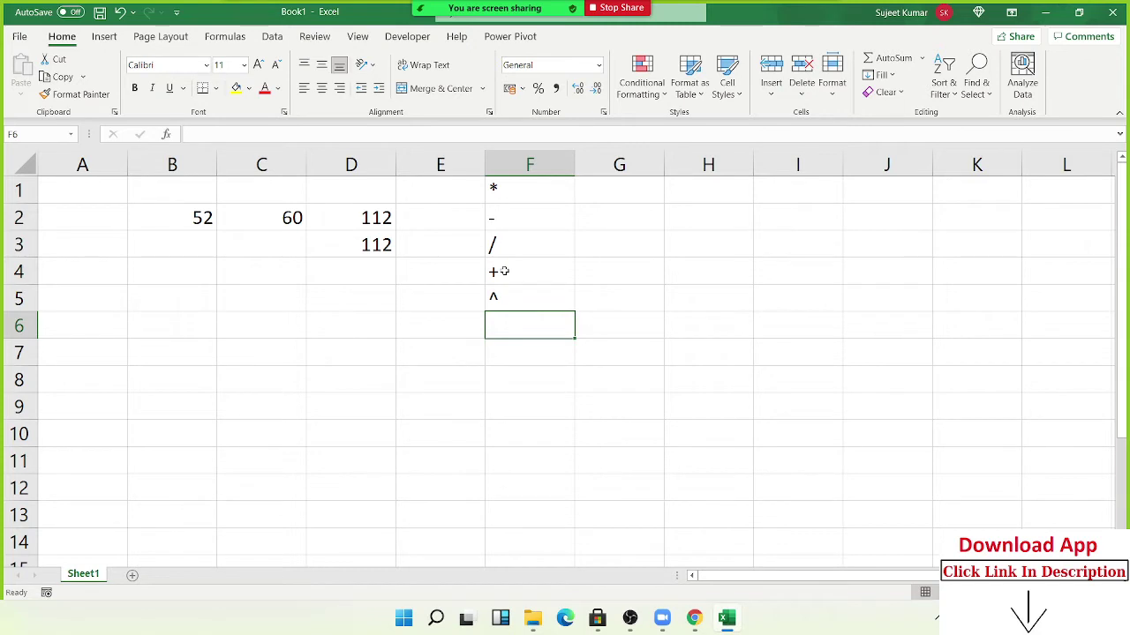
pyautogui.press('Up')
pyautogui.hotkey('ctrl', 'shift', 'Up')
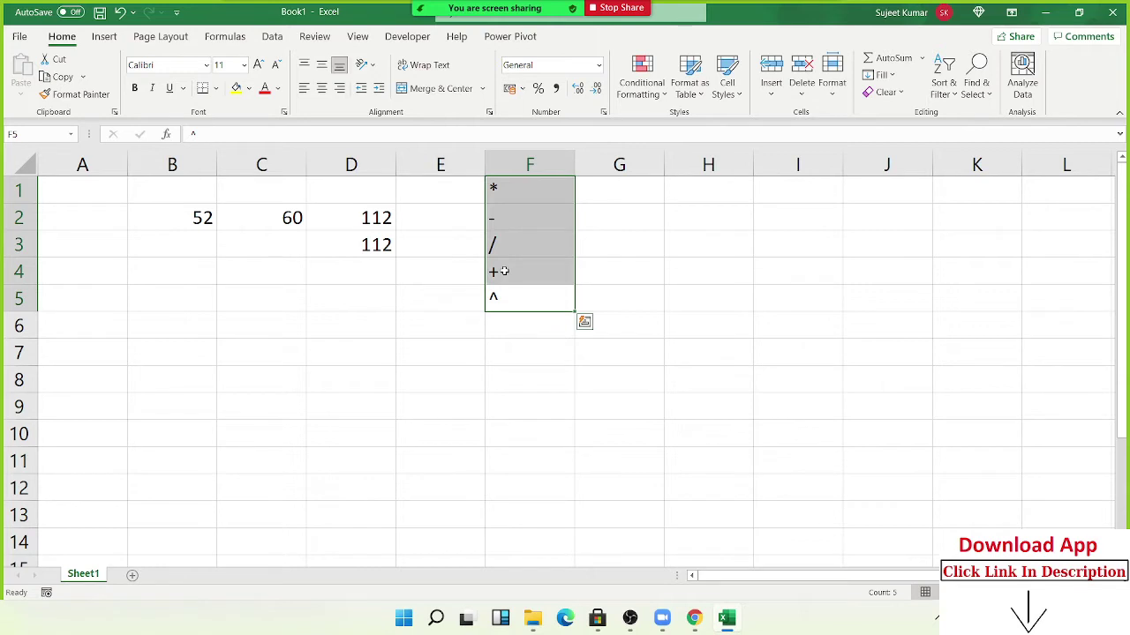
# Step: Enter headers Q1 and Q2 in B6:C6 with values 50 and 36 below
pyautogui.press('Down')
pyautogui.press('Down')
pyautogui.press('Left')
pyautogui.press('Left')
pyautogui.press('Left')
pyautogui.press('Left')
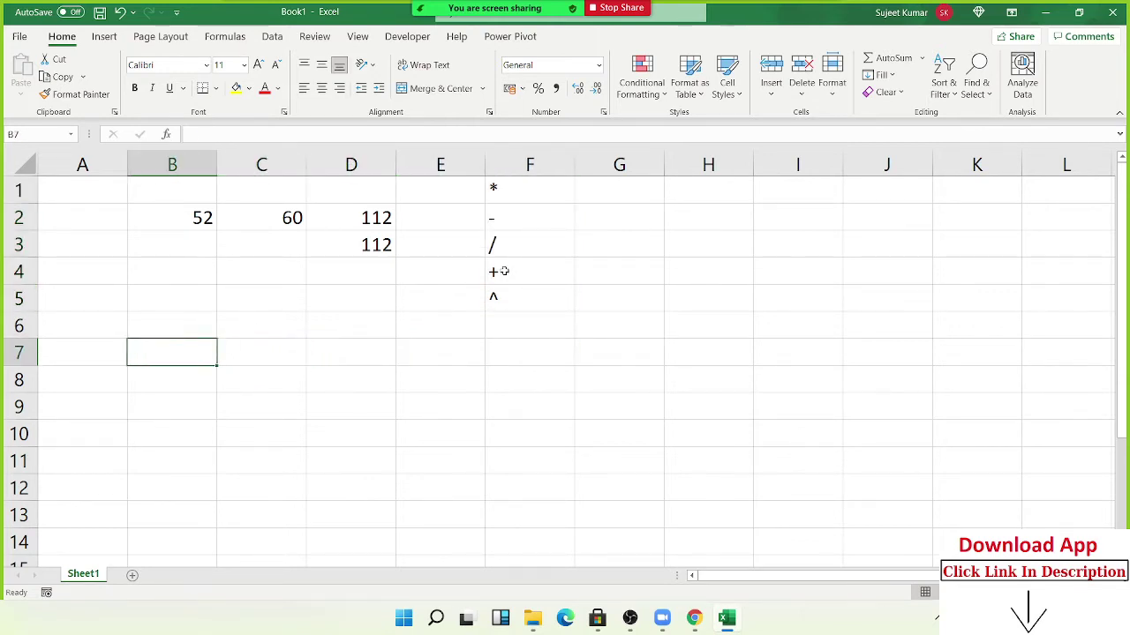
pyautogui.press('Up')
pyautogui.write('Q1')
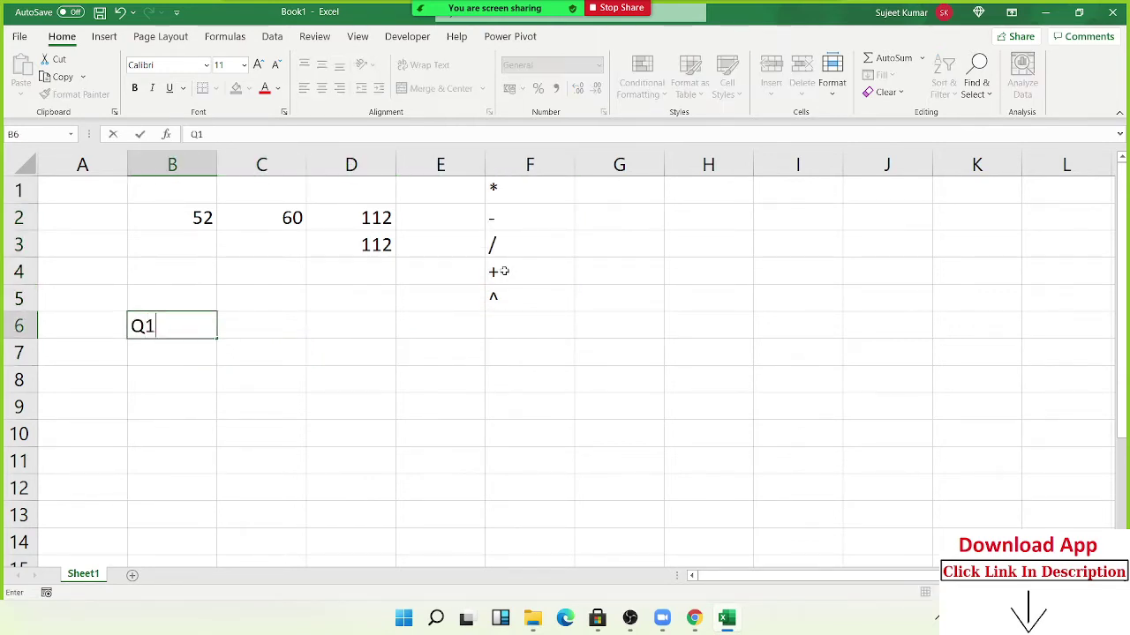
pyautogui.press('Tab')
pyautogui.write('Q2')
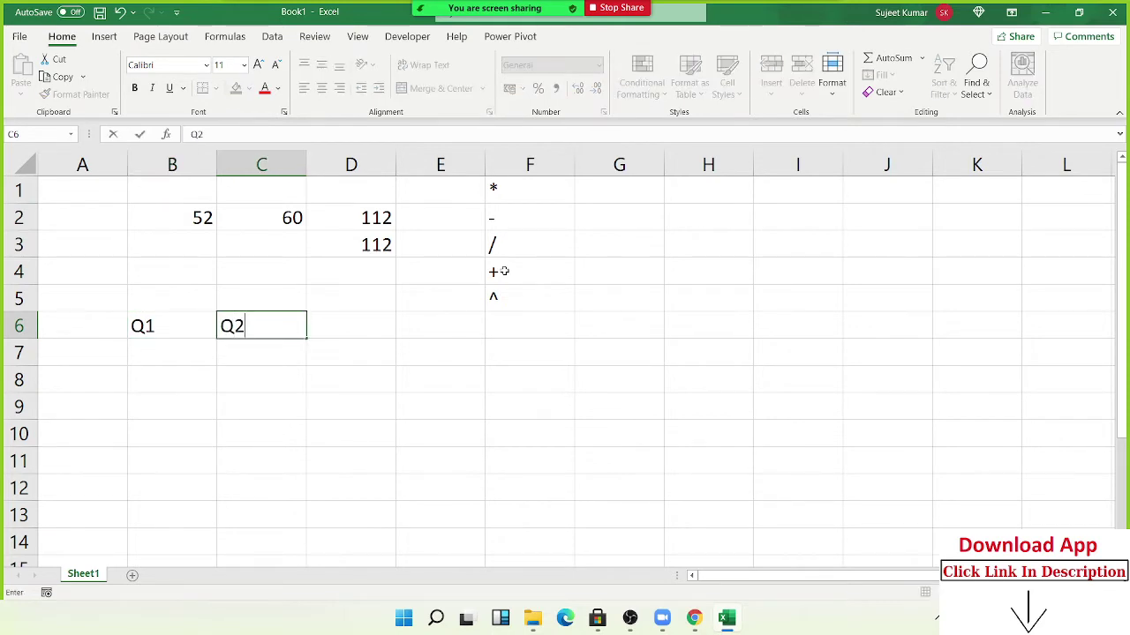
pyautogui.press('Return')
pyautogui.write('50')
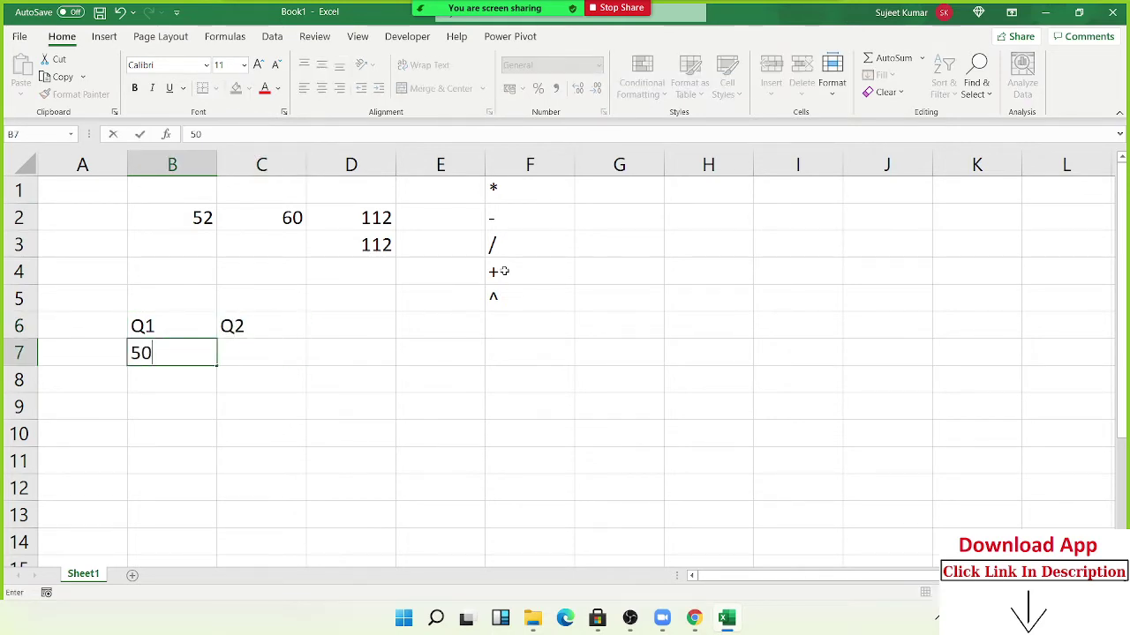
pyautogui.press('Tab')
pyautogui.write('36')
pyautogui.press('Tab')
# Step: Add the Gr header in D6 and dismiss the Zoom waiting-room notification
pyautogui.press('Up')
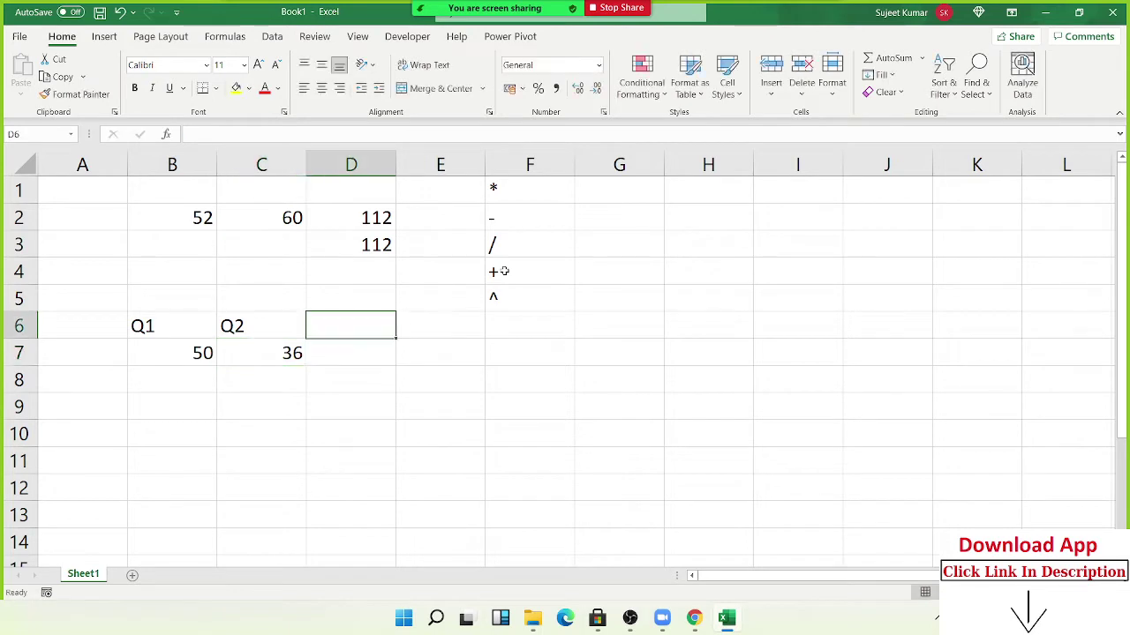
pyautogui.write('Gr')
pyautogui.press('Return')
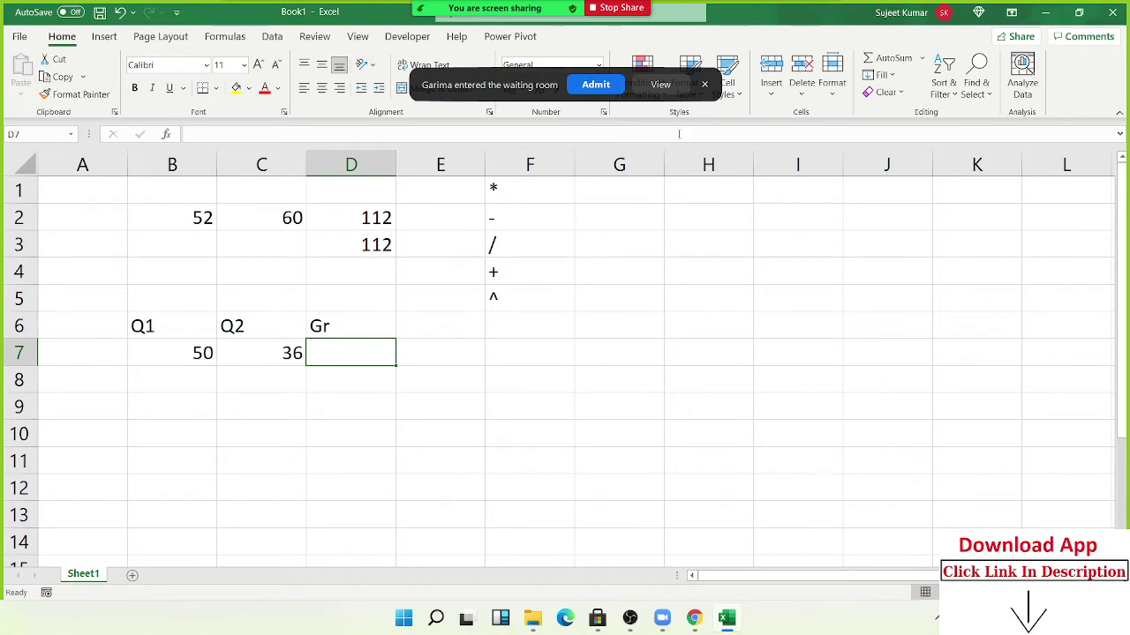
pyautogui.click(607, 87)
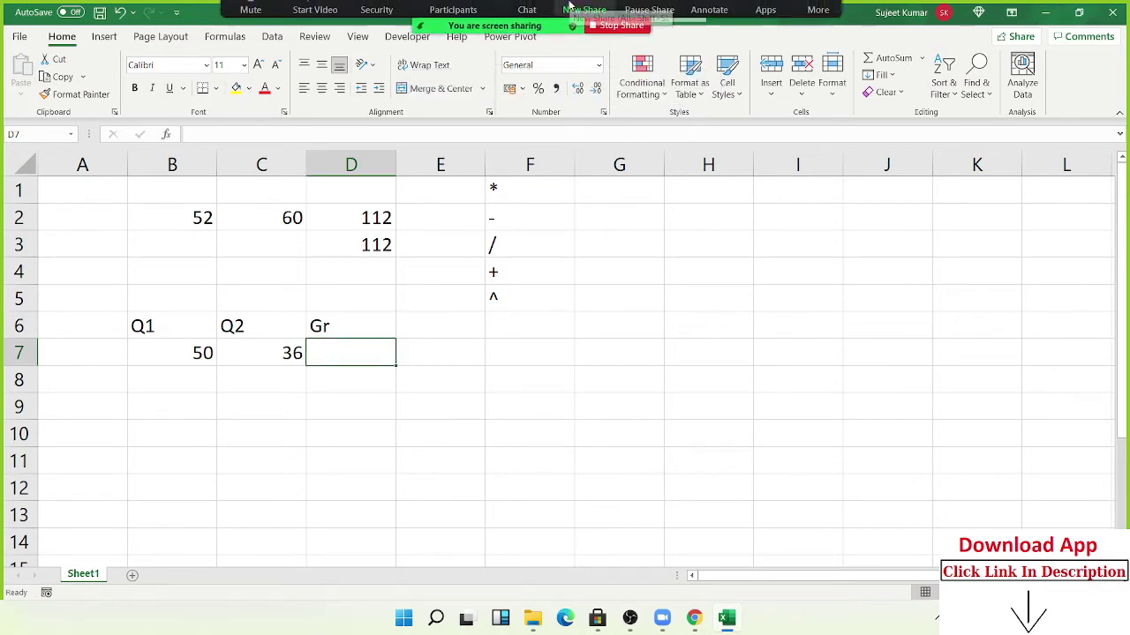
# Step: Hand-draw (Q2−Q1)/Q1 beside the table with Zoom annotations, then close the annotation tools
pyautogui.click(704, 17)
pyautogui.click(703, 18)
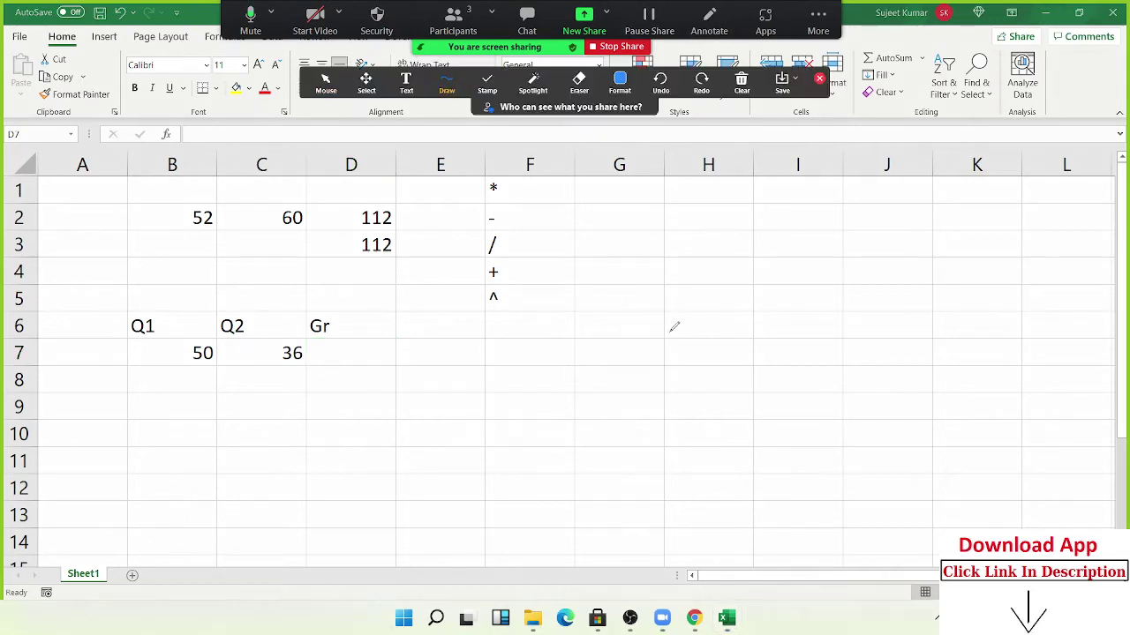
pyautogui.moveTo(646, 267); pyautogui.dragTo(596, 300)
pyautogui.moveTo(643, 242); pyautogui.dragTo(700, 340)
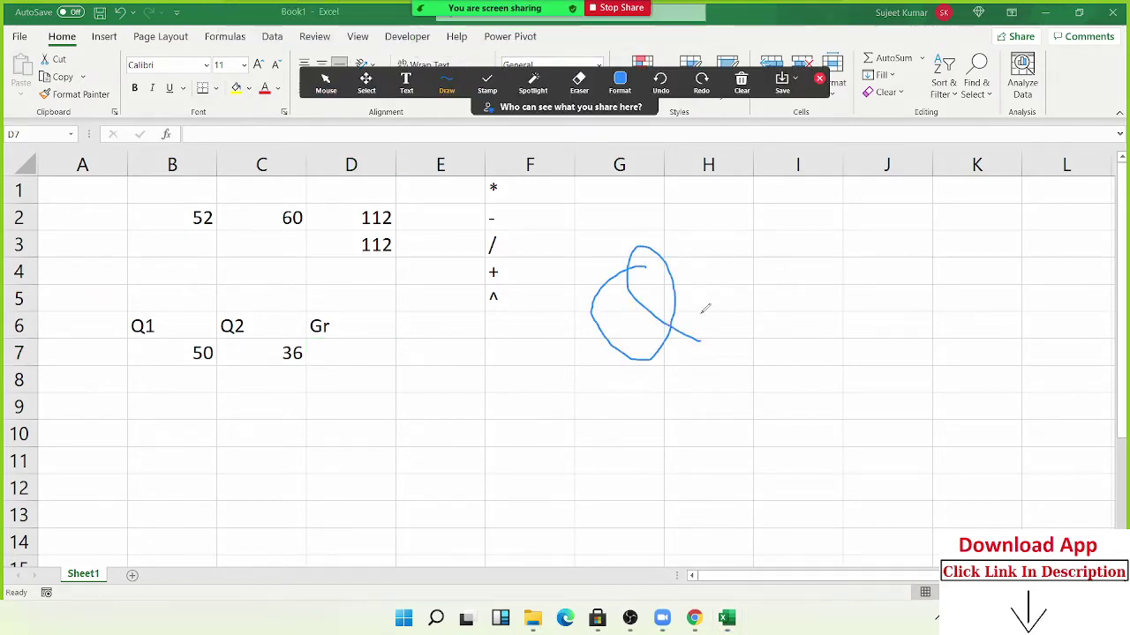
pyautogui.moveTo(689, 276); pyautogui.dragTo(764, 323)
pyautogui.moveTo(757, 279); pyautogui.dragTo(793, 272)
pyautogui.moveTo(845, 220)
pyautogui.mouseDown()
pyautogui.moveTo(819, 212)
pyautogui.moveTo(884, 265)
pyautogui.mouseUp()
pyautogui.moveTo(889, 203); pyautogui.dragTo(908, 284)
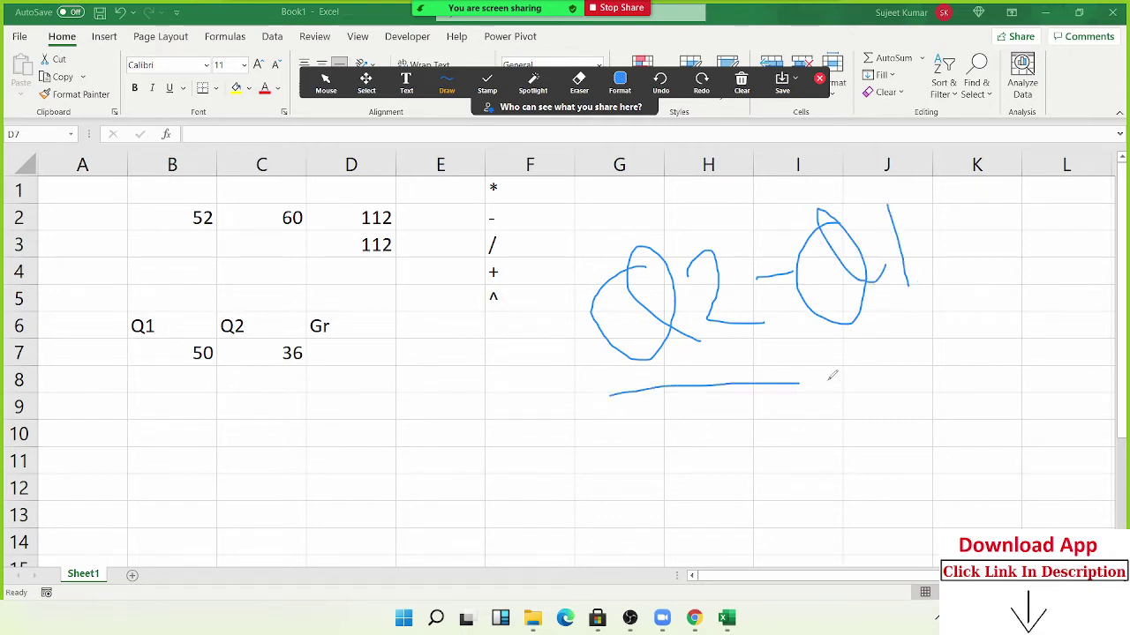
pyautogui.moveTo(609, 395); pyautogui.dragTo(1001, 335)
pyautogui.moveTo(780, 424)
pyautogui.mouseDown()
pyautogui.moveTo(838, 481)
pyautogui.moveTo(867, 484)
pyautogui.mouseUp()
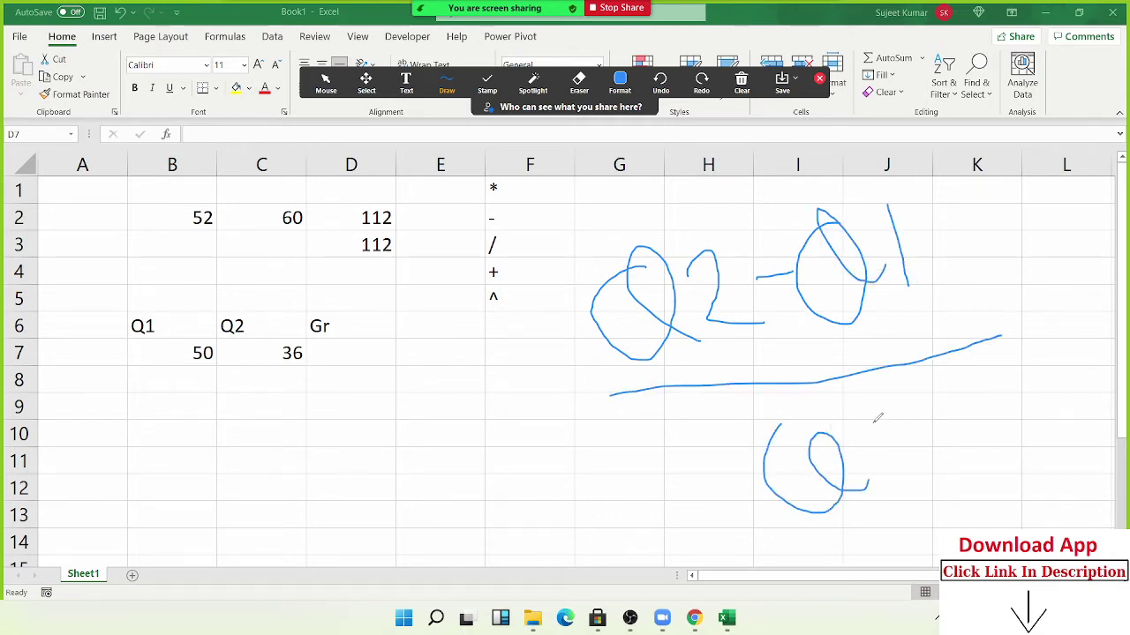
pyautogui.moveTo(872, 414); pyautogui.dragTo(893, 482)
pyautogui.click(819, 80)
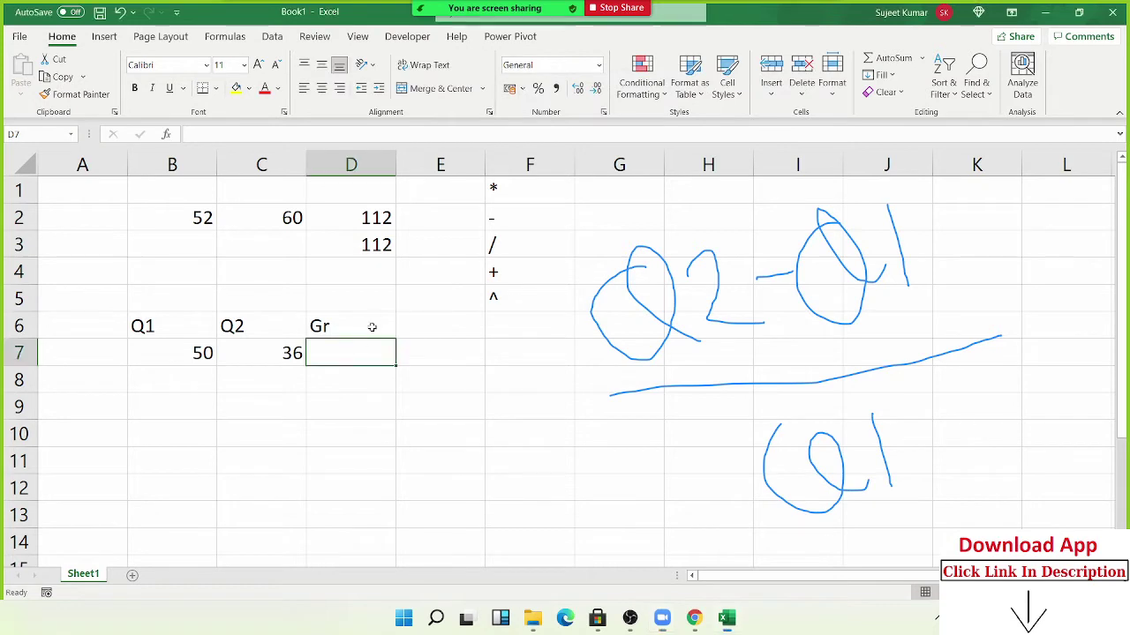
# Step: Enter =(C7-B7)/B7 in D7 and apply Percent Style to show -28%
pyautogui.write('=')
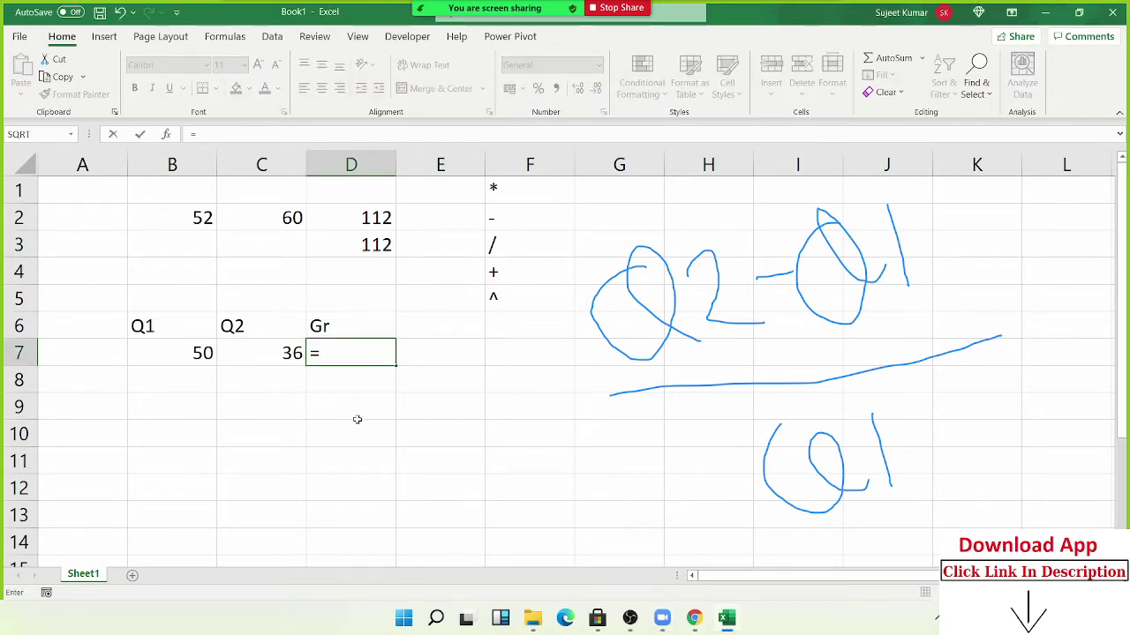
pyautogui.write('(')
pyautogui.press('Left')
pyautogui.write('-')
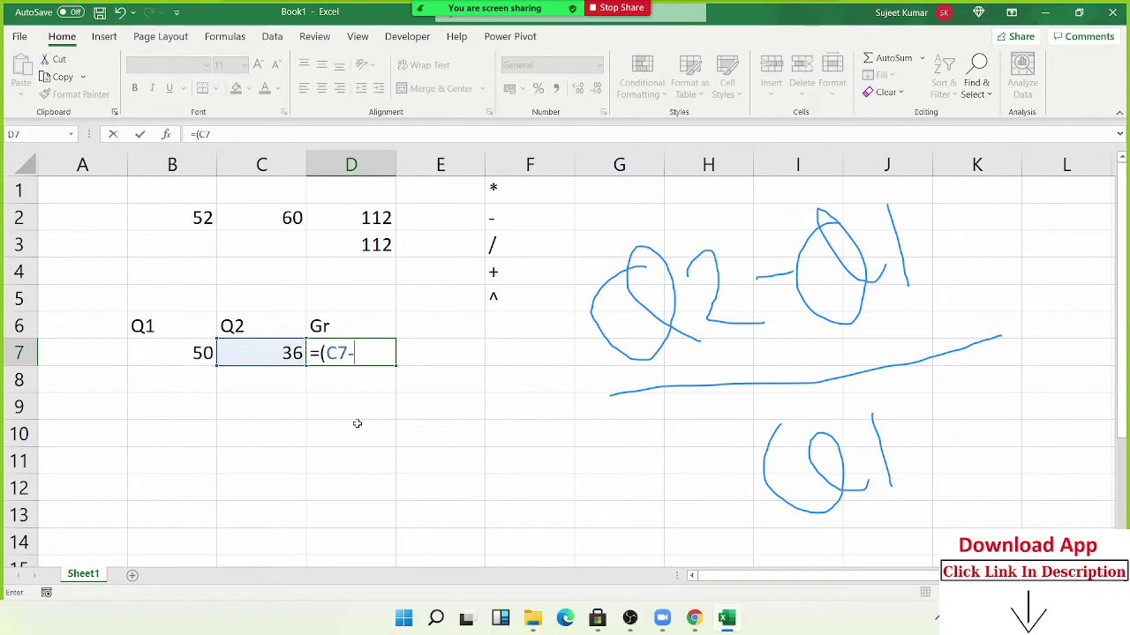
pyautogui.press('Left')
pyautogui.press('Left')
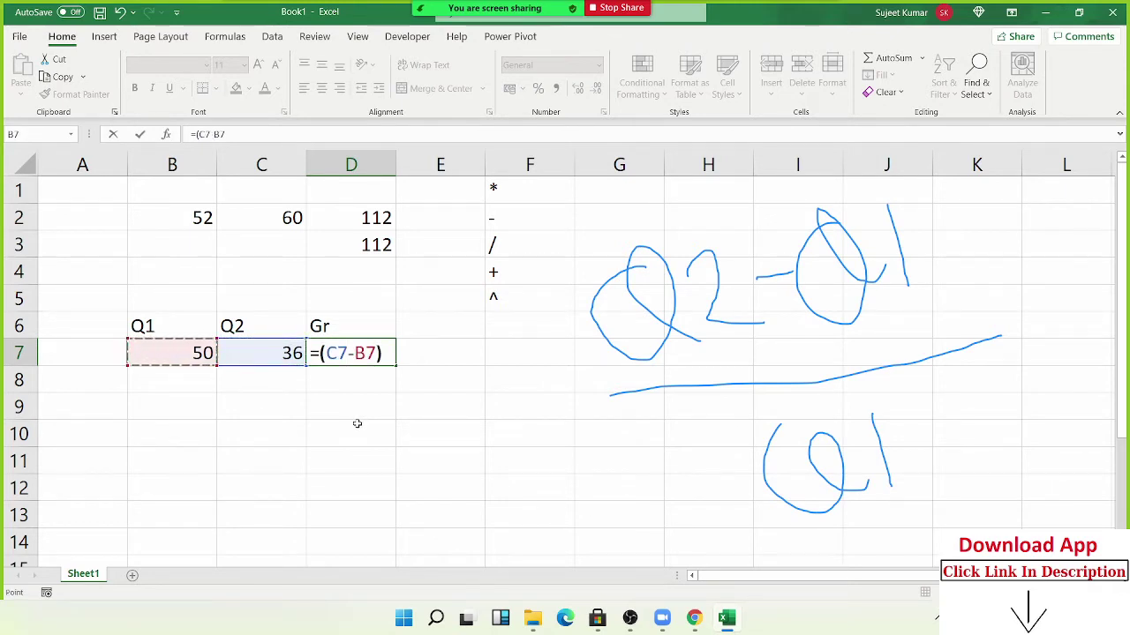
pyautogui.write(')')
pyautogui.press('Left')
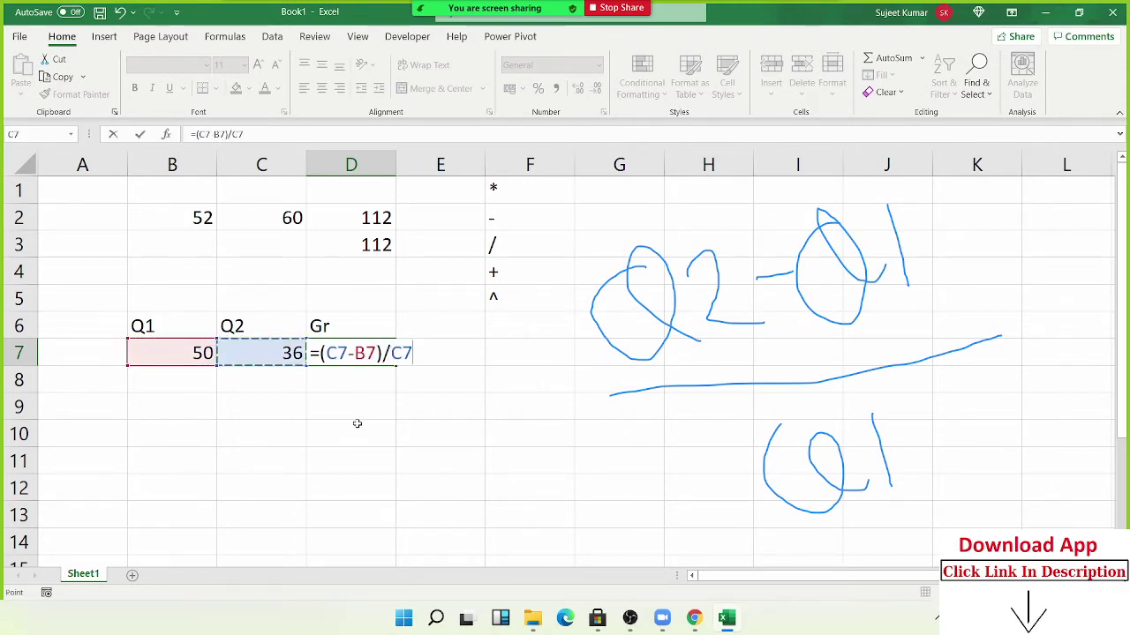
pyautogui.press('Left')
pyautogui.press('Return')
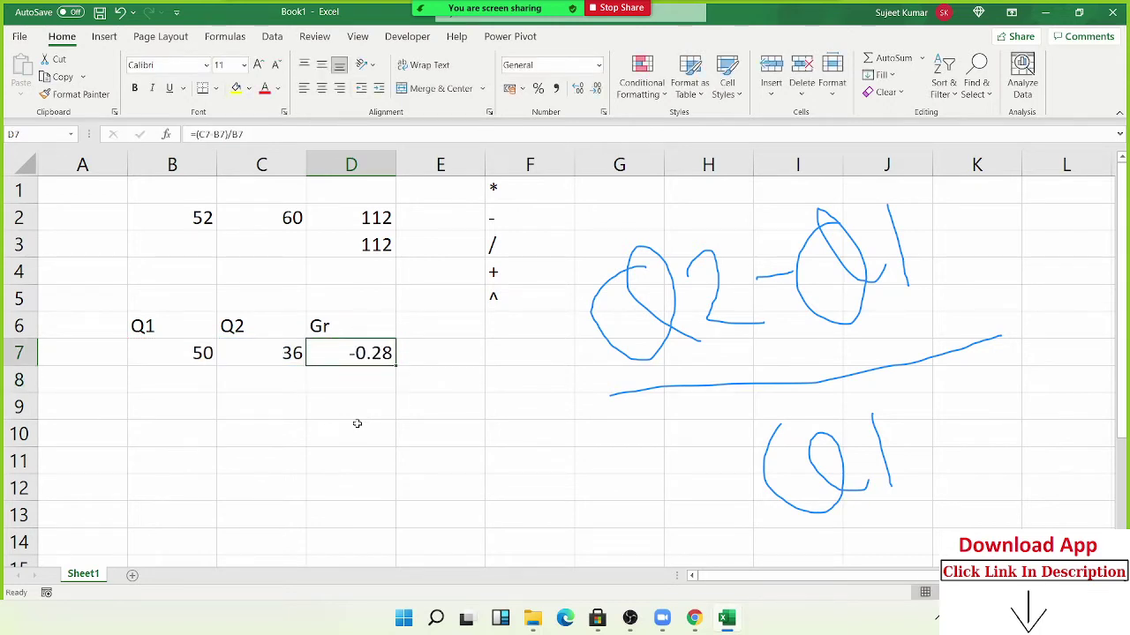
pyautogui.click(539, 90)
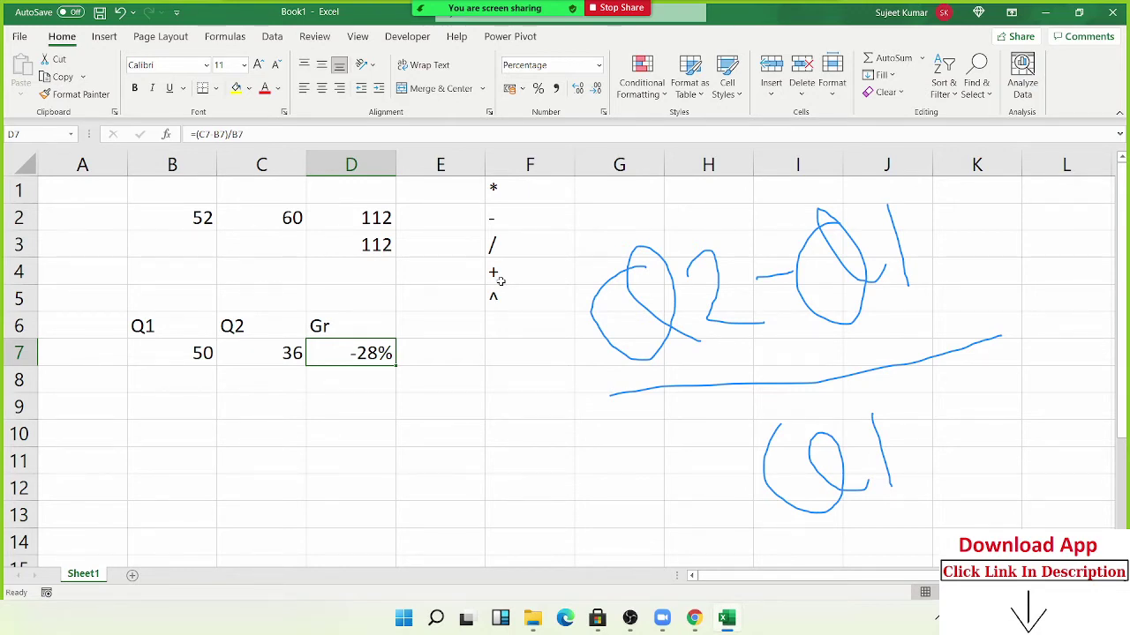
# Step: Label A9 as P with the principal 50000 in B9
pyautogui.press('Down')
pyautogui.press('Down')
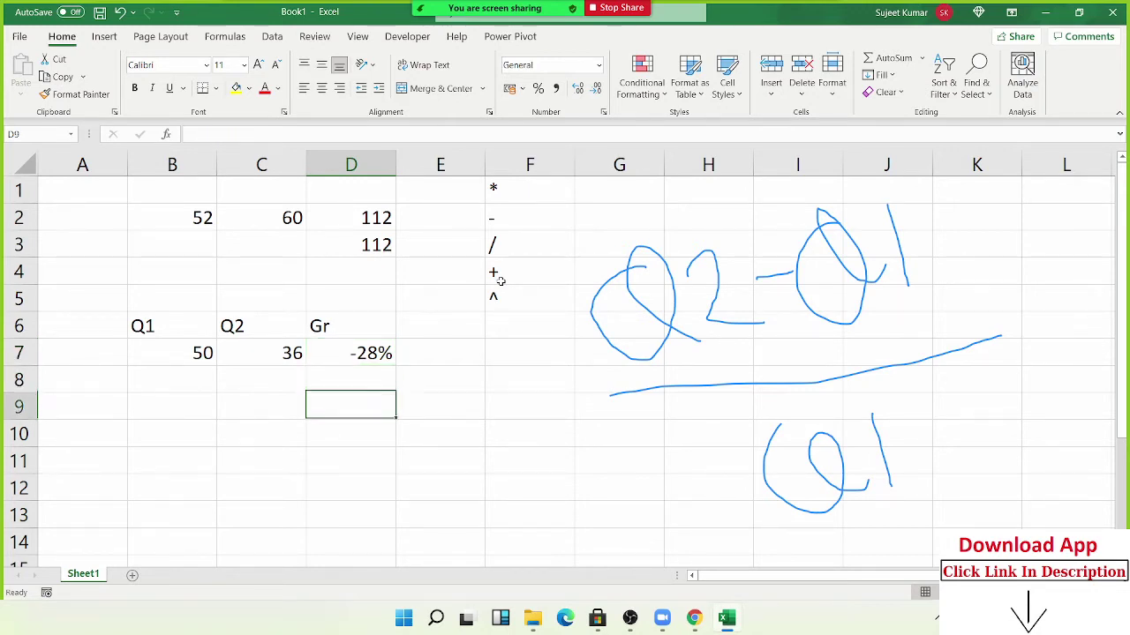
pyautogui.press('Left')
pyautogui.press('Left')
pyautogui.press('Left')
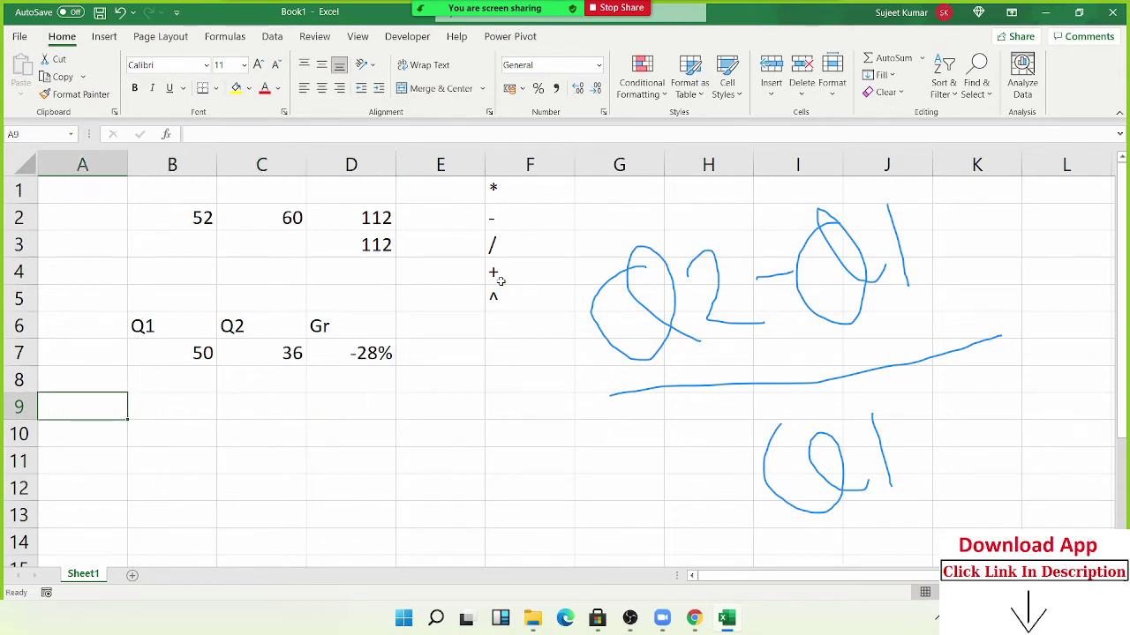
pyautogui.write('P')
pyautogui.press('Return')
pyautogui.press('Up')
pyautogui.press('Right')
pyautogui.write('50')
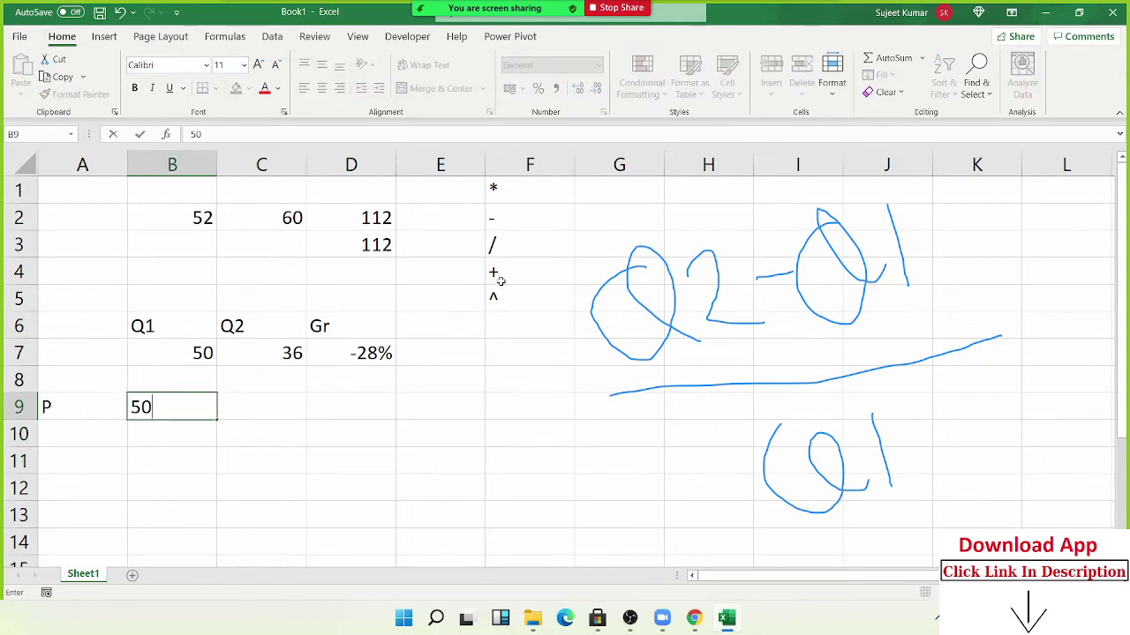
pyautogui.write('000')
pyautogui.press('Return')
# Step: Add R with 3% and T with 5 in the next two rows
pyautogui.press('Left')
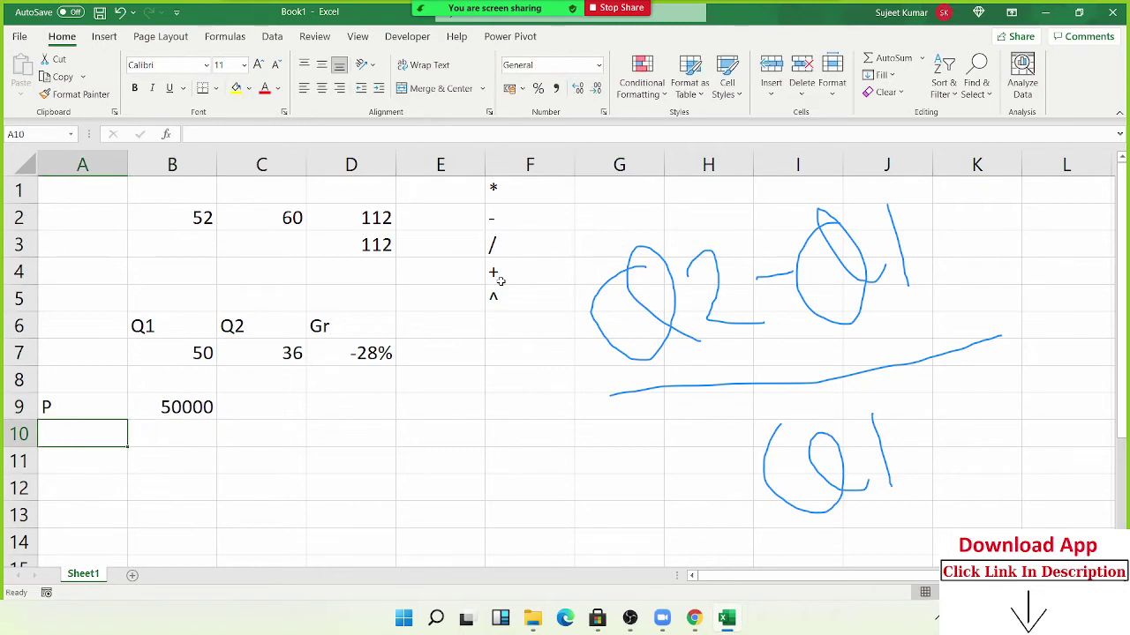
pyautogui.write('R')
pyautogui.press('Right')
pyautogui.write('3')
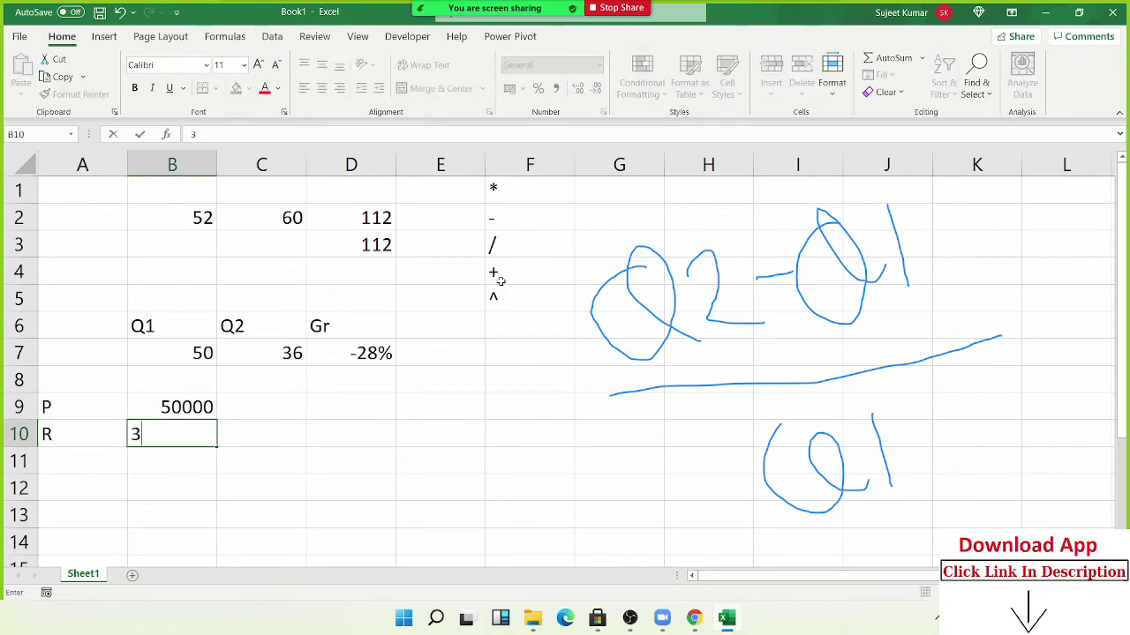
pyautogui.write('%')
pyautogui.press('Return')
pyautogui.press('Left')
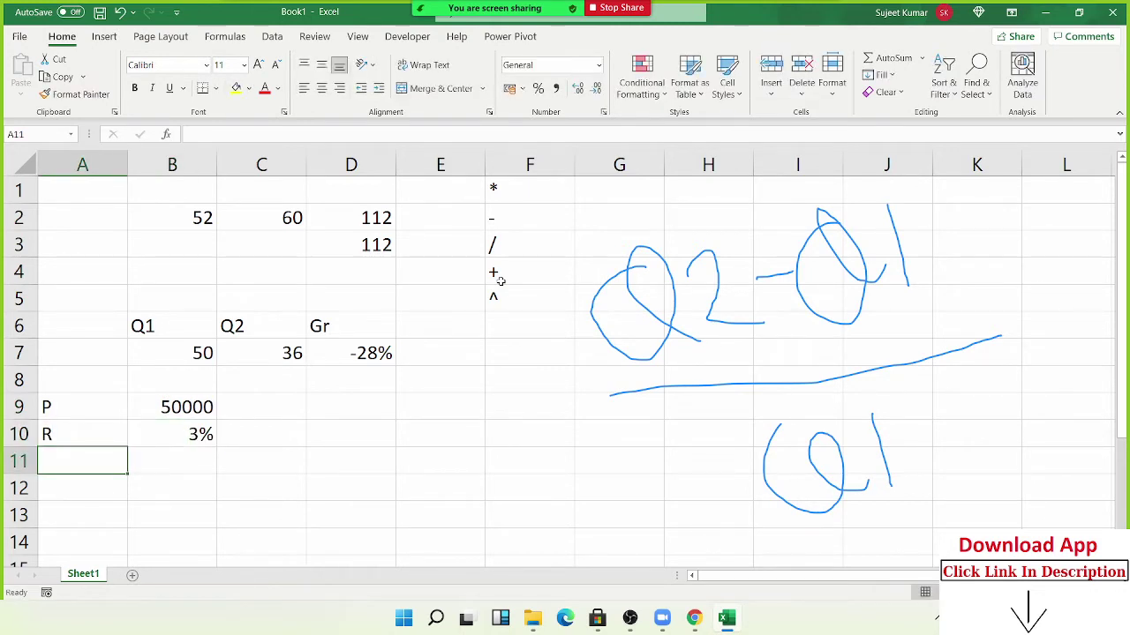
pyautogui.write('T')
pyautogui.press('Right')
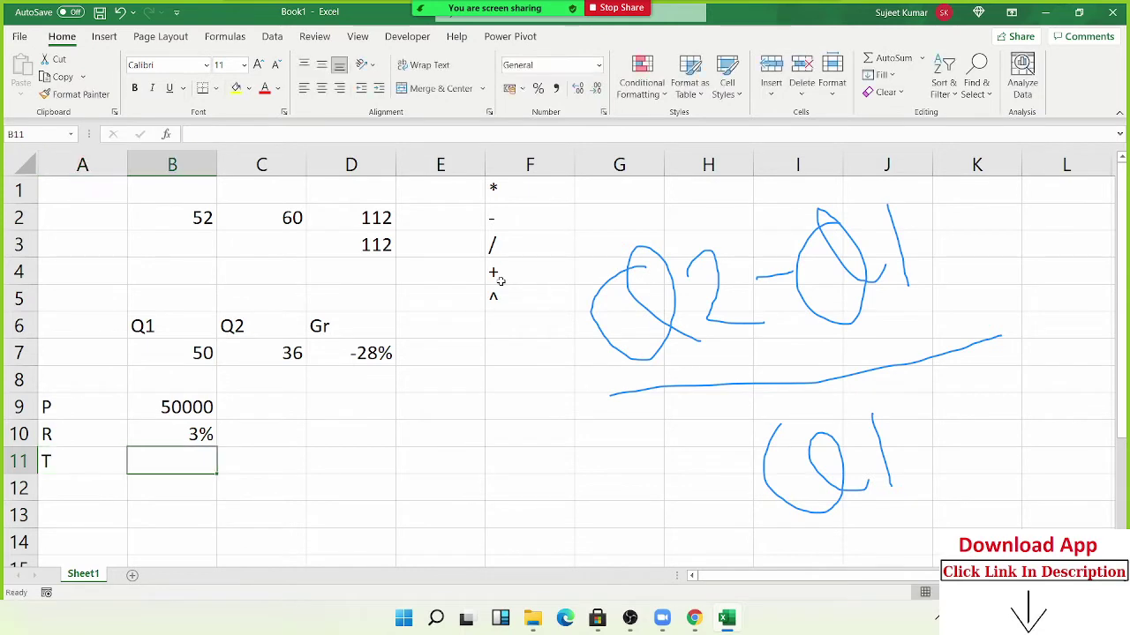
pyautogui.write('5')
pyautogui.press('Return')
pyautogui.press('Left')
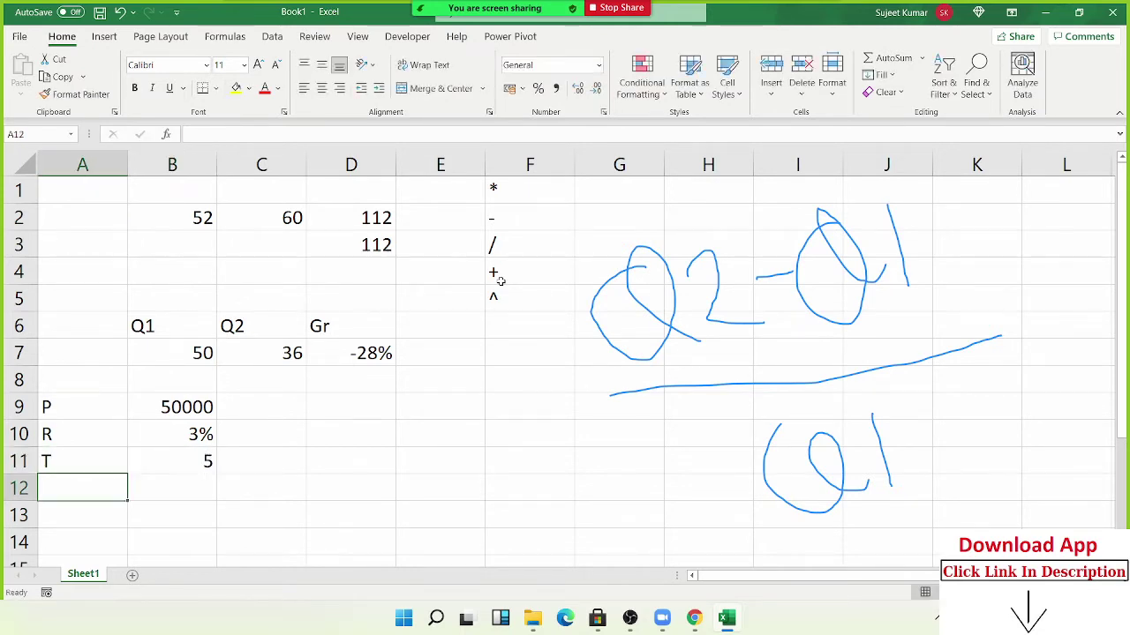
# Step: Type the Amt label in B12
pyautogui.click(191, 494)
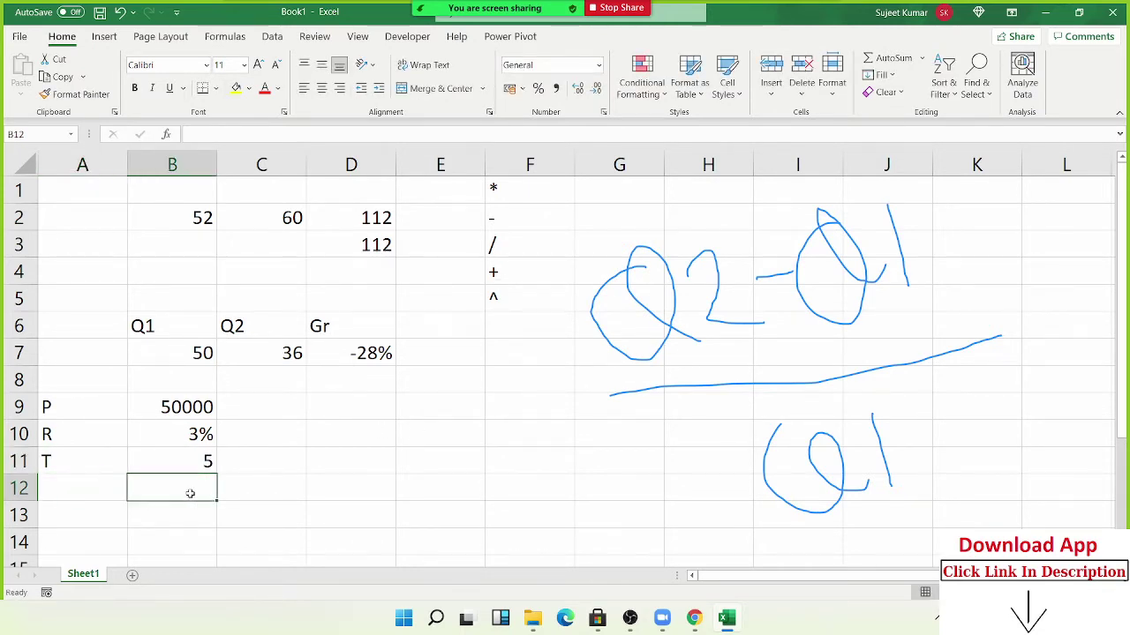
pyautogui.scroll(-2, 190, 493)
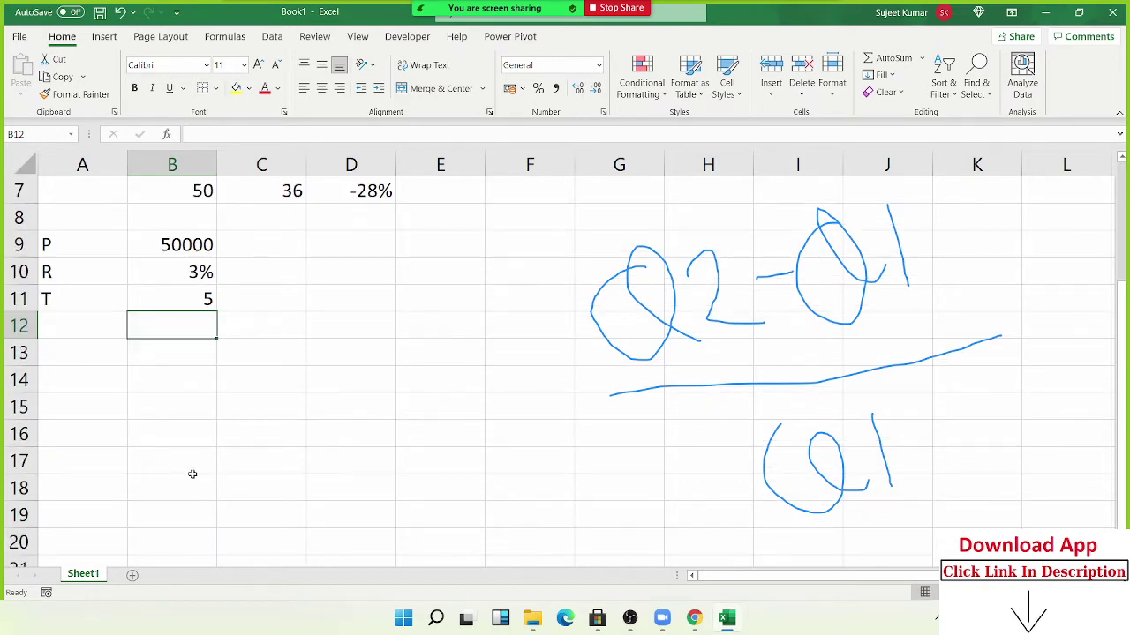
pyautogui.write('Amt')
pyautogui.press('Return')
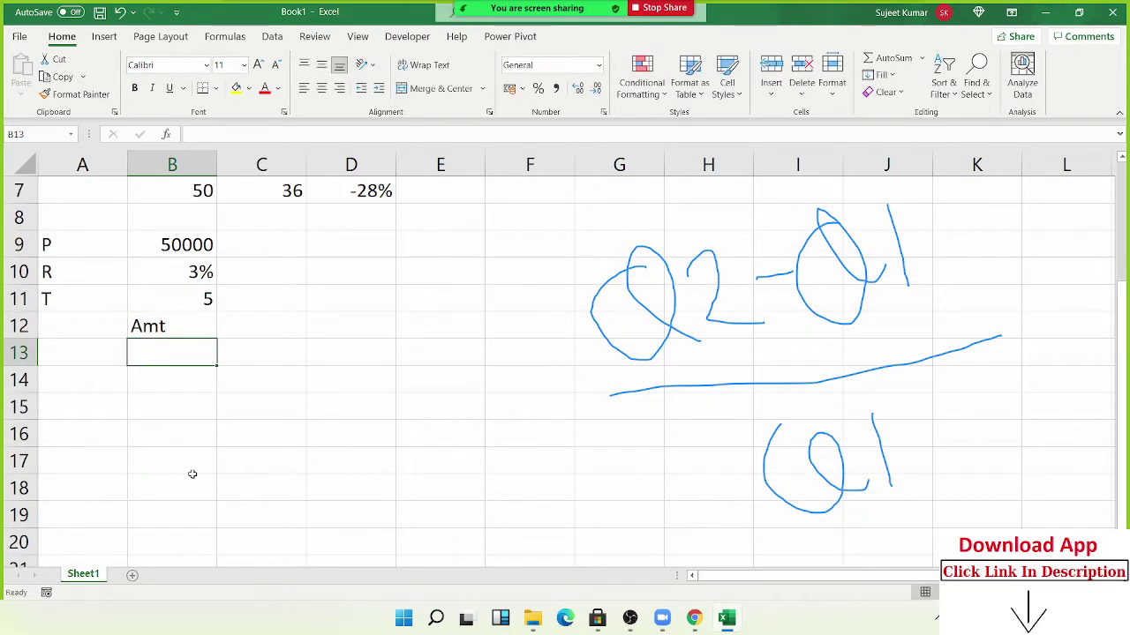
pyautogui.press('Right')
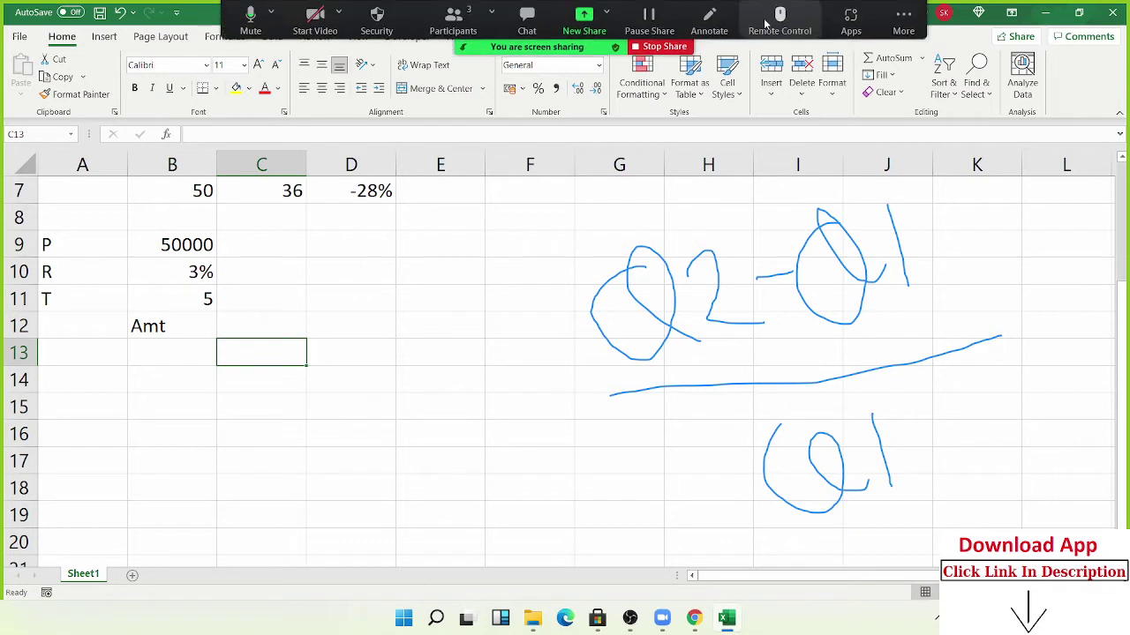
# Step: Clear the earlier annotation drawings from the shared sheet
pyautogui.click(708, 22)
pyautogui.click(741, 84)
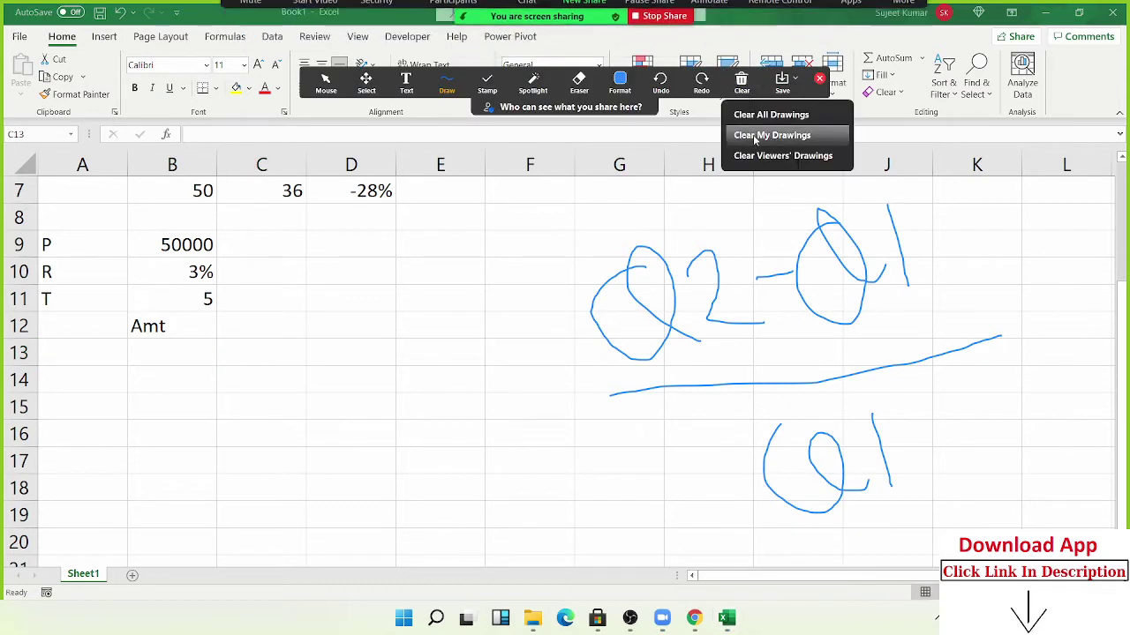
pyautogui.click(771, 135)
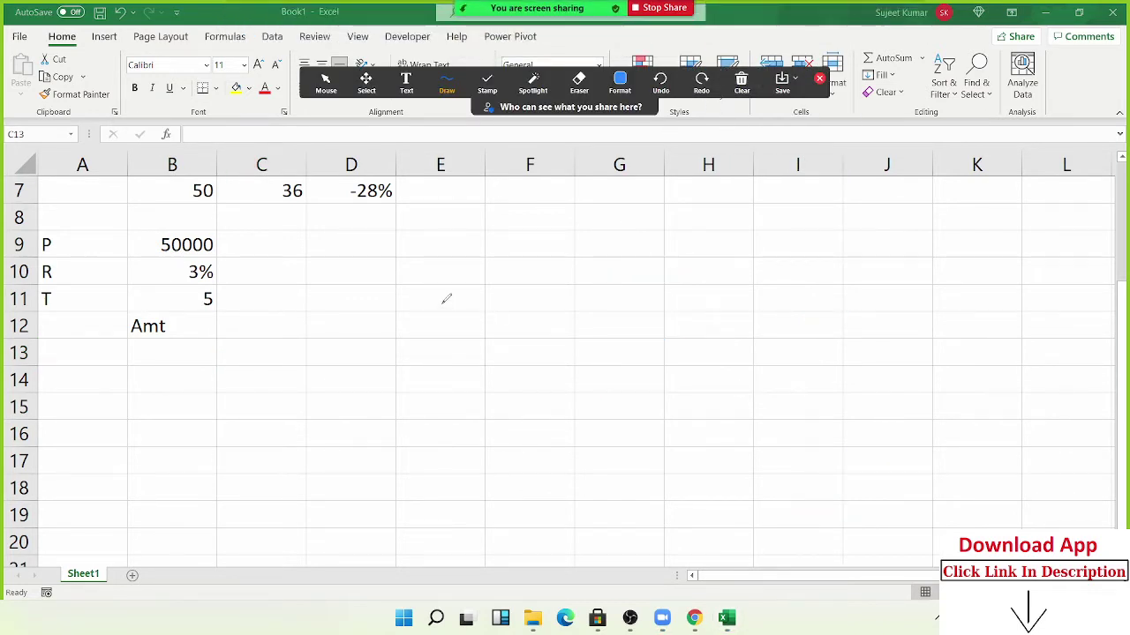
# Step: Hand-write A = P × (1 + r/n over the empty cells
pyautogui.moveTo(447, 299)
pyautogui.mouseDown()
pyautogui.moveTo(453, 315)
pyautogui.moveTo(497, 280)
pyautogui.moveTo(456, 308)
pyautogui.mouseUp()
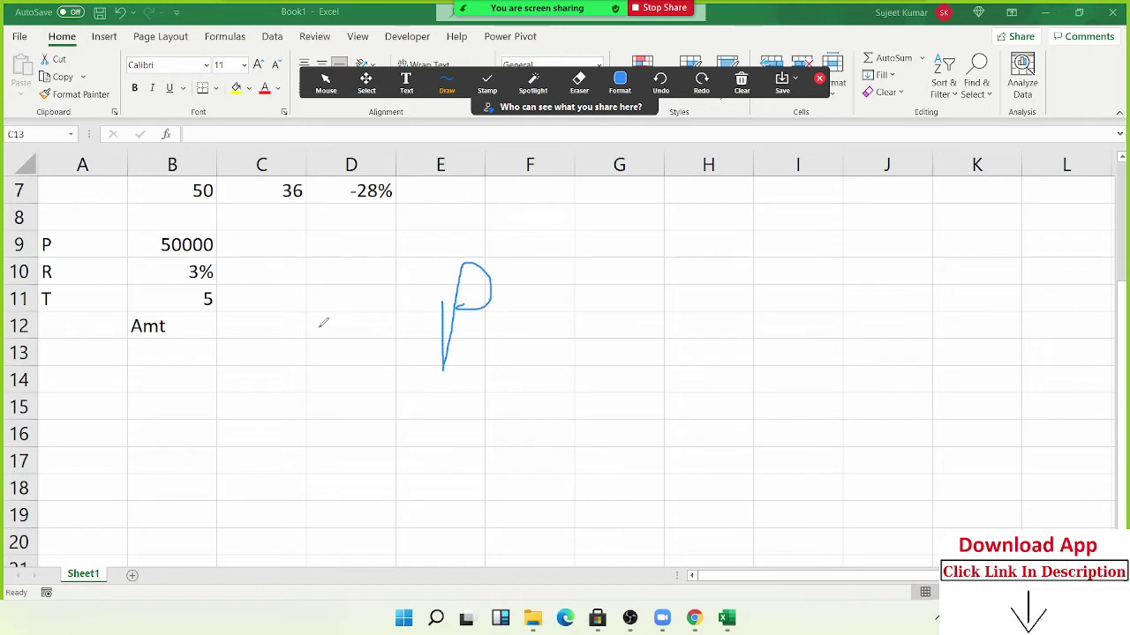
pyautogui.moveTo(323, 323)
pyautogui.mouseDown()
pyautogui.moveTo(349, 276)
pyautogui.moveTo(374, 362)
pyautogui.moveTo(382, 311)
pyautogui.moveTo(425, 311)
pyautogui.moveTo(430, 331)
pyautogui.mouseUp()
pyautogui.moveTo(519, 256)
pyautogui.mouseDown()
pyautogui.moveTo(543, 269)
pyautogui.moveTo(515, 309)
pyautogui.mouseUp()
pyautogui.moveTo(571, 220); pyautogui.dragTo(668, 351)
pyautogui.moveTo(622, 220); pyautogui.dragTo(626, 300)
pyautogui.moveTo(647, 246)
pyautogui.mouseDown()
pyautogui.moveTo(698, 226)
pyautogui.moveTo(695, 265)
pyautogui.mouseUp()
pyautogui.moveTo(709, 214)
pyautogui.mouseDown()
pyautogui.moveTo(758, 182)
pyautogui.moveTo(747, 329)
pyautogui.mouseUp()
pyautogui.moveTo(775, 279)
pyautogui.mouseDown()
pyautogui.moveTo(781, 353)
pyautogui.moveTo(776, 276)
pyautogui.moveTo(822, 323)
pyautogui.moveTo(796, 237)
pyautogui.mouseUp()
# Step: Close the bracket and write the exponent above it
pyautogui.moveTo(776, 141)
pyautogui.mouseDown()
pyautogui.moveTo(883, 291)
pyautogui.moveTo(831, 289)
pyautogui.mouseUp()
pyautogui.moveTo(829, 110)
pyautogui.mouseDown()
pyautogui.moveTo(904, 178)
pyautogui.moveTo(866, 177)
pyautogui.mouseUp()
pyautogui.moveTo(833, 142)
pyautogui.mouseDown()
pyautogui.moveTo(895, 99)
pyautogui.moveTo(945, 157)
pyautogui.mouseUp()
pyautogui.moveTo(929, 104); pyautogui.dragTo(926, 187)
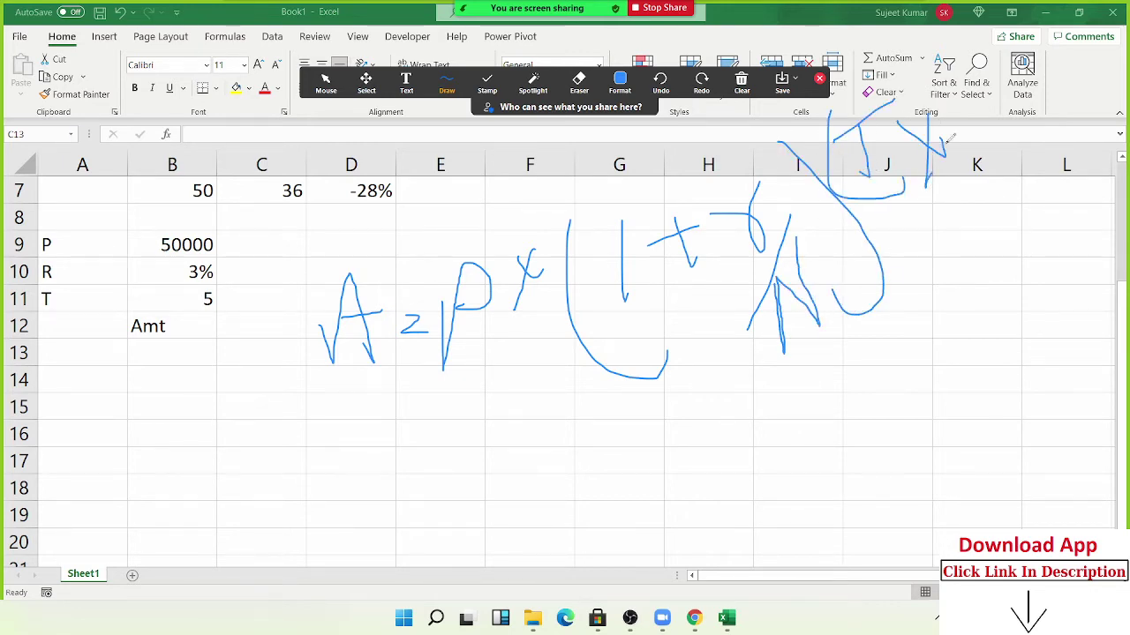
pyautogui.moveTo(962, 96); pyautogui.dragTo(987, 167)
pyautogui.moveTo(968, 97); pyautogui.dragTo(1011, 173)
pyautogui.moveTo(1012, 173)
pyautogui.mouseDown()
pyautogui.moveTo(1009, 85)
pyautogui.moveTo(1078, 164)
pyautogui.moveTo(925, 174)
pyautogui.mouseUp()
# Step: Allow one meeting participant to record local files from the Participants list
pyautogui.click(585, 22)
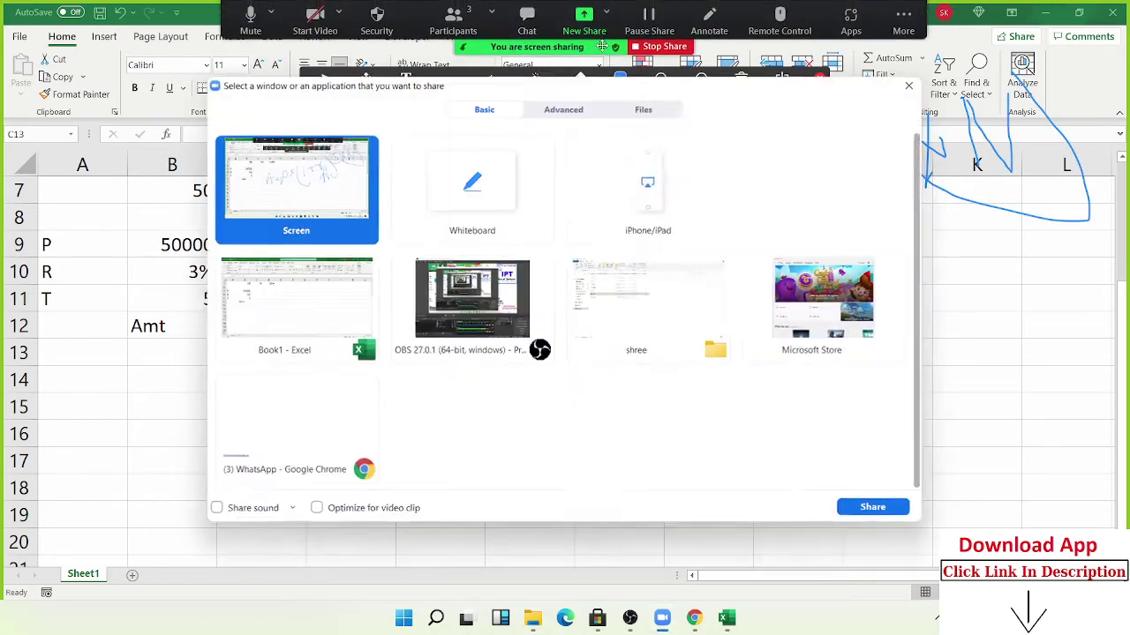
pyautogui.press('Escape')
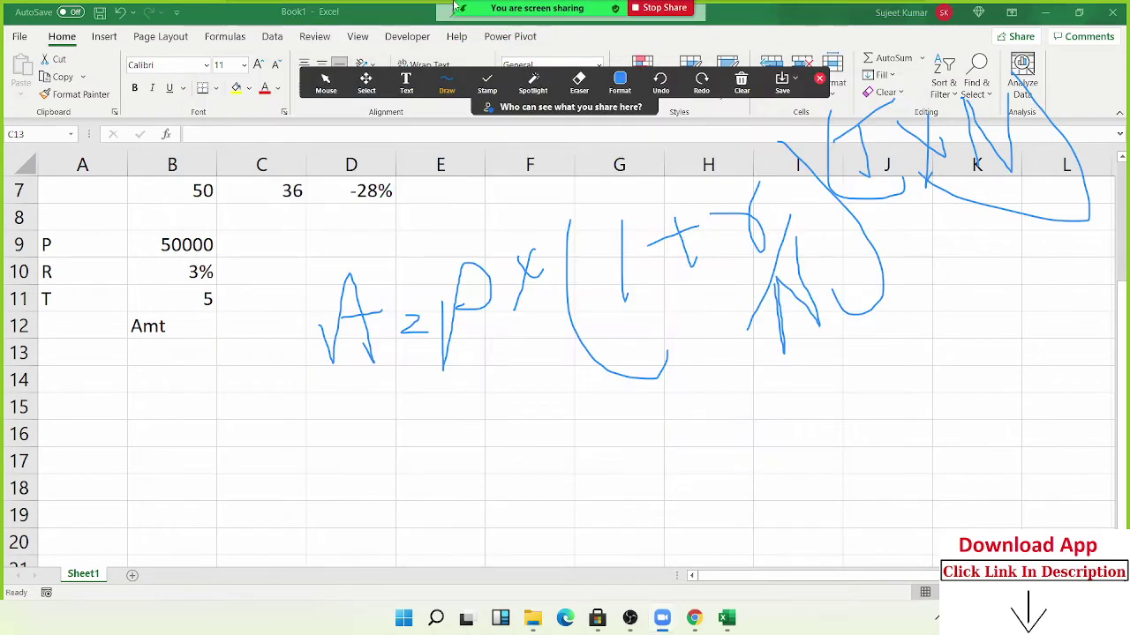
pyautogui.click(476, 28)
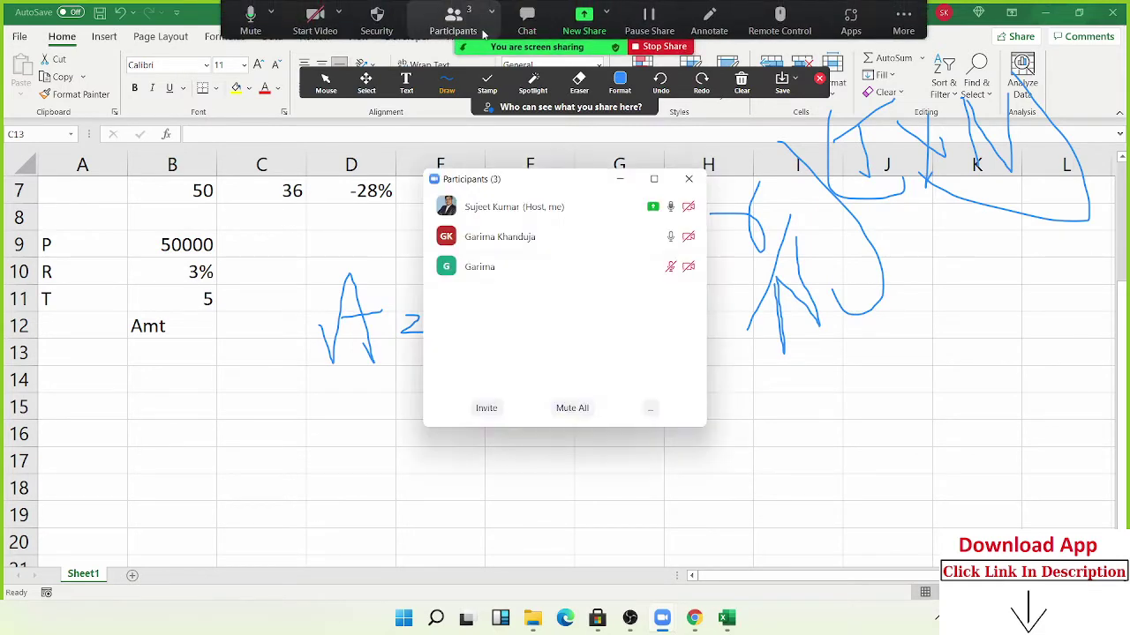
pyautogui.moveTo(530, 266)
pyautogui.click(671, 266)
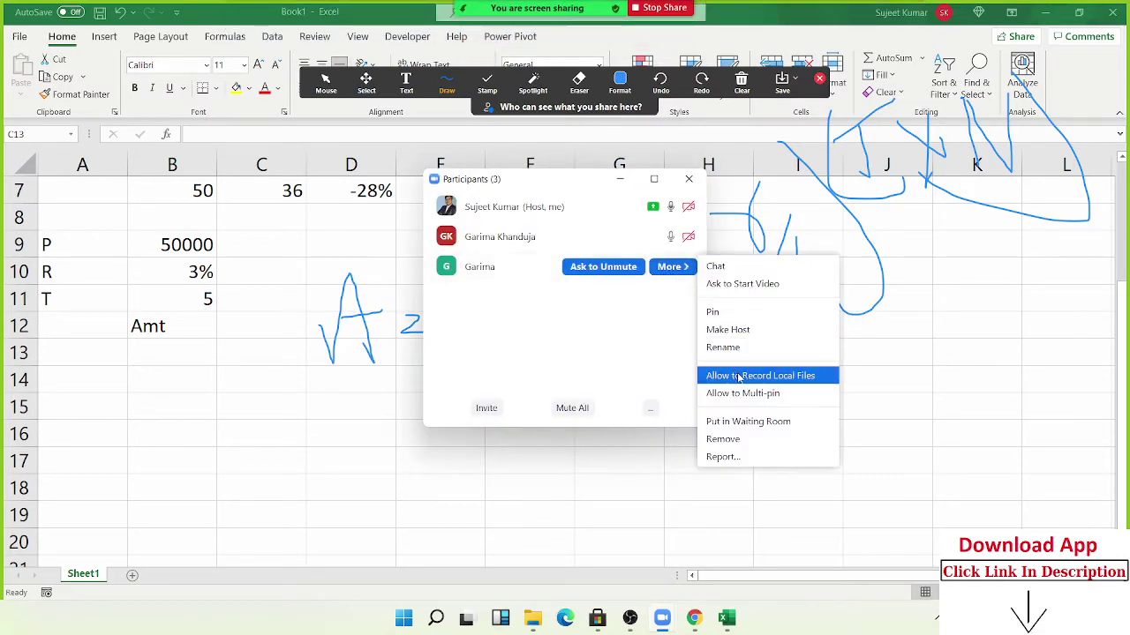
pyautogui.click(739, 378)
pyautogui.click(688, 179)
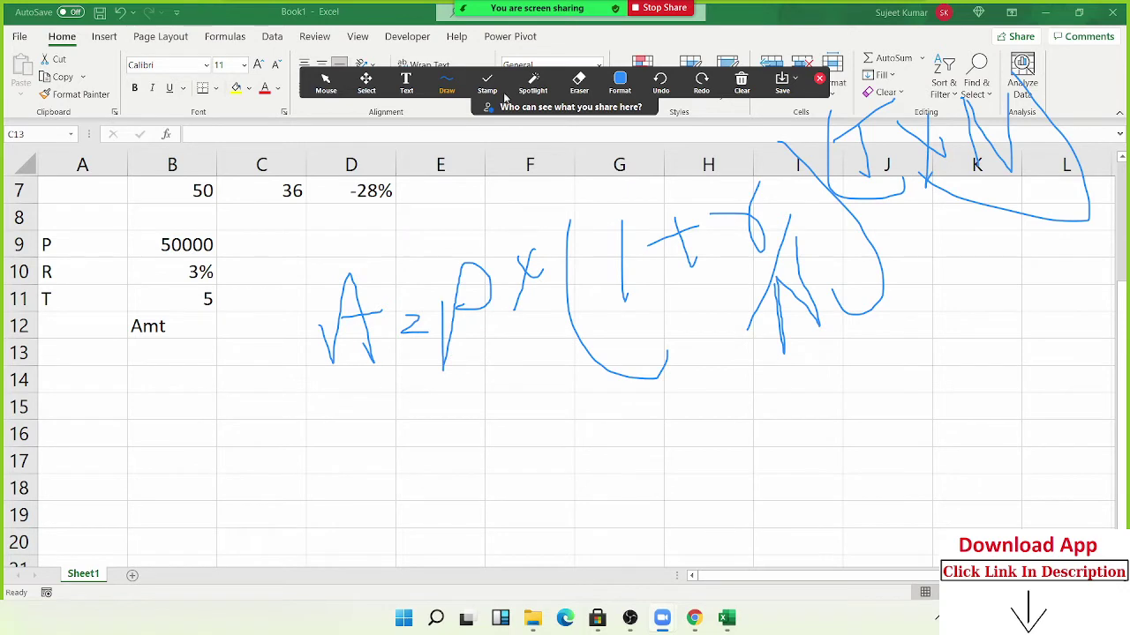
# Step: Switch annotations to Mouse and acknowledge the meeting-is-being-recorded notice
pyautogui.click(325, 82)
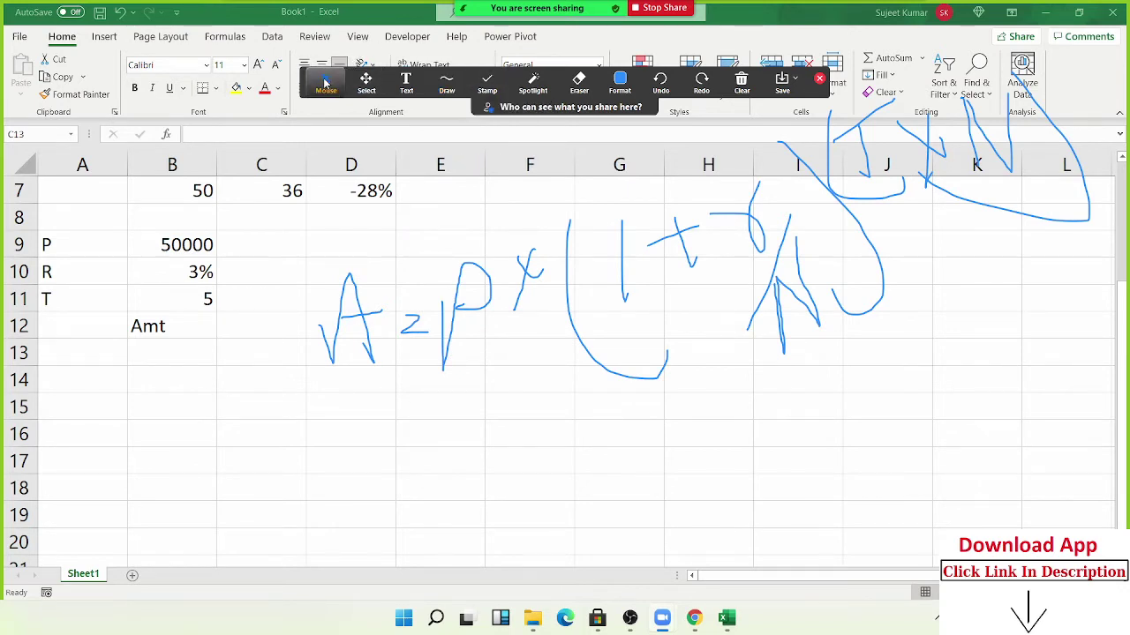
pyautogui.click(228, 325)
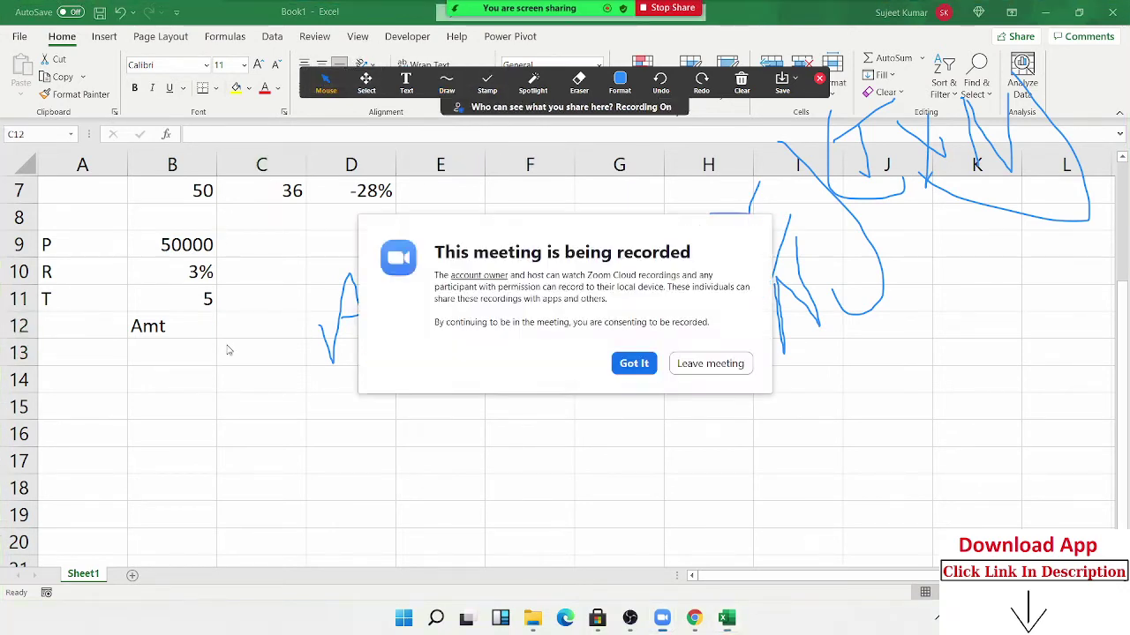
pyautogui.click(633, 364)
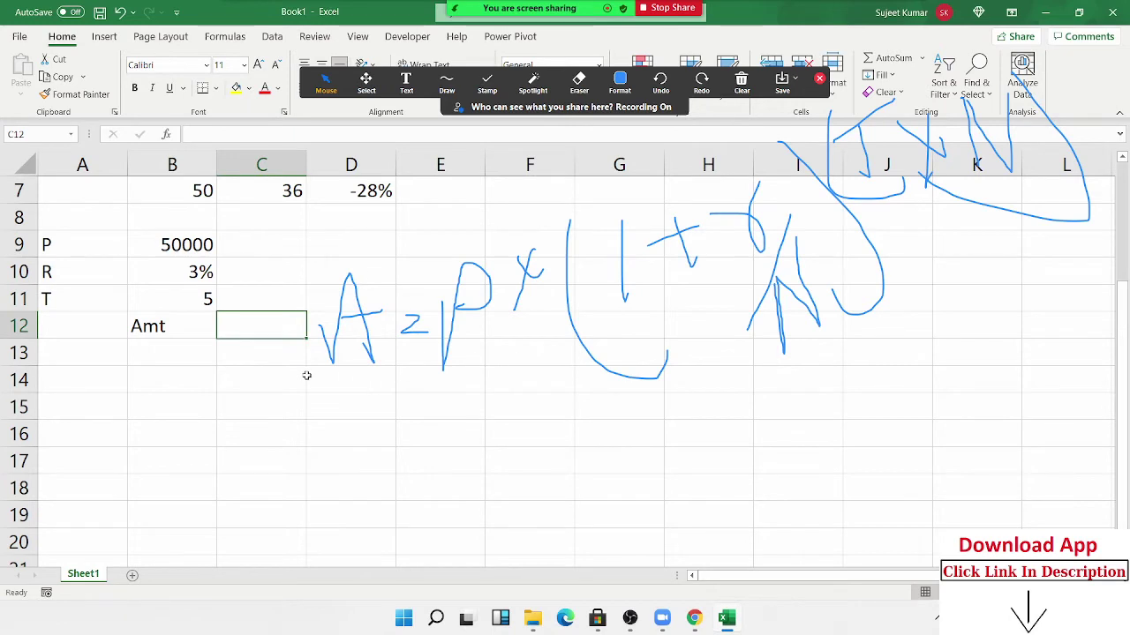
# Step: Move the Amt label from B12 down to B14
pyautogui.click(173, 336)
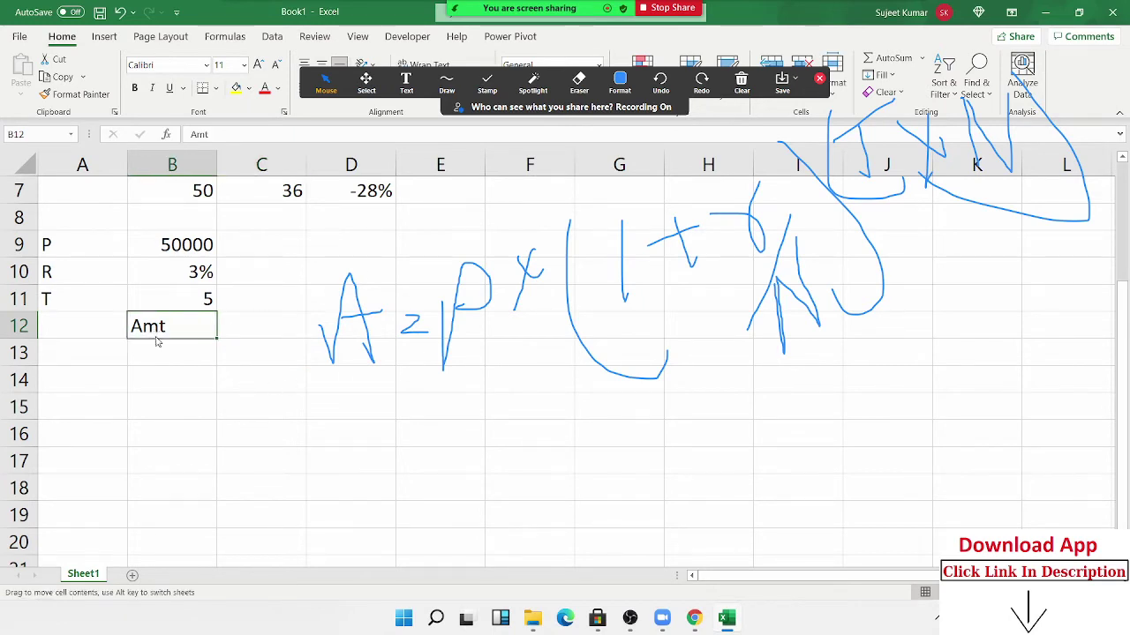
pyautogui.moveTo(157, 342); pyautogui.dragTo(147, 370)
pyautogui.click(302, 395)
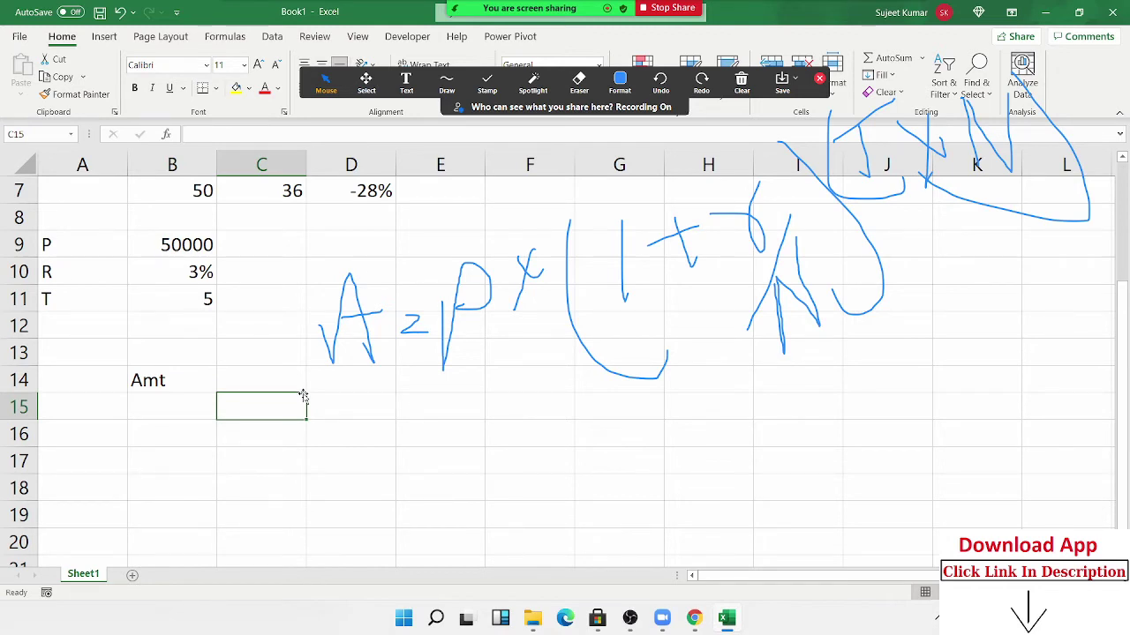
# Step: Cancel the stray formula started in C14, leaving it empty, and select C15
pyautogui.click(302, 392)
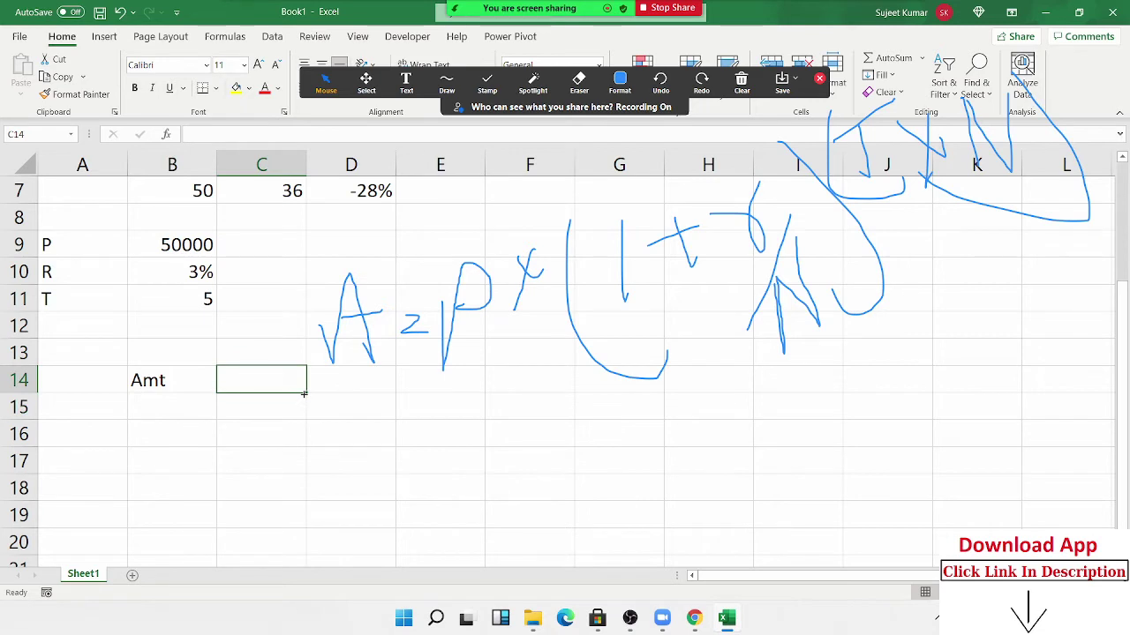
pyautogui.write('=')
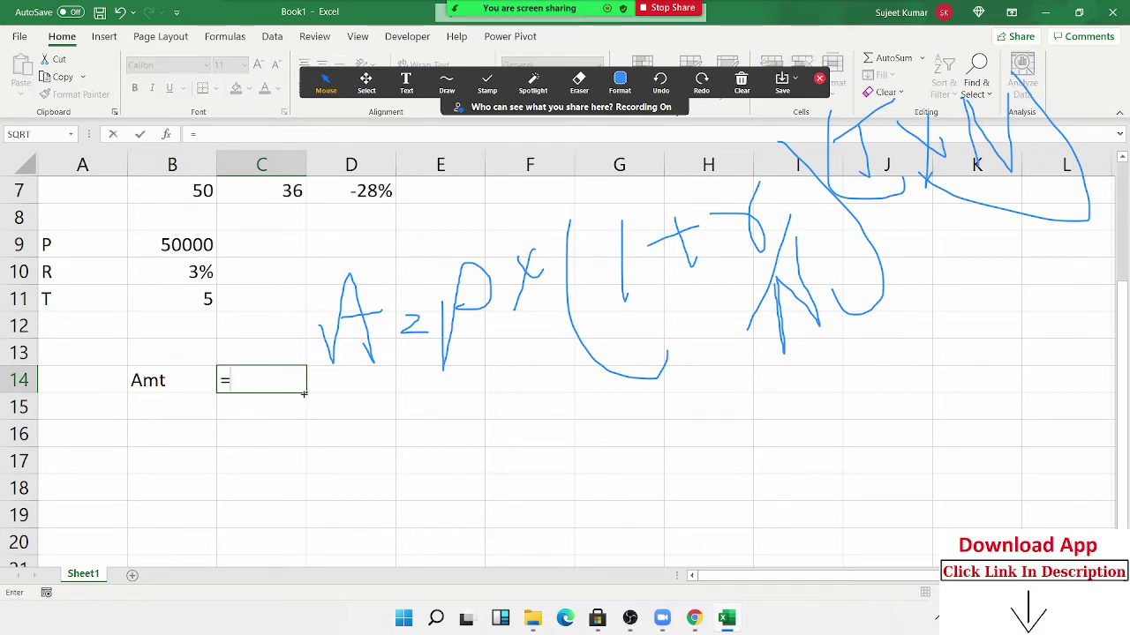
pyautogui.press('Escape')
pyautogui.write('=')
pyautogui.press('Up')
pyautogui.press('Escape')
pyautogui.click(302, 397)
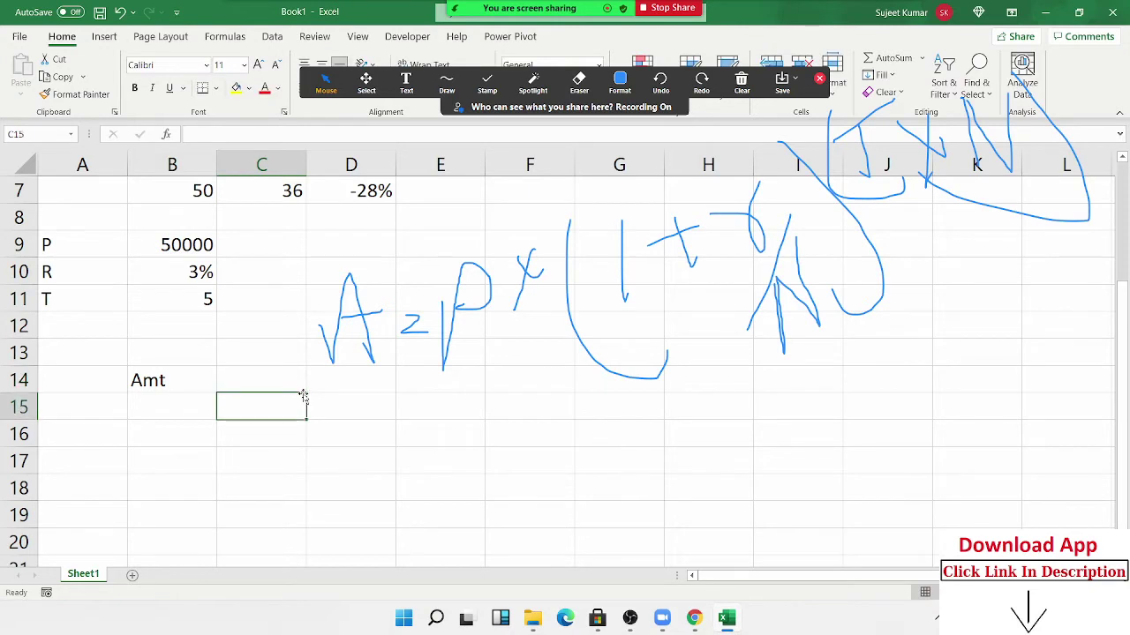
# Step: Enter =B10/12 in C15 for the monthly rate 0.0025
pyautogui.write('=')
pyautogui.press('Up')
pyautogui.hotkey('ctrl', 'Up')
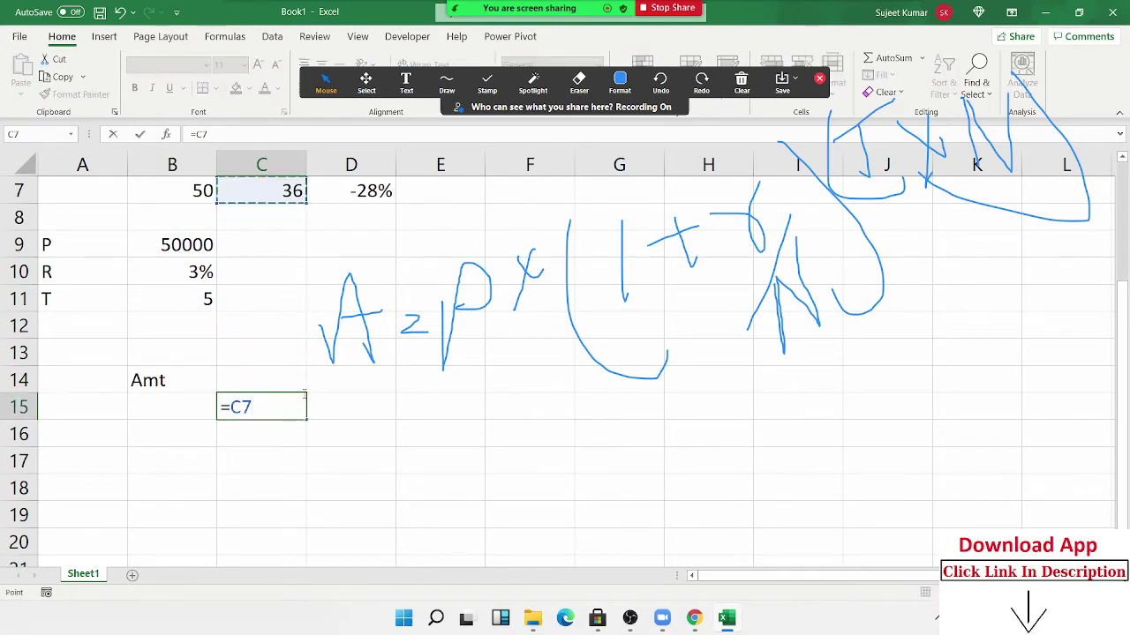
pyautogui.press('Down')
pyautogui.press('Down')
pyautogui.press('Down')
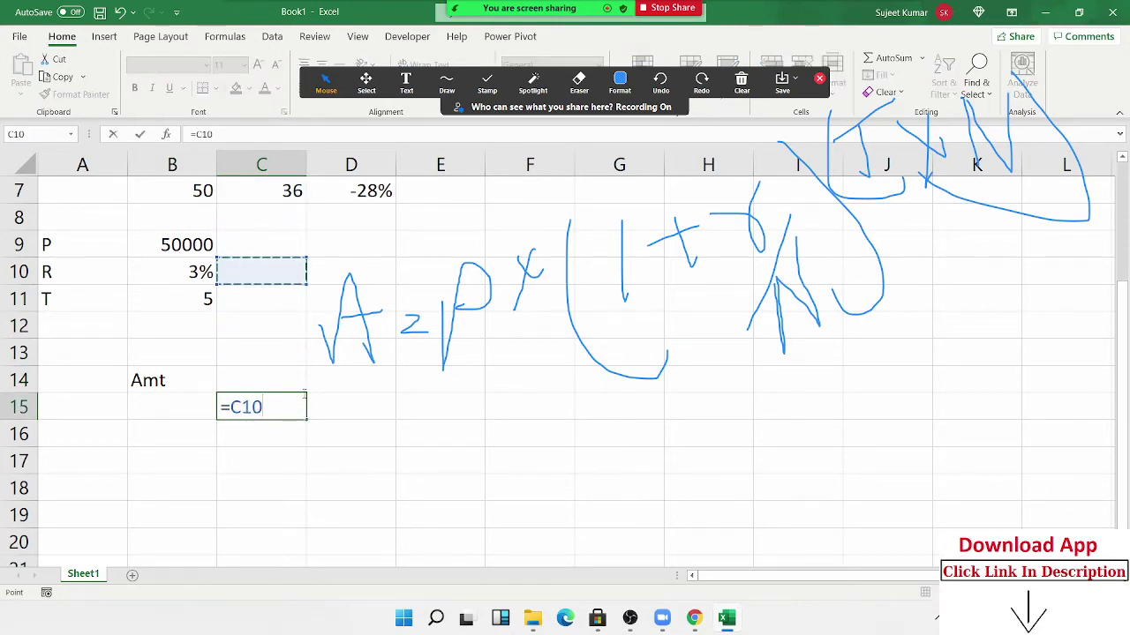
pyautogui.press('Left')
pyautogui.write('/')
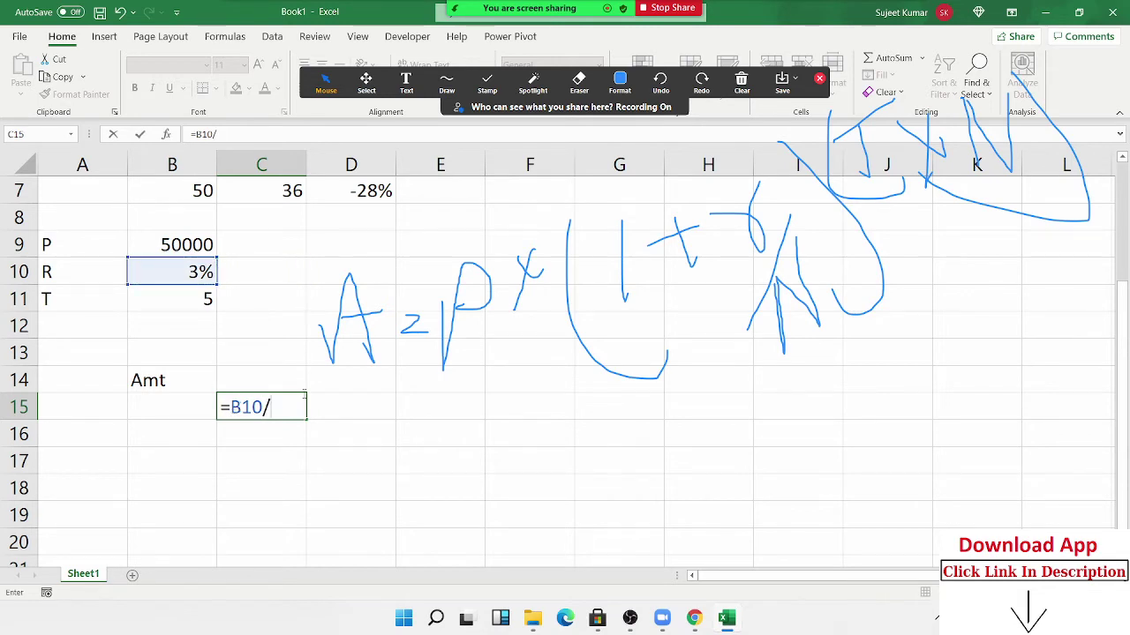
pyautogui.write('2')
pyautogui.press('Return')
# Step: Enter =1+C15 in D15, giving 1.0025
pyautogui.press('Up')
pyautogui.press('Right')
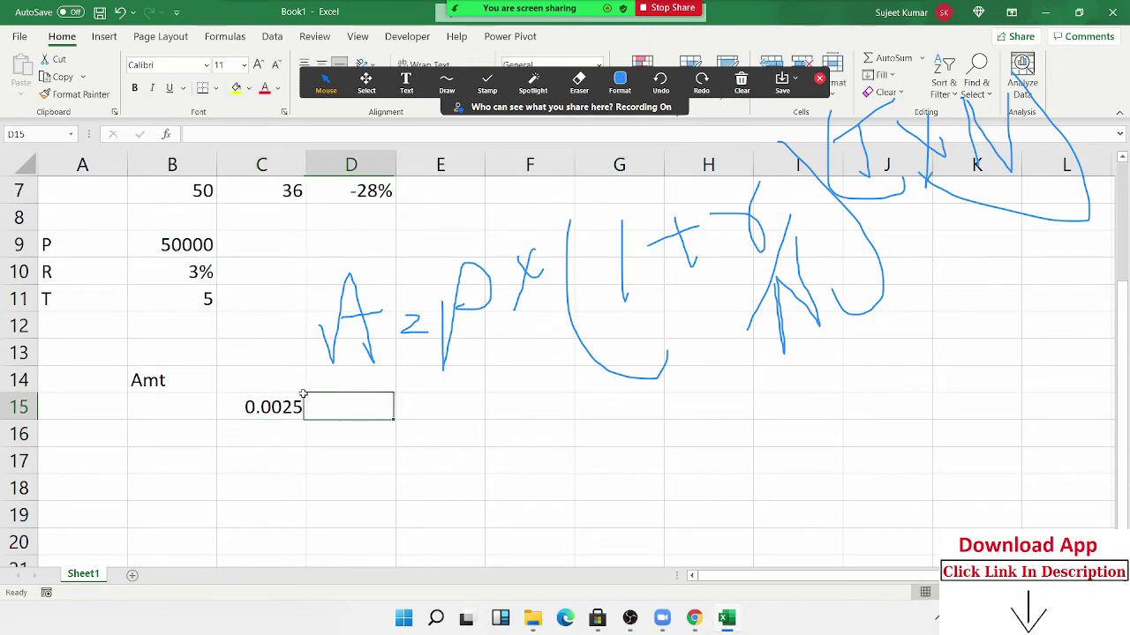
pyautogui.write('=1')
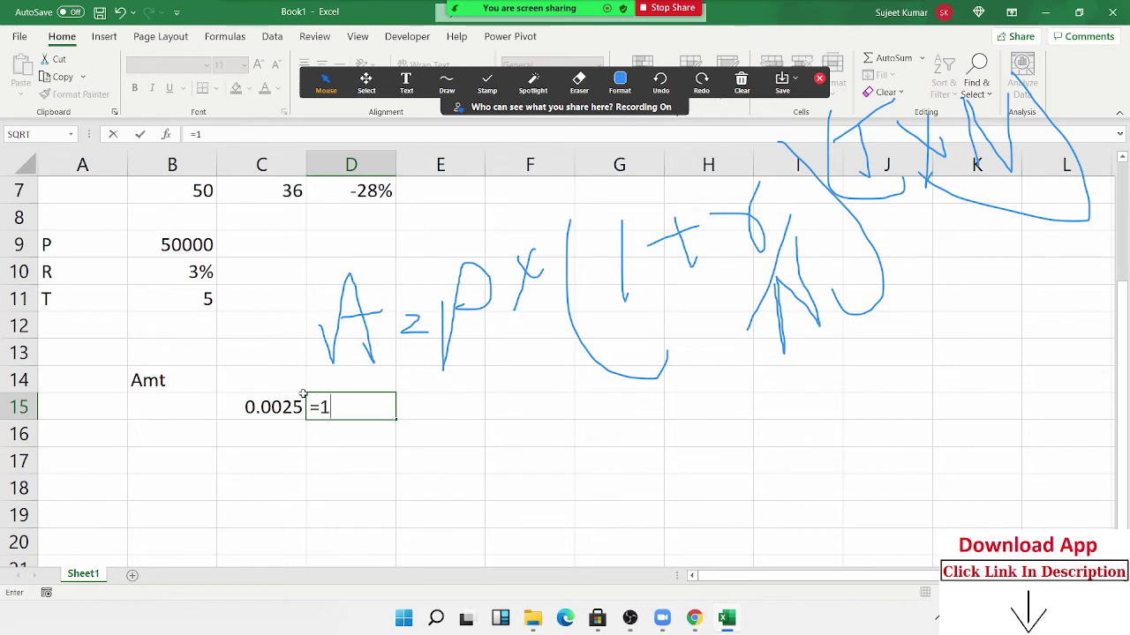
pyautogui.write('+')
pyautogui.press('Left')
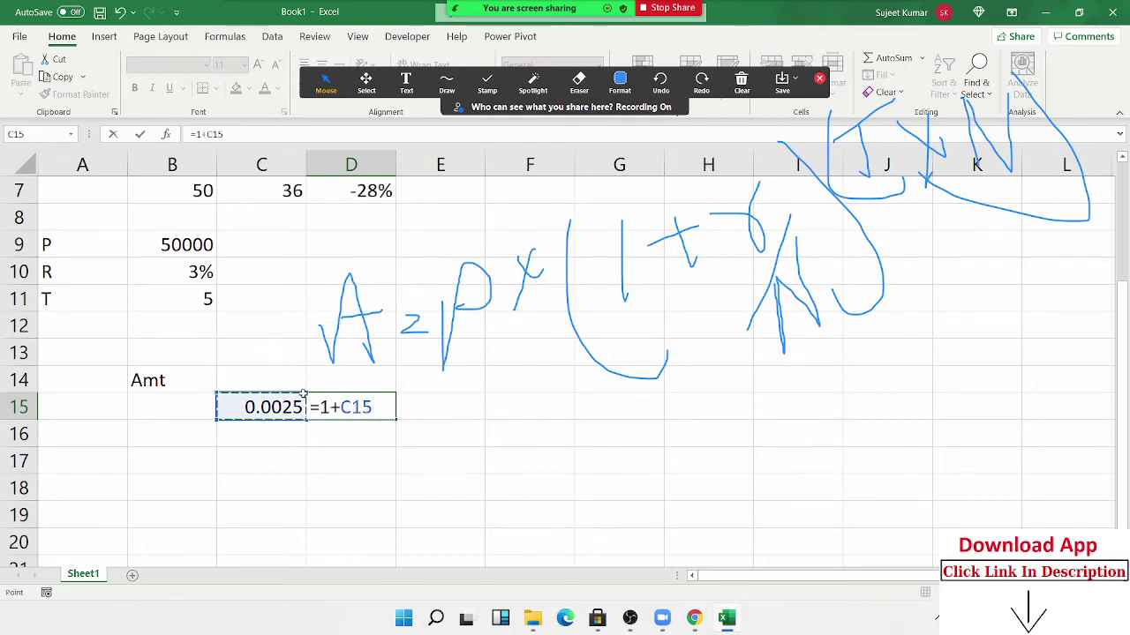
pyautogui.press('Return')
pyautogui.press('Up')
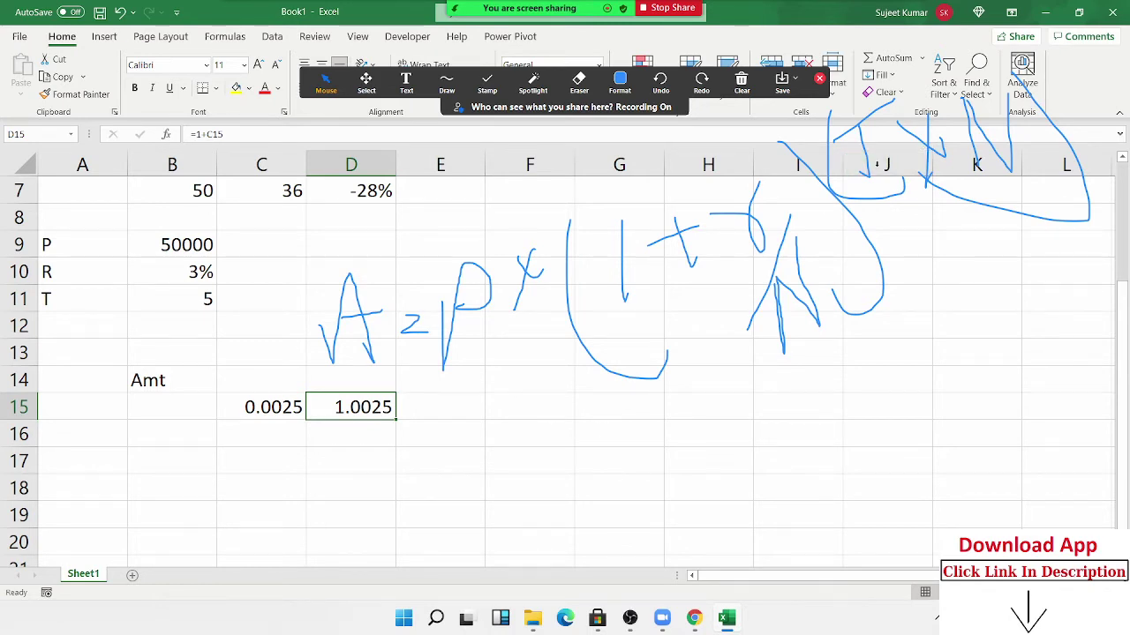
pyautogui.click(437, 409)
# Step: Enter =B11*12 in E15 for the month count of 60
pyautogui.write('=')
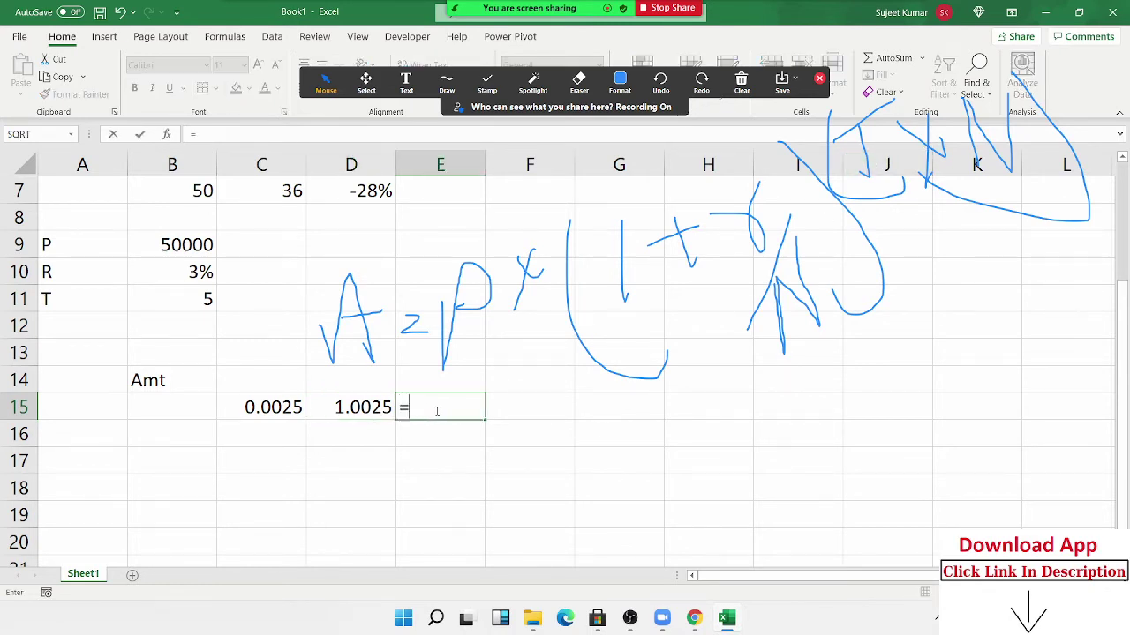
pyautogui.click(162, 302)
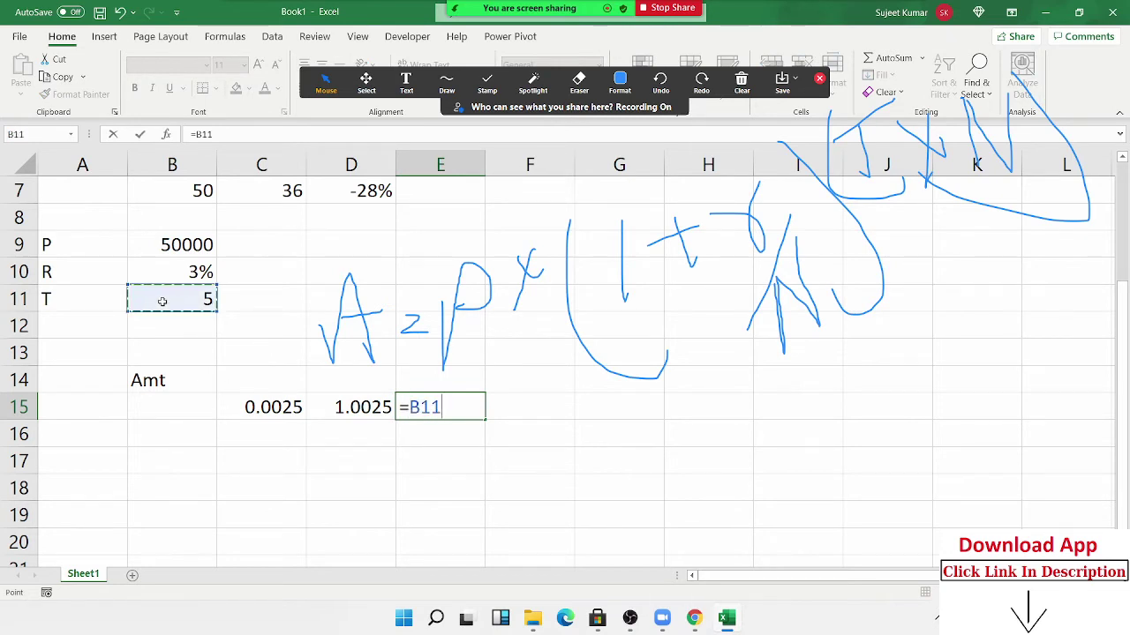
pyautogui.write('*12')
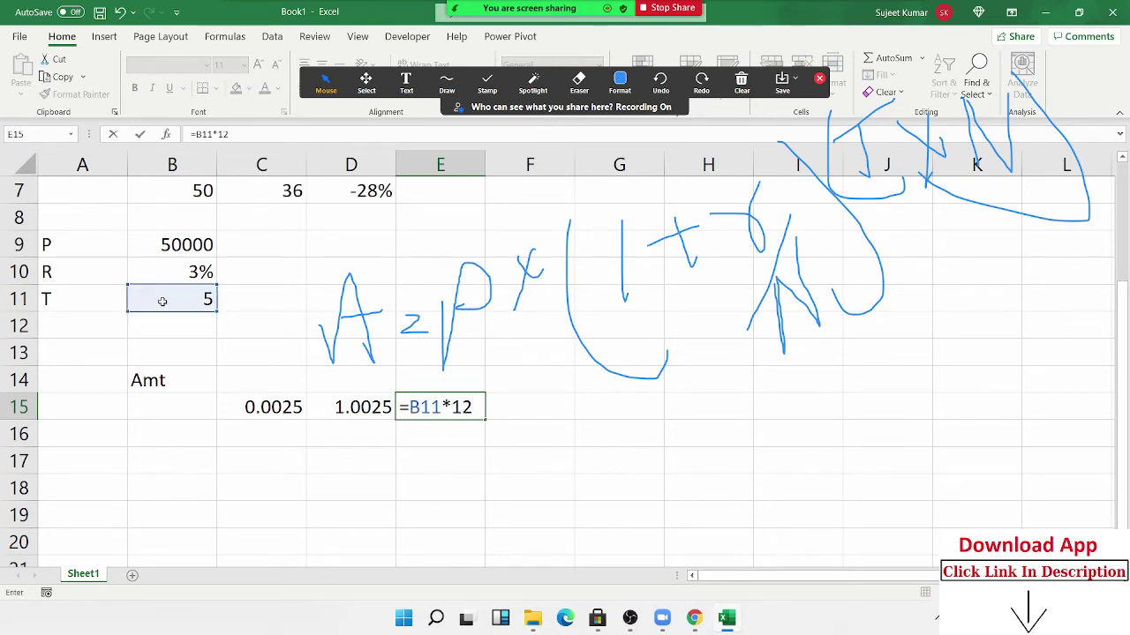
pyautogui.press('Return')
pyautogui.press('Up')
pyautogui.press('Right')
# Step: Enter =D15^E15 in F15 for the growth factor 1.16162
pyautogui.write('=')
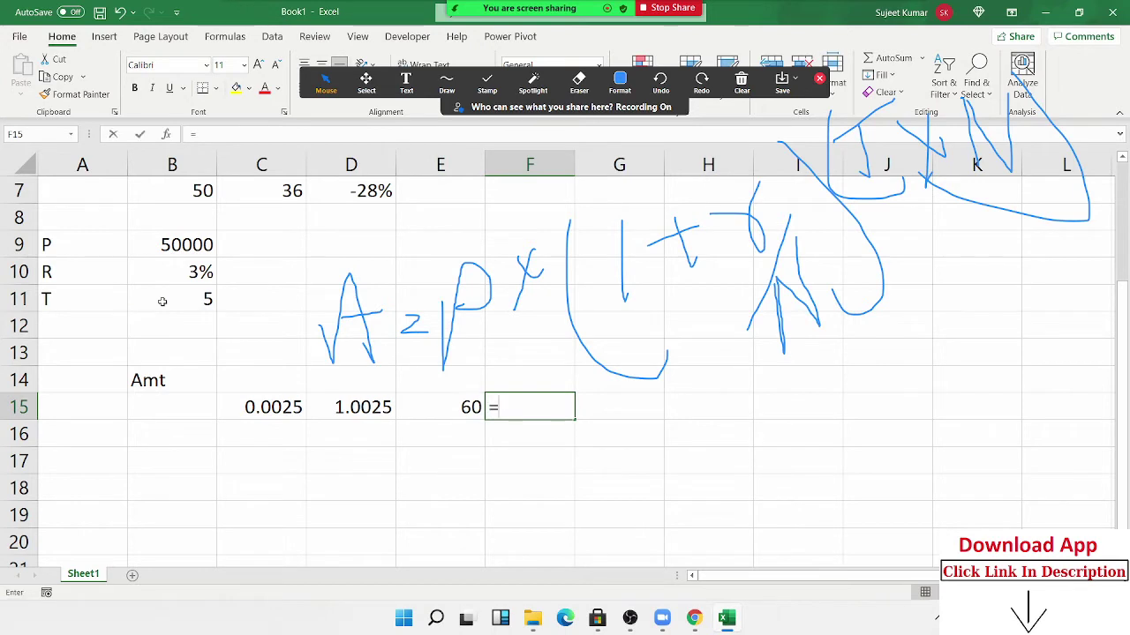
pyautogui.click(344, 409)
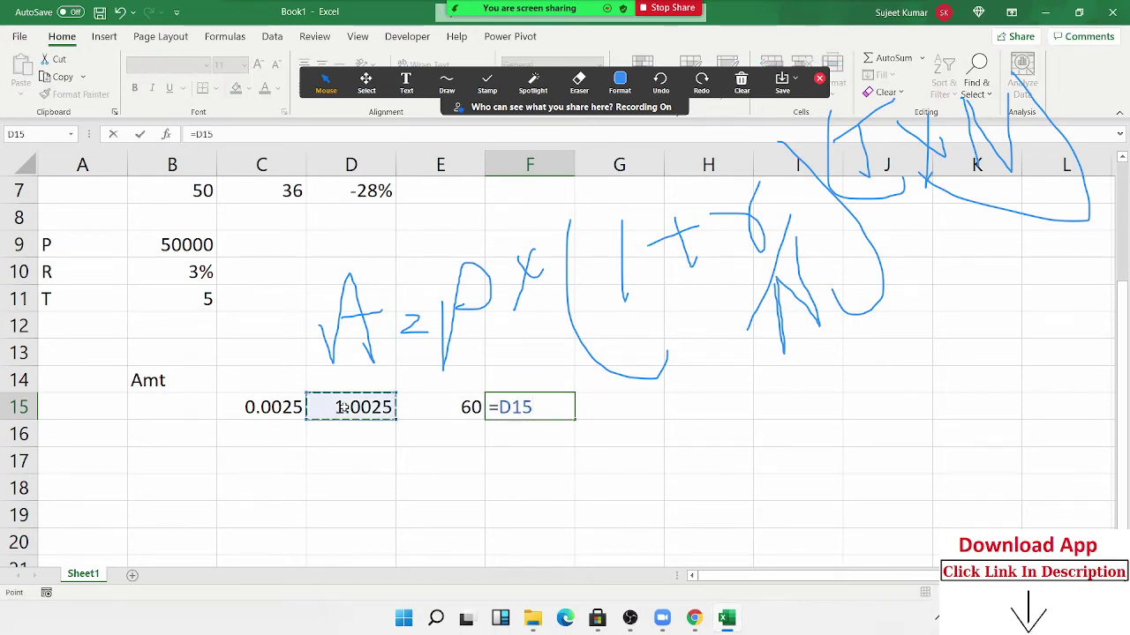
pyautogui.write('^')
pyautogui.click(435, 410)
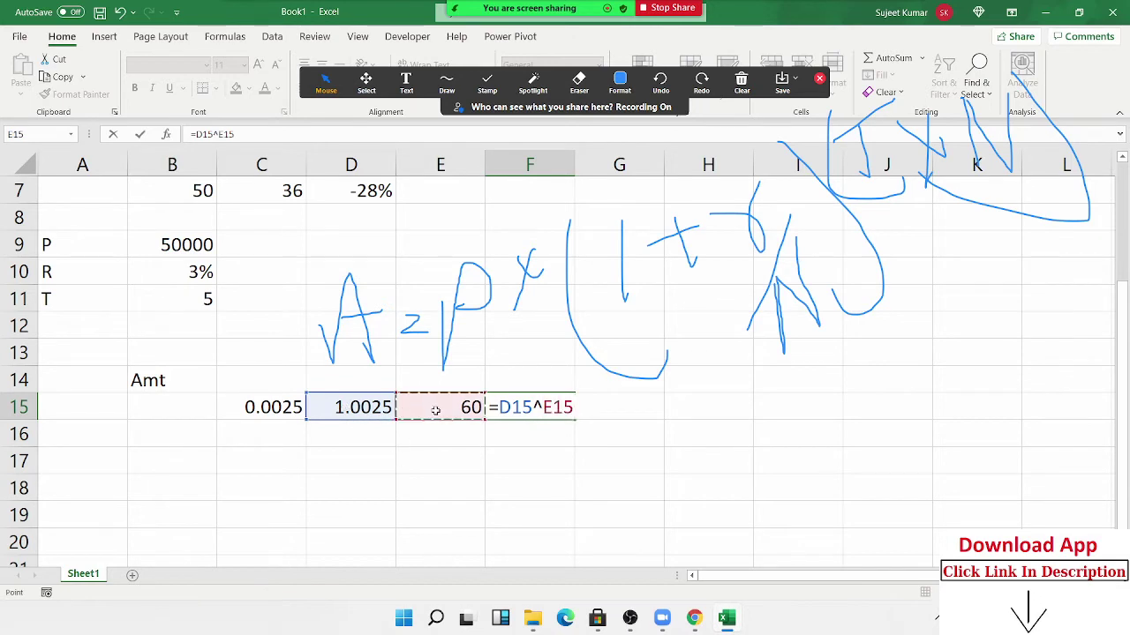
pyautogui.press('Return')
pyautogui.press('Up')
pyautogui.press('Right')
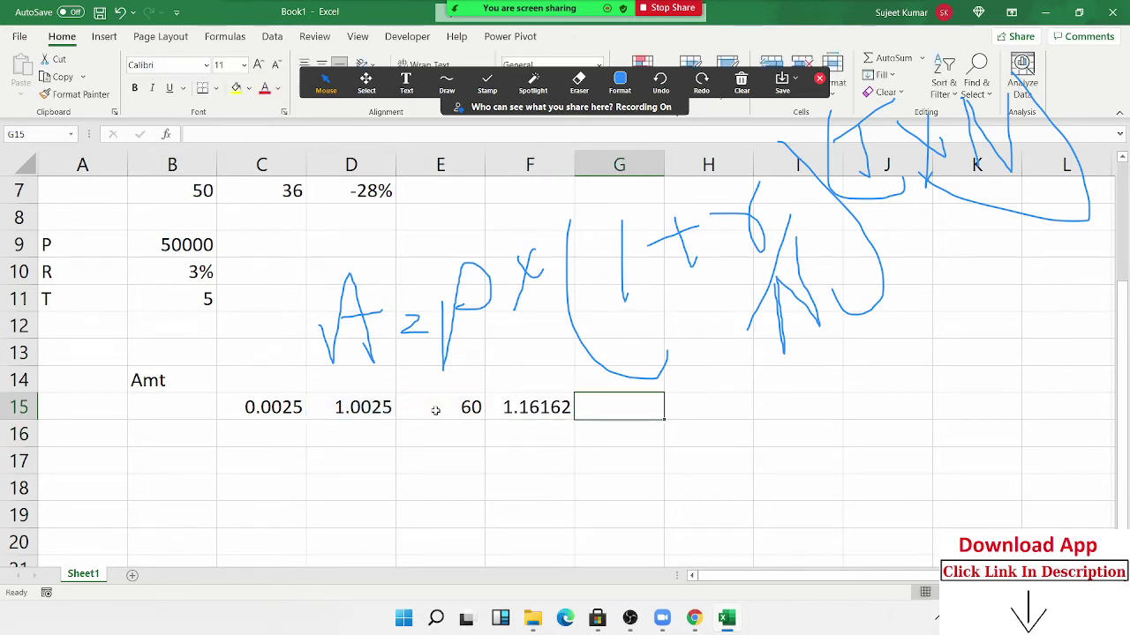
# Step: Enter =B9*F15 in G15, giving the amount 58080.8
pyautogui.write('=')
pyautogui.click(183, 246)
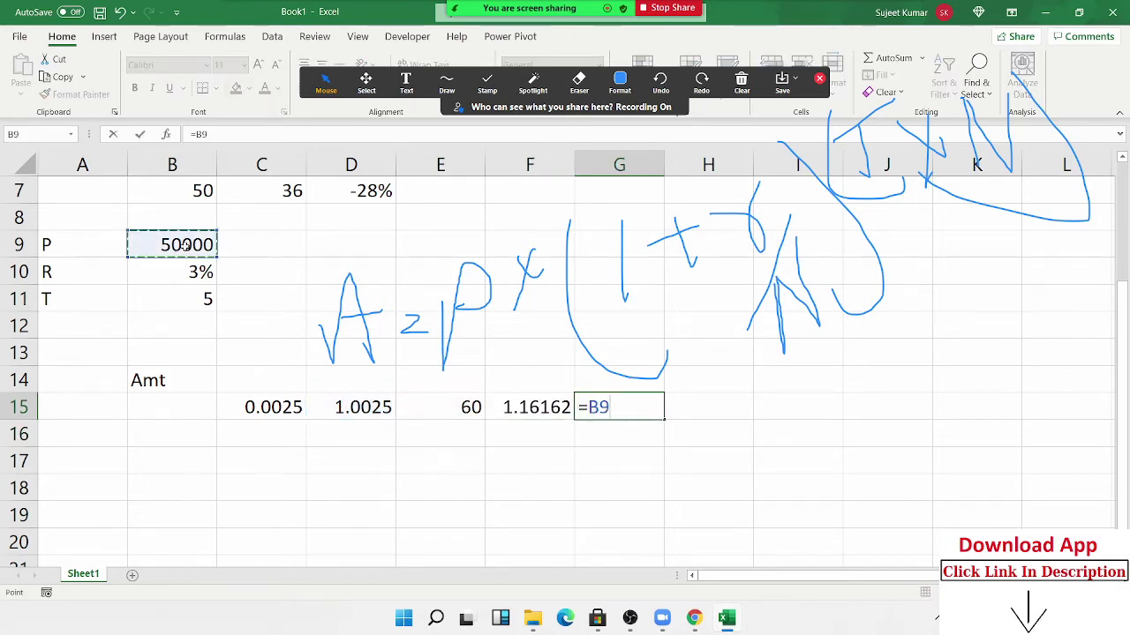
pyautogui.write('*')
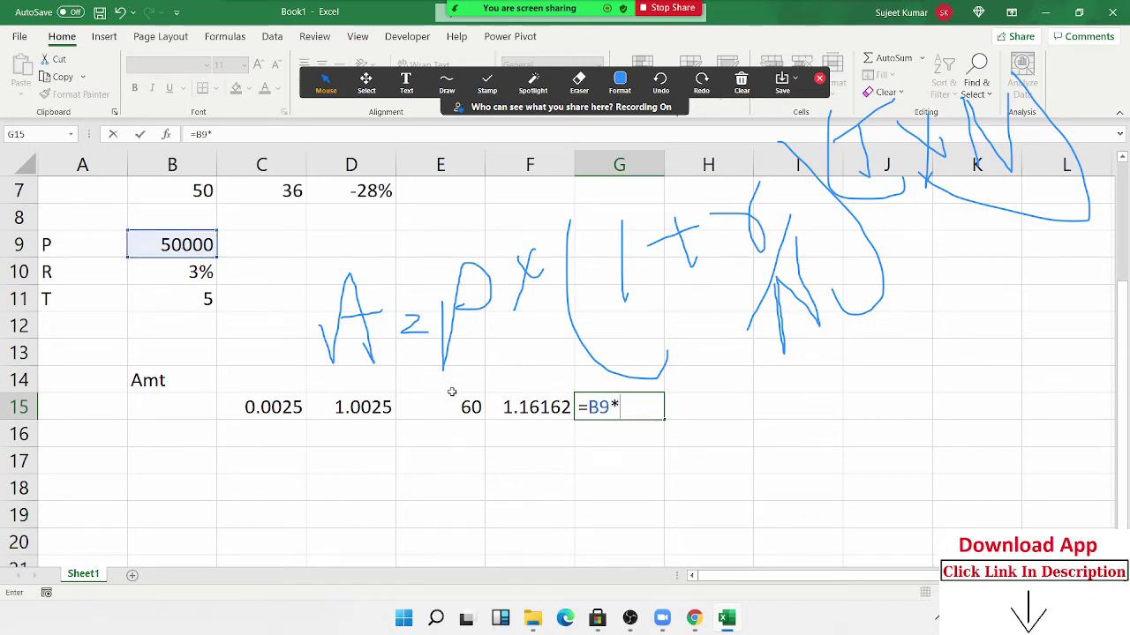
pyautogui.click(518, 408)
pyautogui.press('Return')
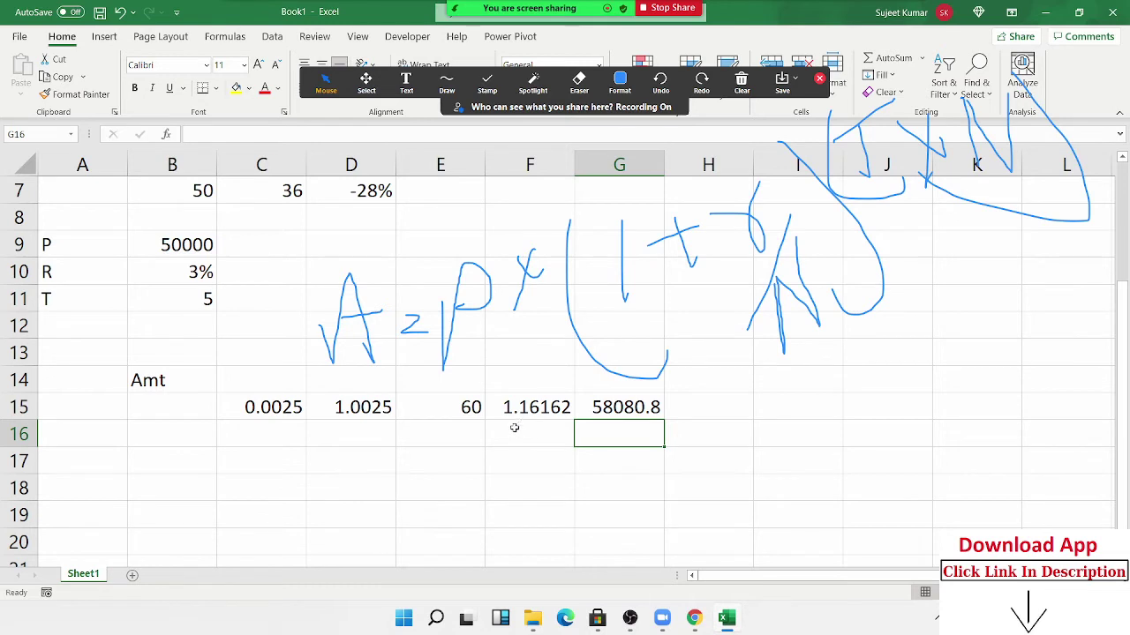
pyautogui.doubleClick(357, 412)
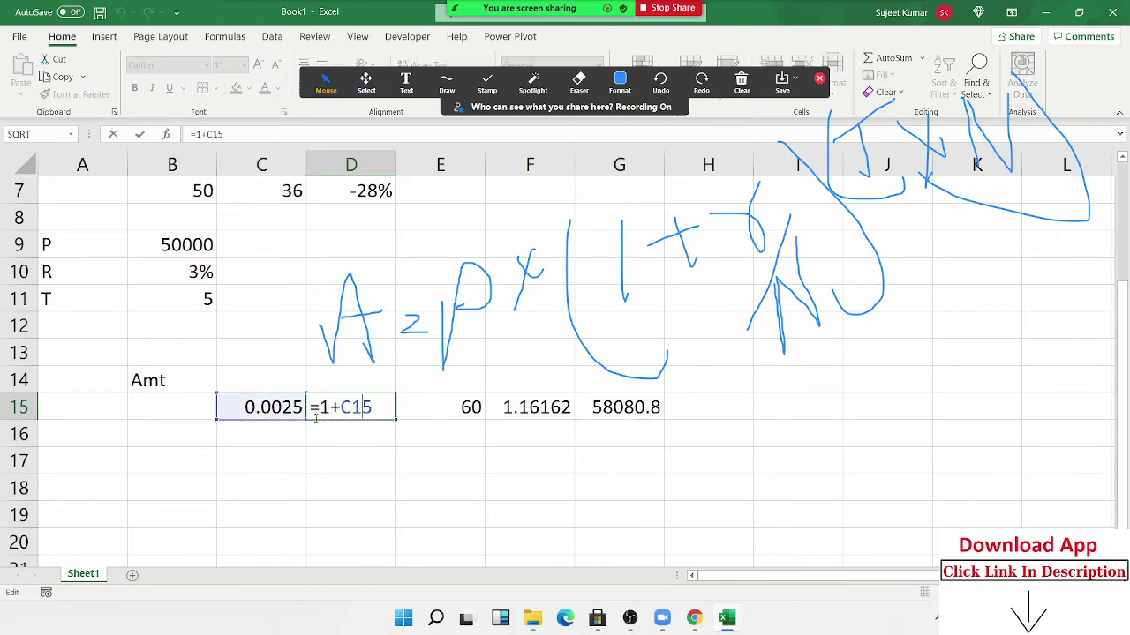
# Step: Copy the B10/12 expression from C15's formula without changing the cell
pyautogui.moveTo(341, 407); pyautogui.dragTo(373, 407)
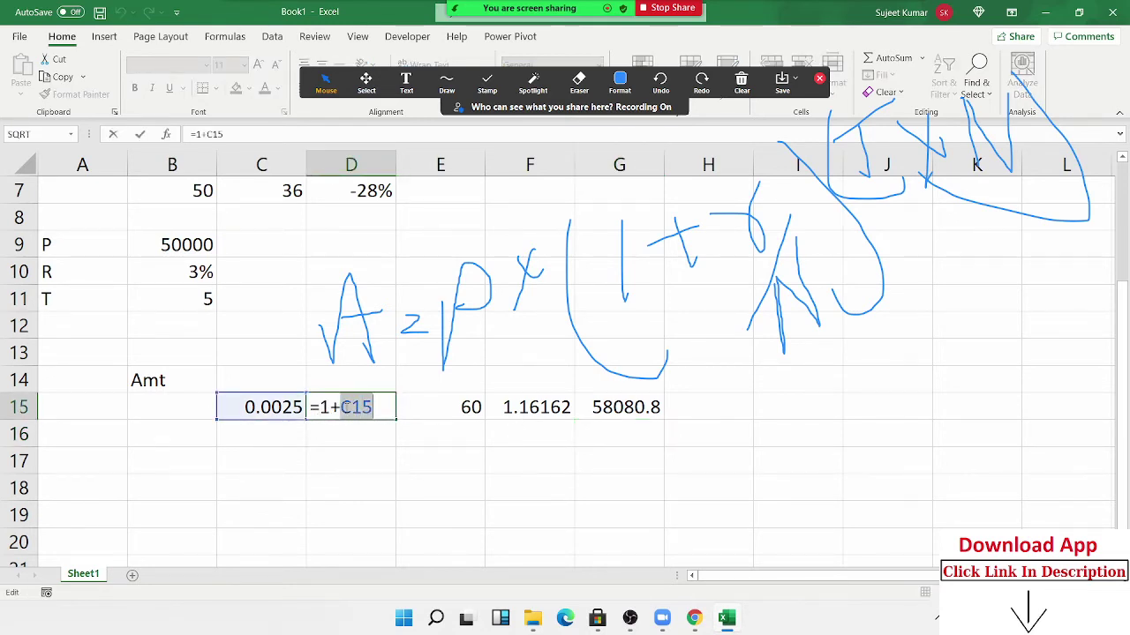
pyautogui.click(227, 406)
pyautogui.doubleClick(227, 407)
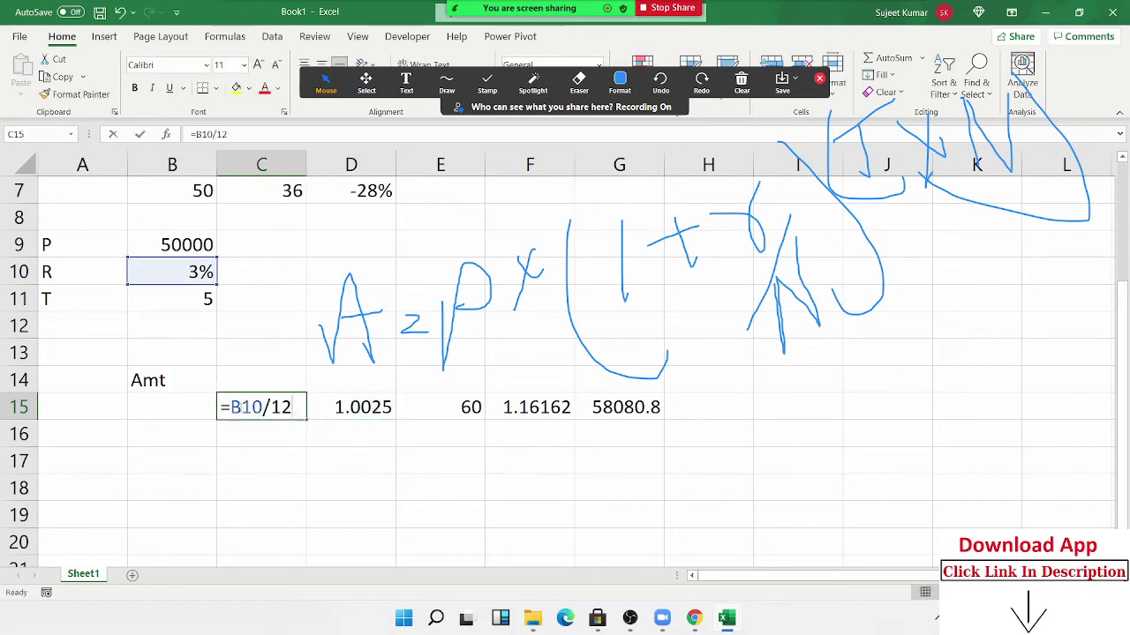
pyautogui.moveTo(227, 407); pyautogui.dragTo(313, 402)
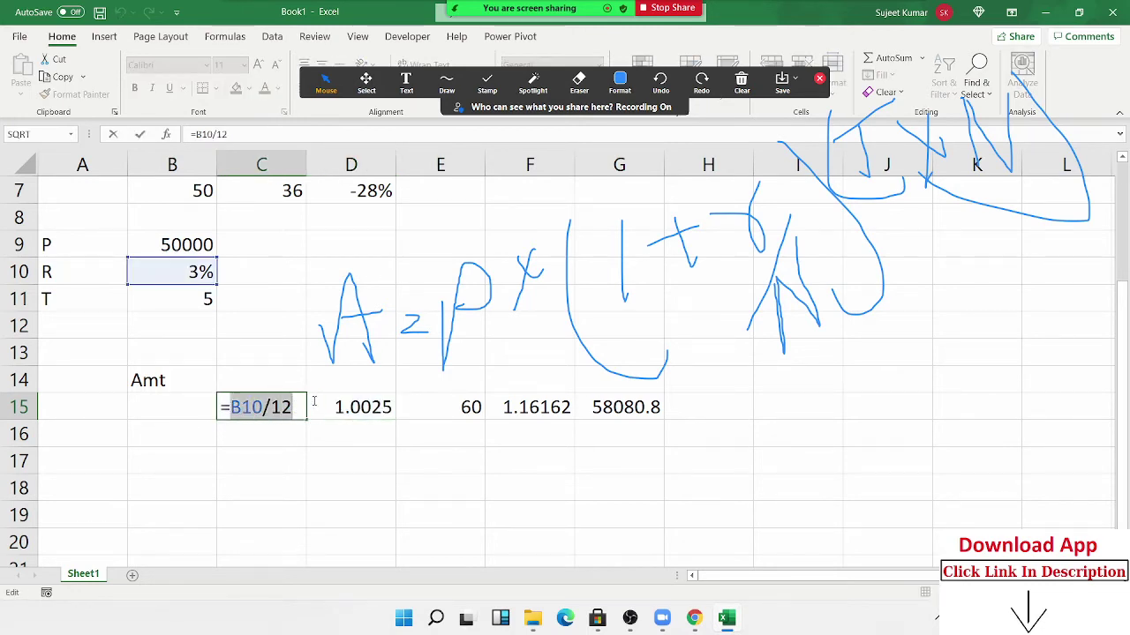
pyautogui.hotkey('ctrl', 'c')
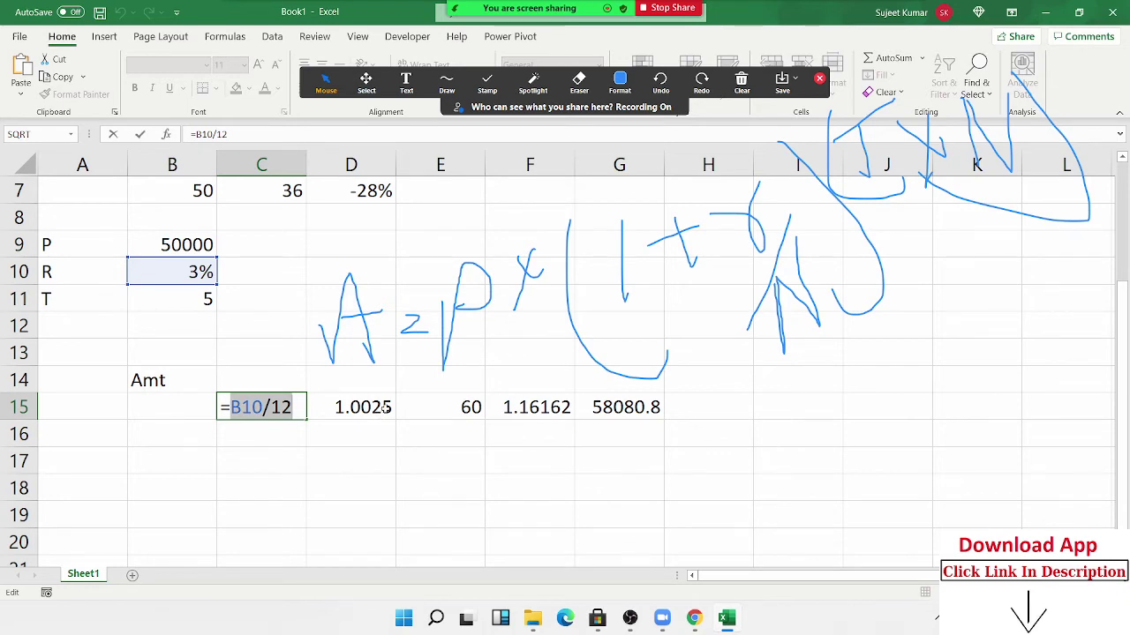
pyautogui.press('Escape')
# Step: Change D15's formula to =1+(B10/12), still returning 1.0025
pyautogui.doubleClick(385, 407)
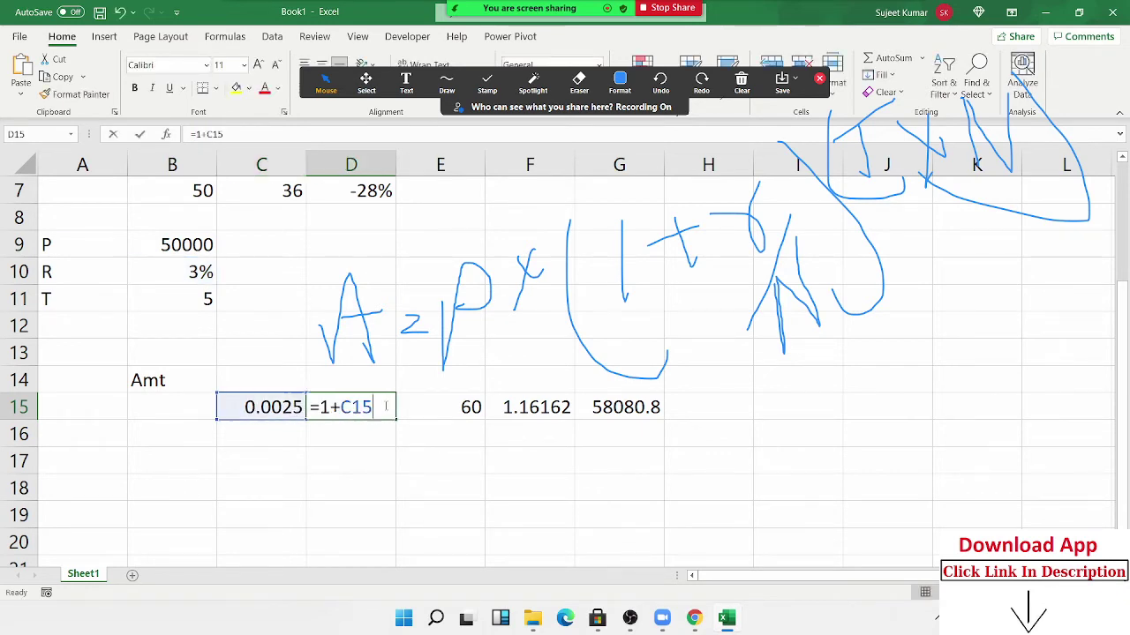
pyautogui.doubleClick(358, 407)
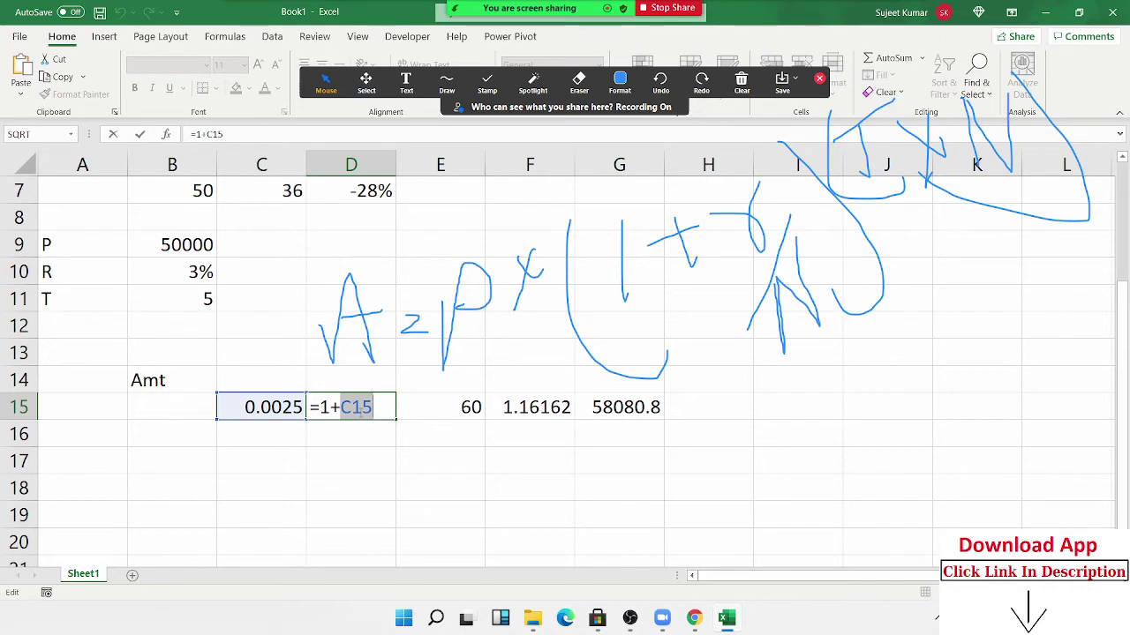
pyautogui.write('()')
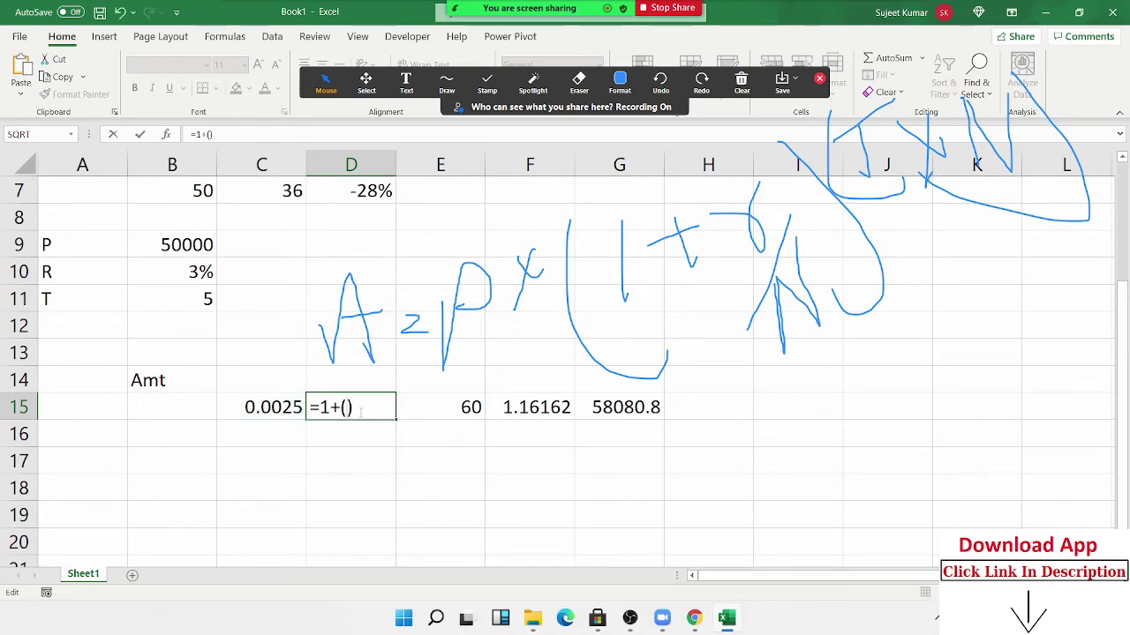
pyautogui.write('B10/12')
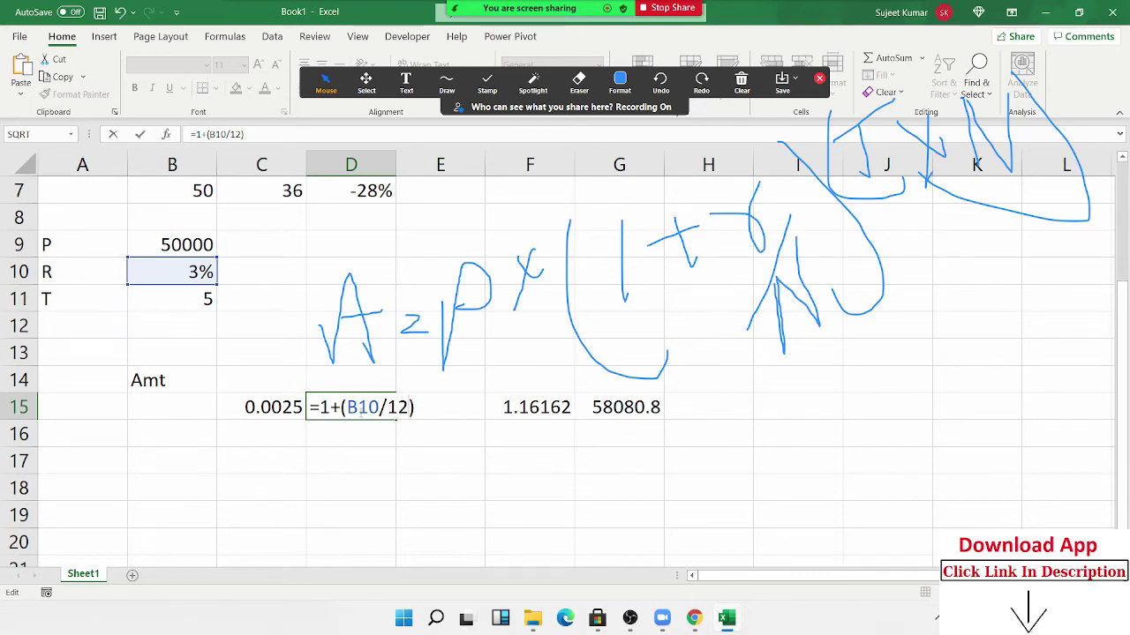
pyautogui.press('Return')
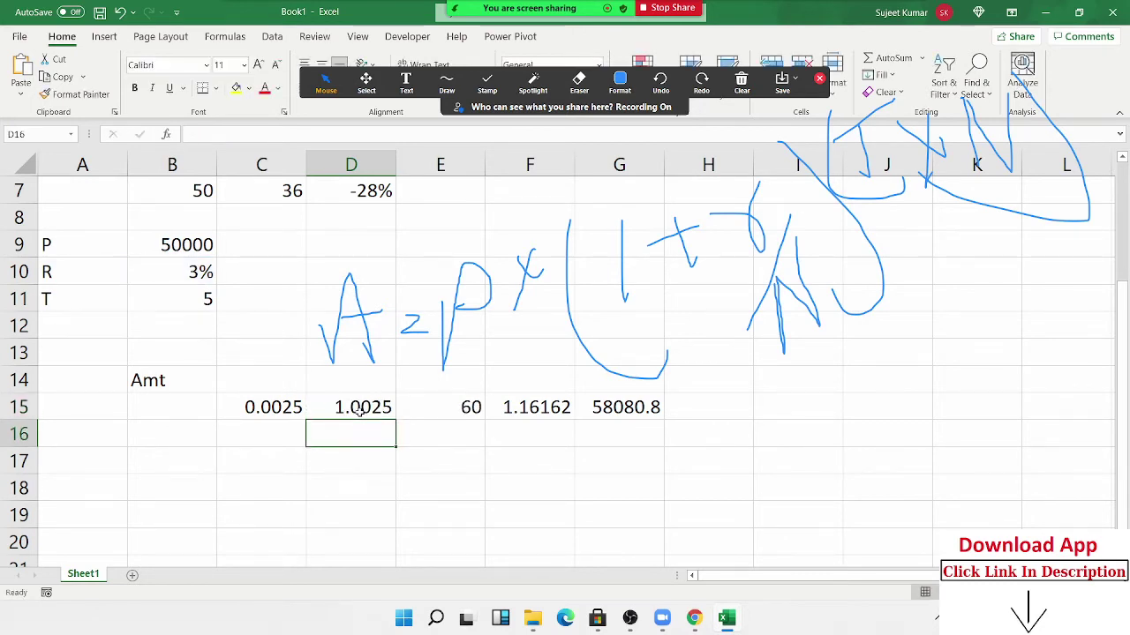
# Step: Clear the 0.0025 monthly-rate value from C15
pyautogui.press('Up')
pyautogui.press('Up')
pyautogui.press('Up')
pyautogui.press('Up')
pyautogui.press('Down')
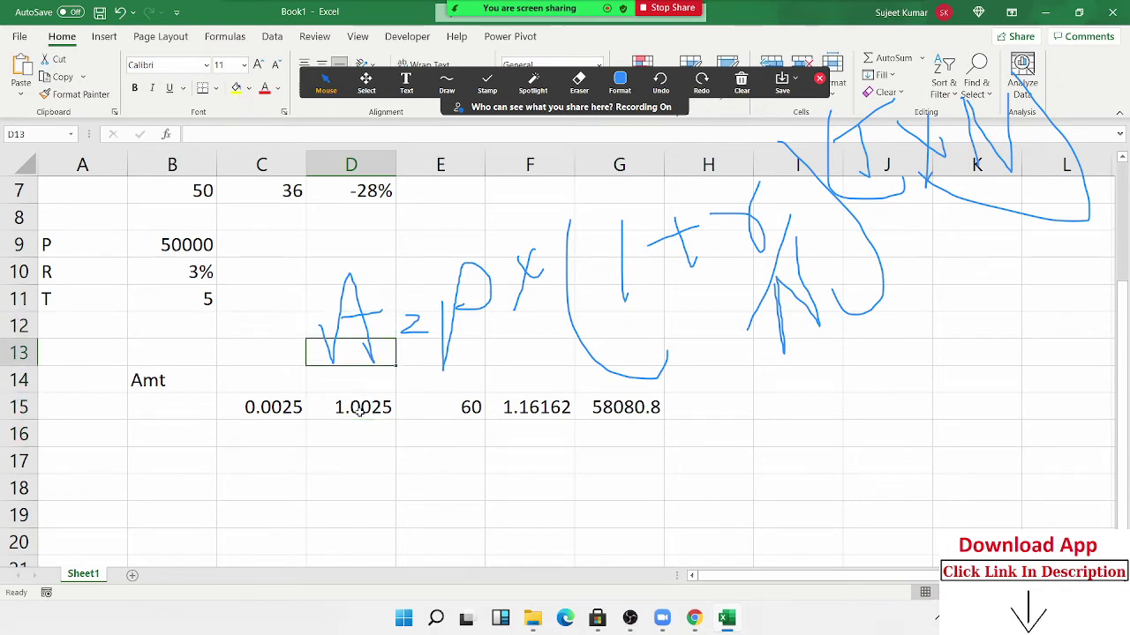
pyautogui.press('Down')
pyautogui.press('Down')
pyautogui.press('Down')
pyautogui.press('Left')
pyautogui.press('Up')
pyautogui.press('Delete')
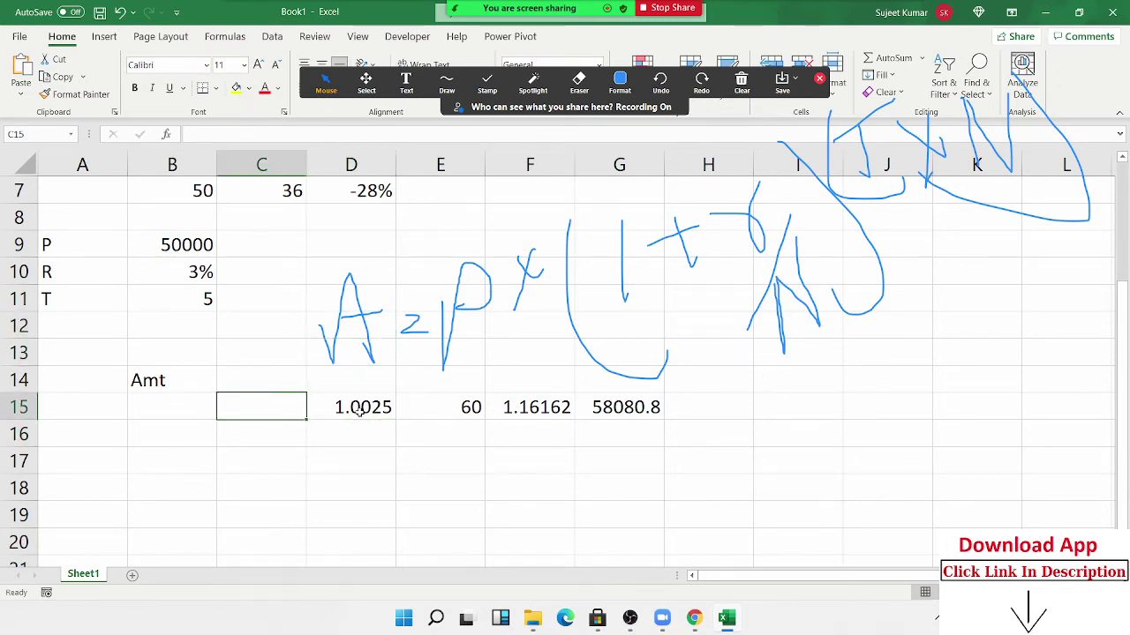
# Step: Review the D15 and E15 formulas, leaving both unchanged (E15 stays =B11*12)
pyautogui.press('Right')
pyautogui.press('F2')
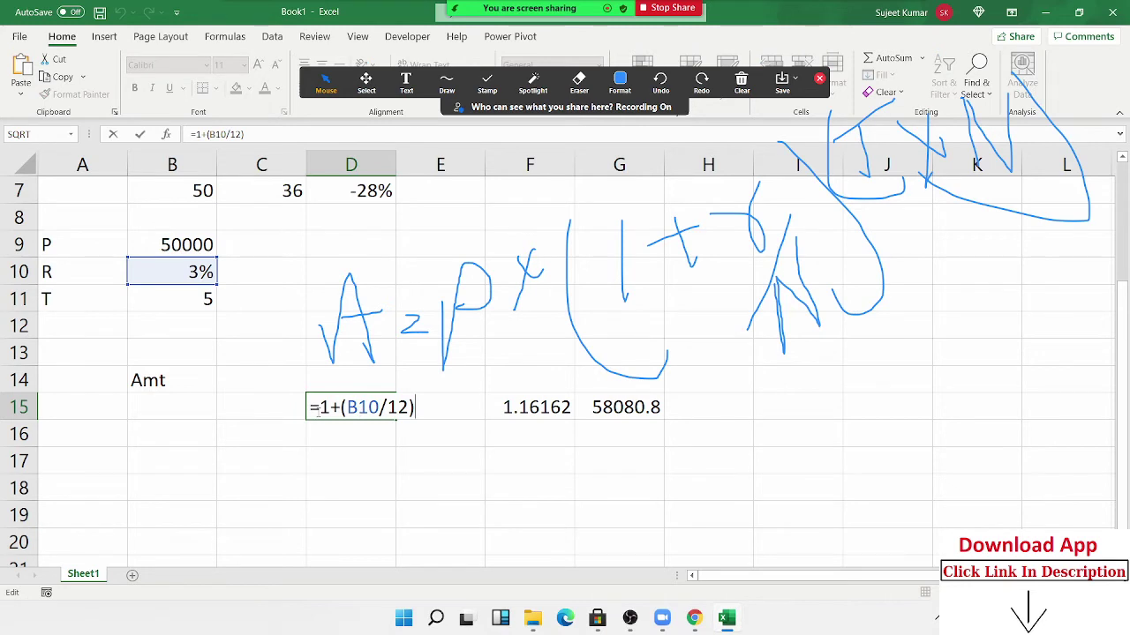
pyautogui.moveTo(318, 408); pyautogui.dragTo(433, 426)
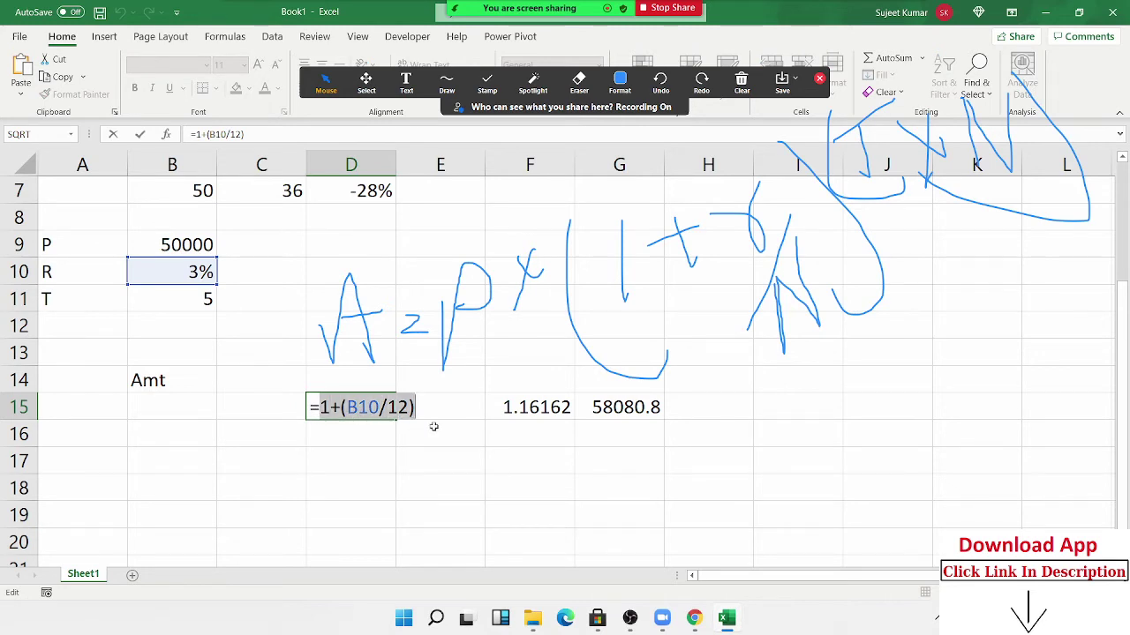
pyautogui.press('Return')
pyautogui.doubleClick(459, 407)
pyautogui.write('=B11*12')
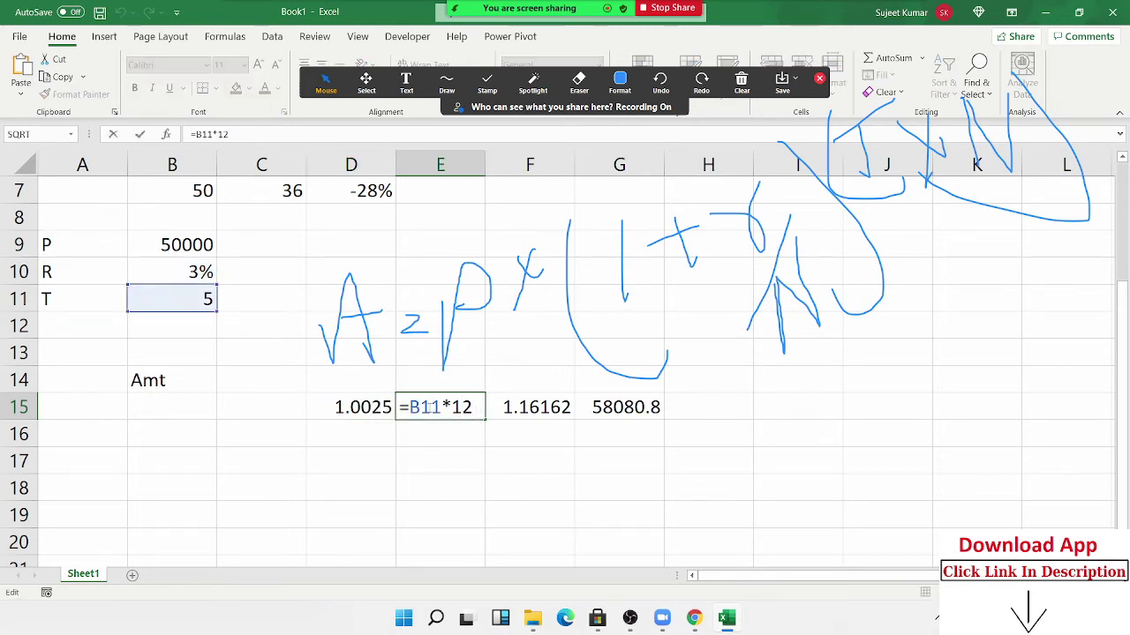
pyautogui.doubleClick(426, 407)
pyautogui.write('()')
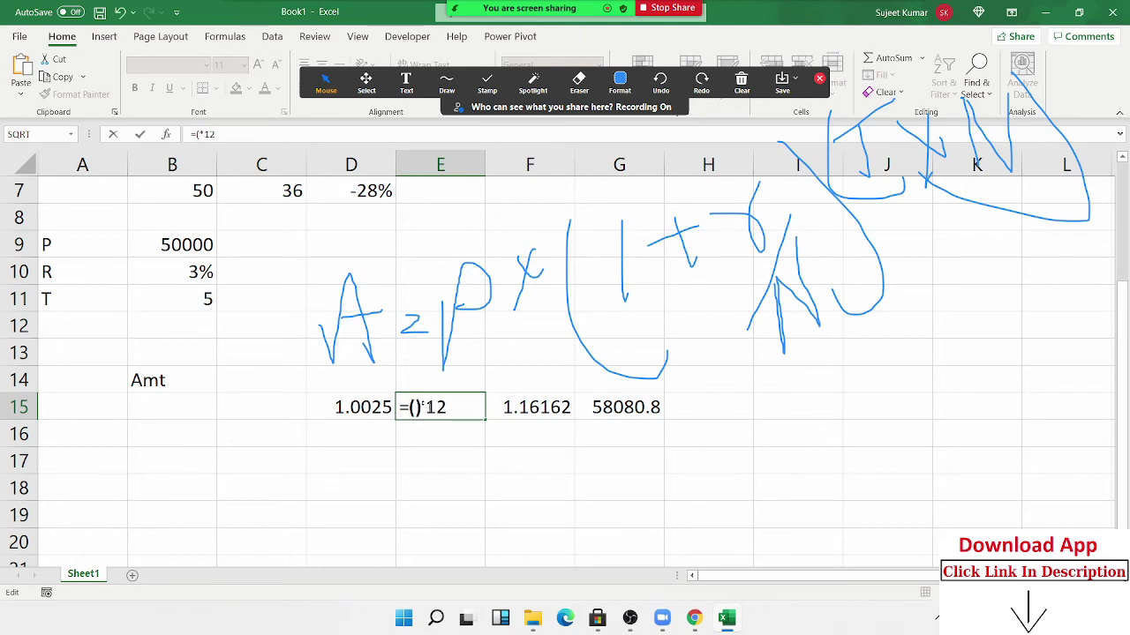
pyautogui.press('Left')
pyautogui.write('1+(B10/12)')
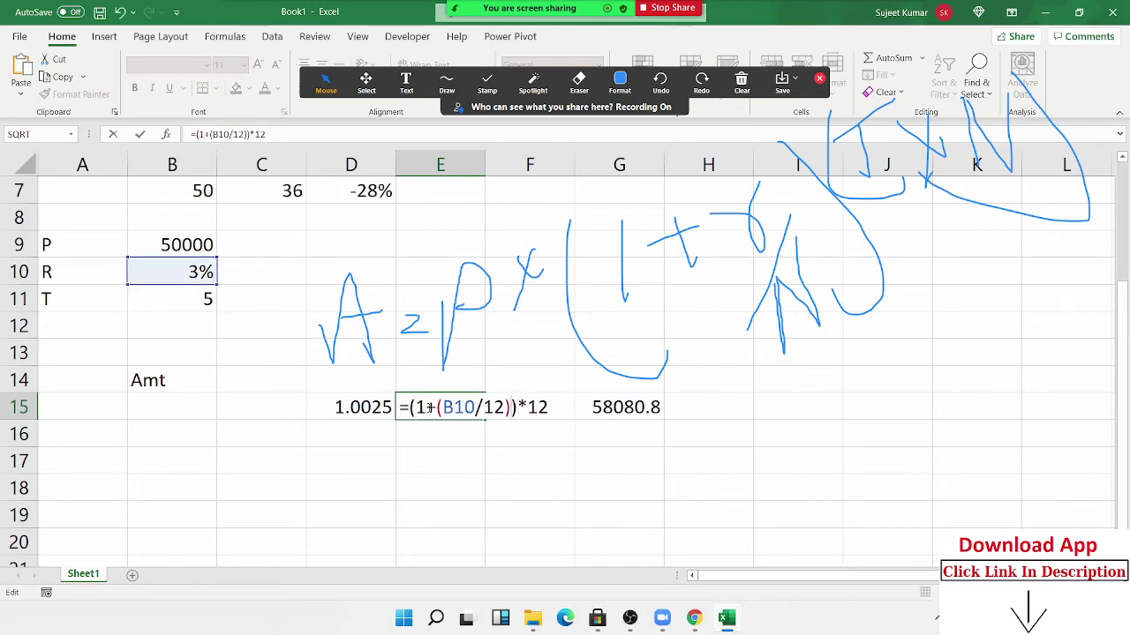
pyautogui.press('Escape')
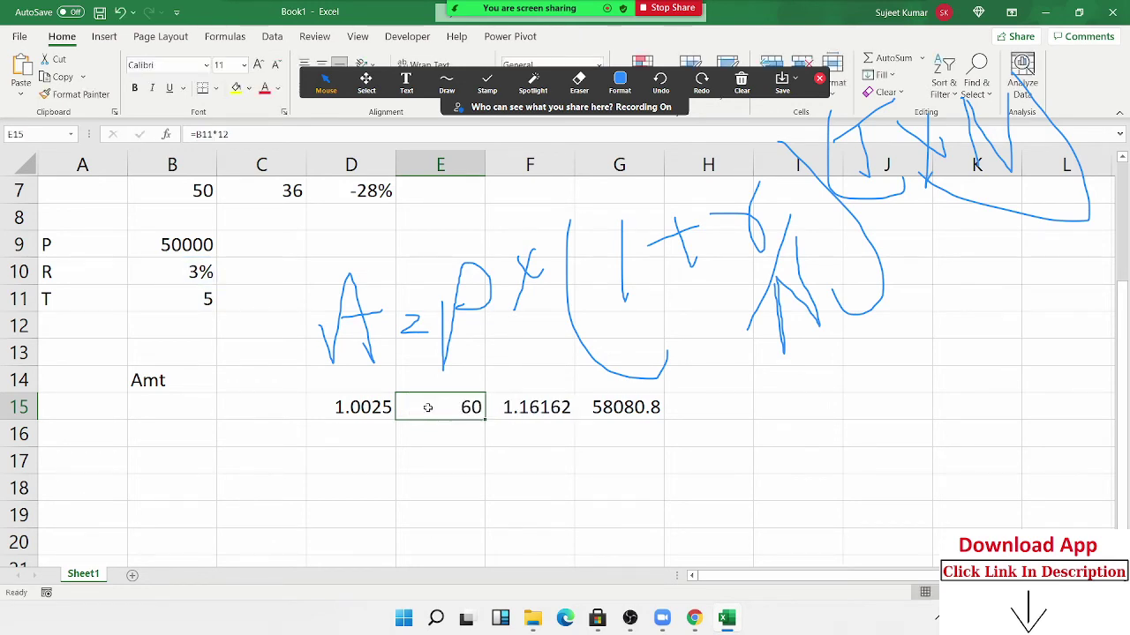
# Step: Replace the D15 reference in F15's formula with (1+(B10/12))
pyautogui.click(540, 409)
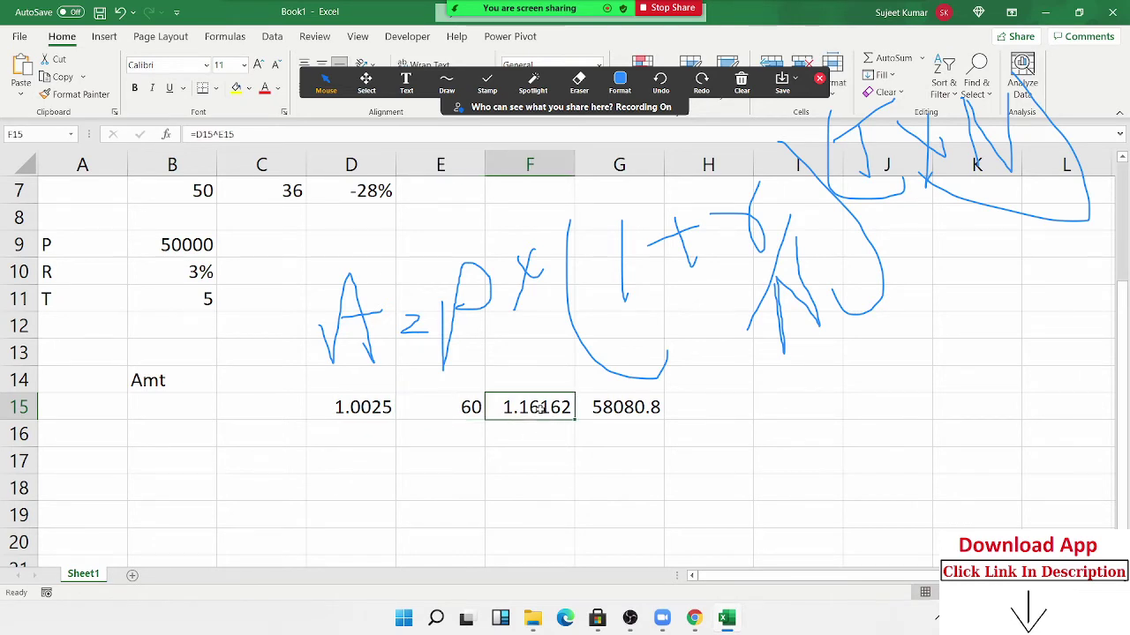
pyautogui.doubleClick(539, 408)
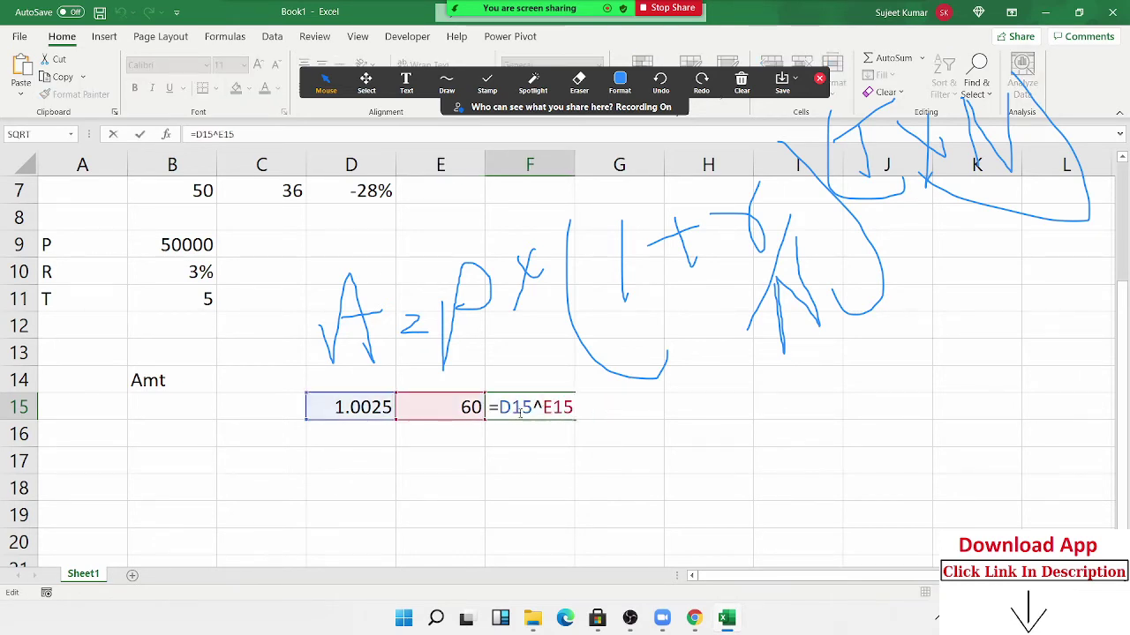
pyautogui.doubleClick(519, 409)
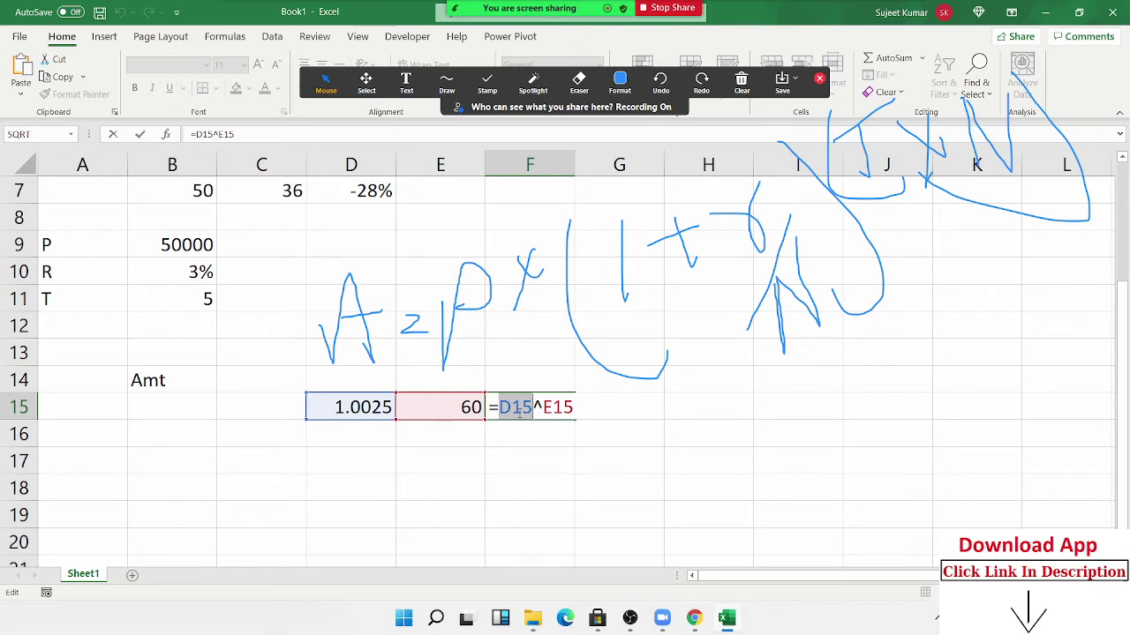
pyautogui.write('()')
pyautogui.press('Left')
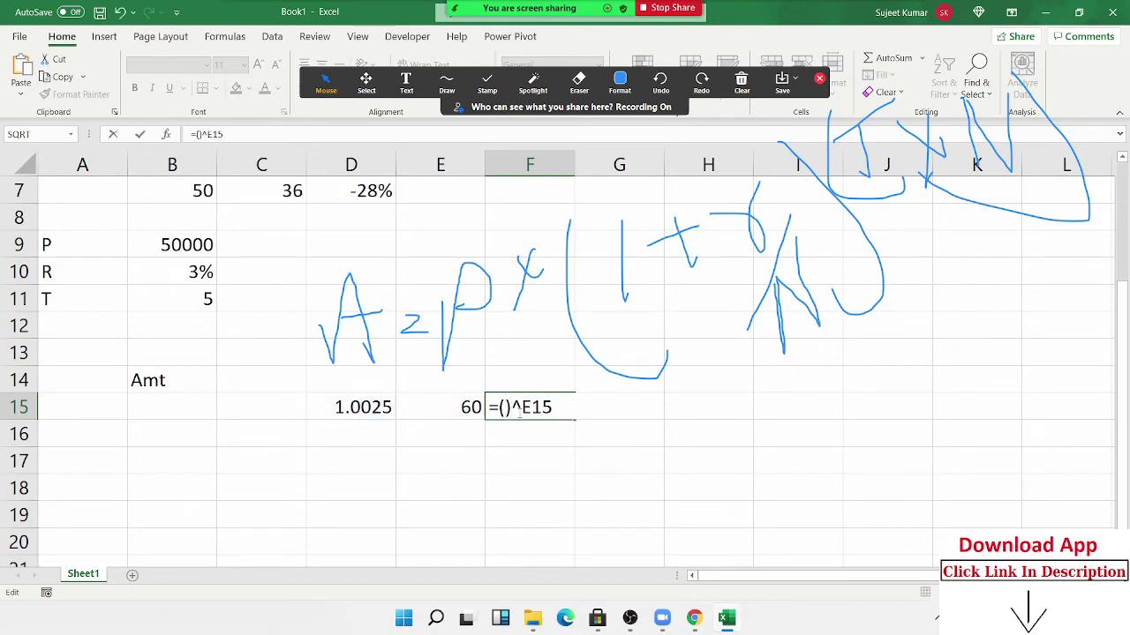
pyautogui.write('1+(B10/12)')
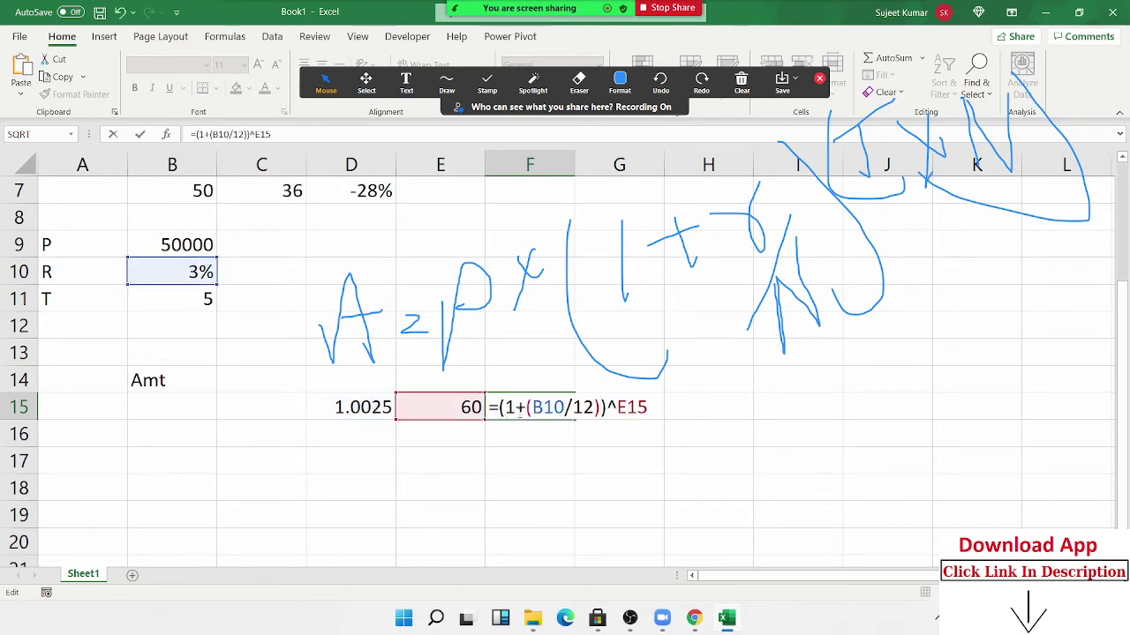
pyautogui.press('Return')
# Step: Replace F15's E15 exponent with (B11*12), making =(1+(B10/12))^(B11*12)
pyautogui.press('Up')
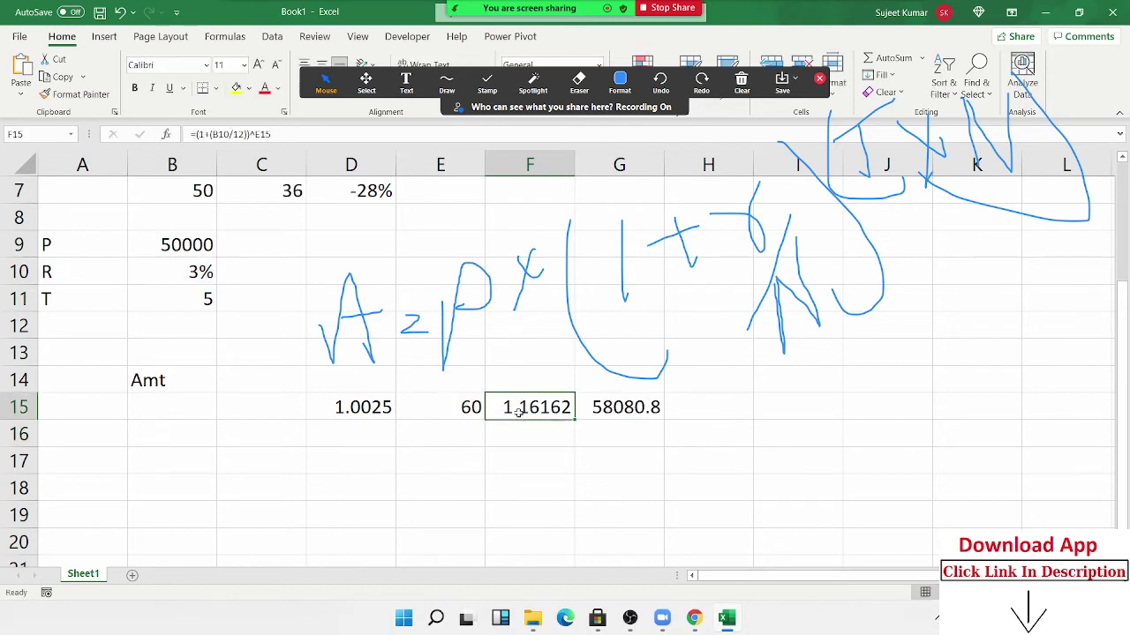
pyautogui.press('Left')
pyautogui.press('F2')
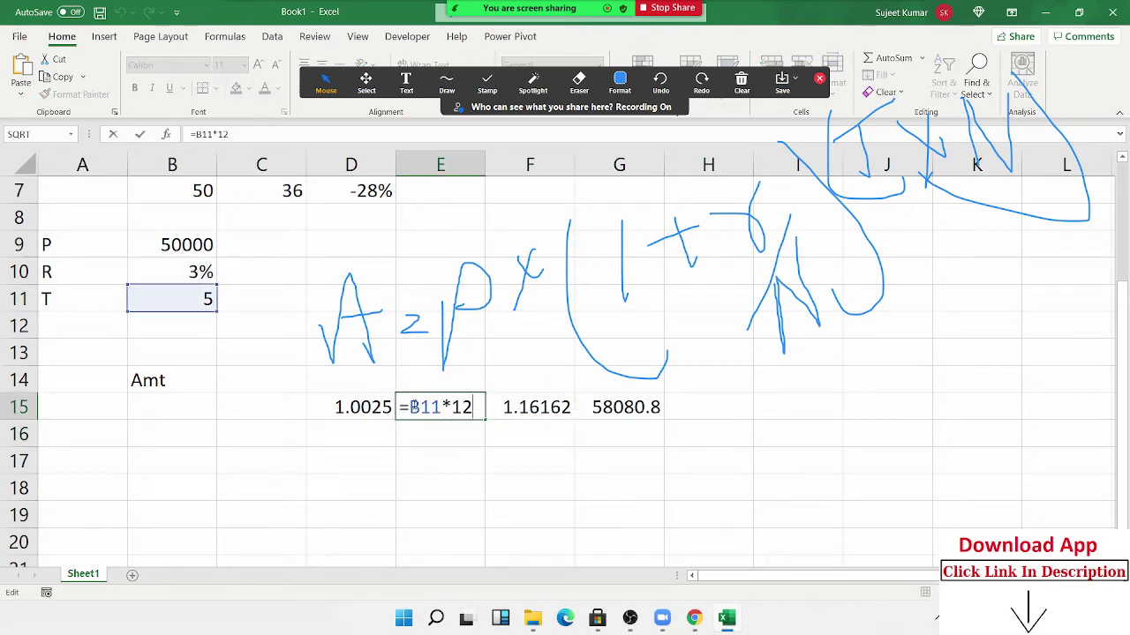
pyautogui.moveTo(408, 406); pyautogui.dragTo(472, 418)
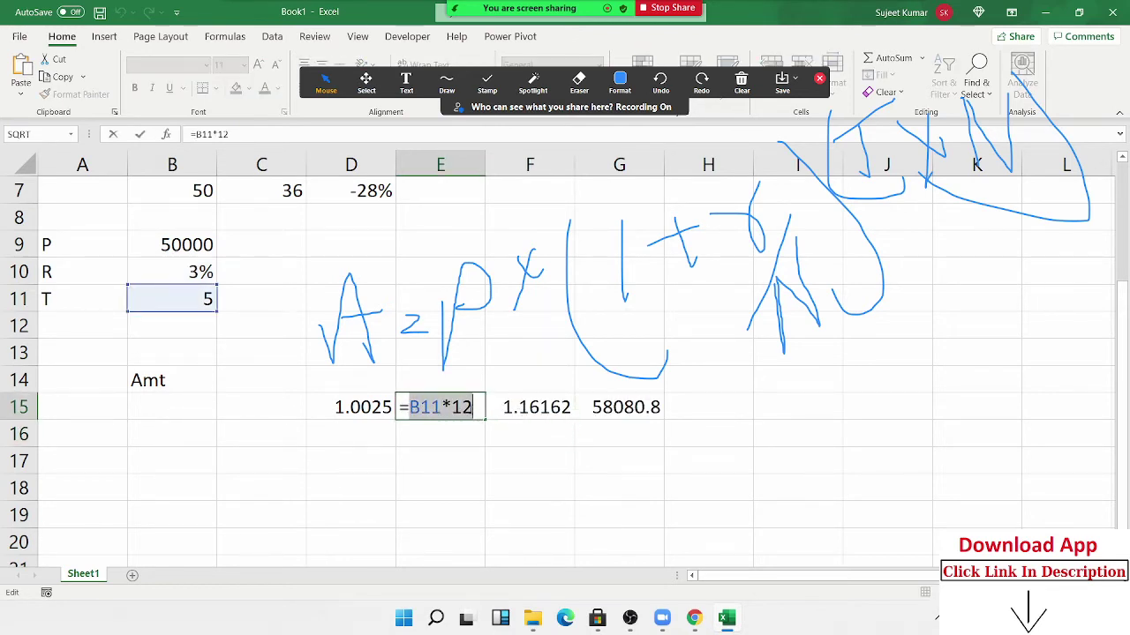
pyautogui.press('Escape')
pyautogui.doubleClick(511, 407)
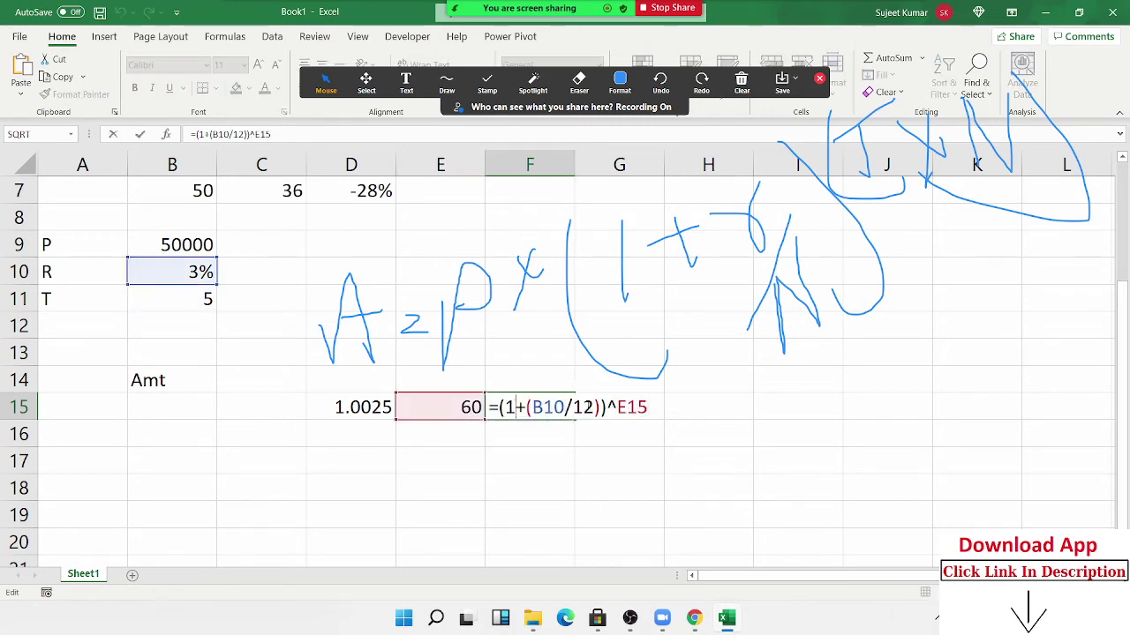
pyautogui.doubleClick(630, 407)
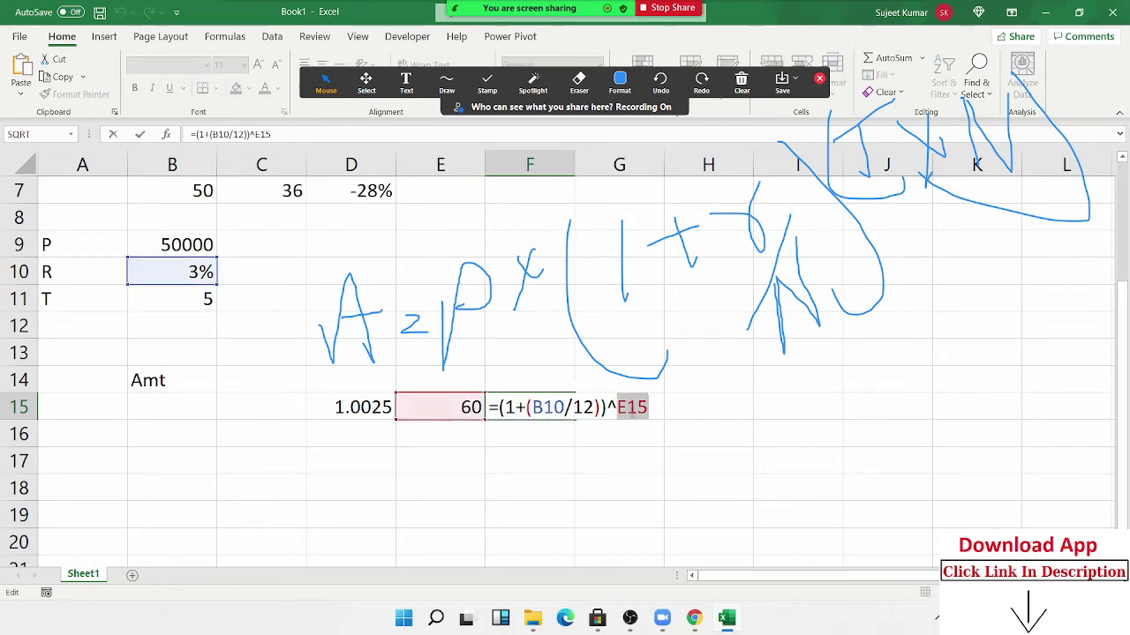
pyautogui.write('(B11*12)')
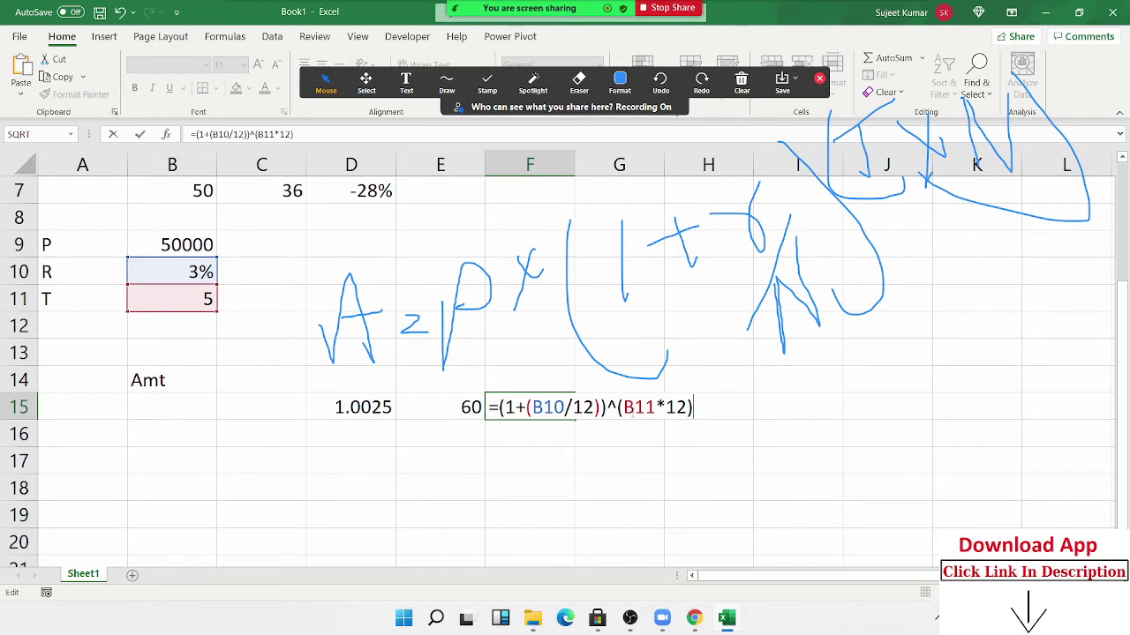
pyautogui.press('Return')
pyautogui.press('Up')
# Step: Clear the helper cells D15 and E15
pyautogui.press('Left')
pyautogui.press('Left')
pyautogui.hotkey('shift', 'Right')
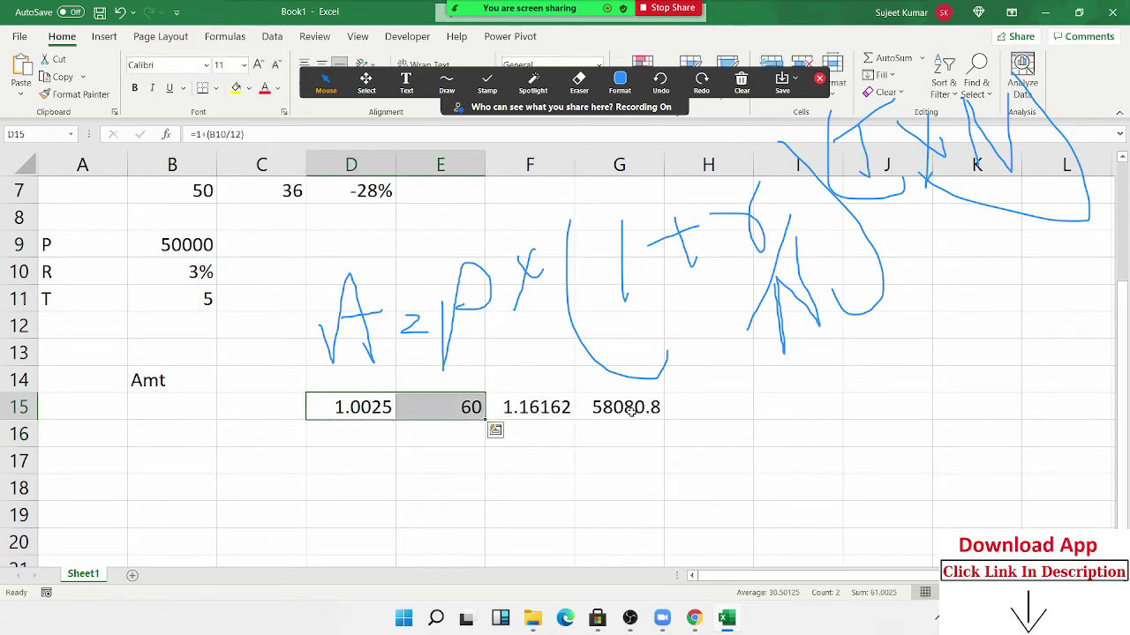
pyautogui.press('Delete')
pyautogui.press('Right')
pyautogui.press('Right')
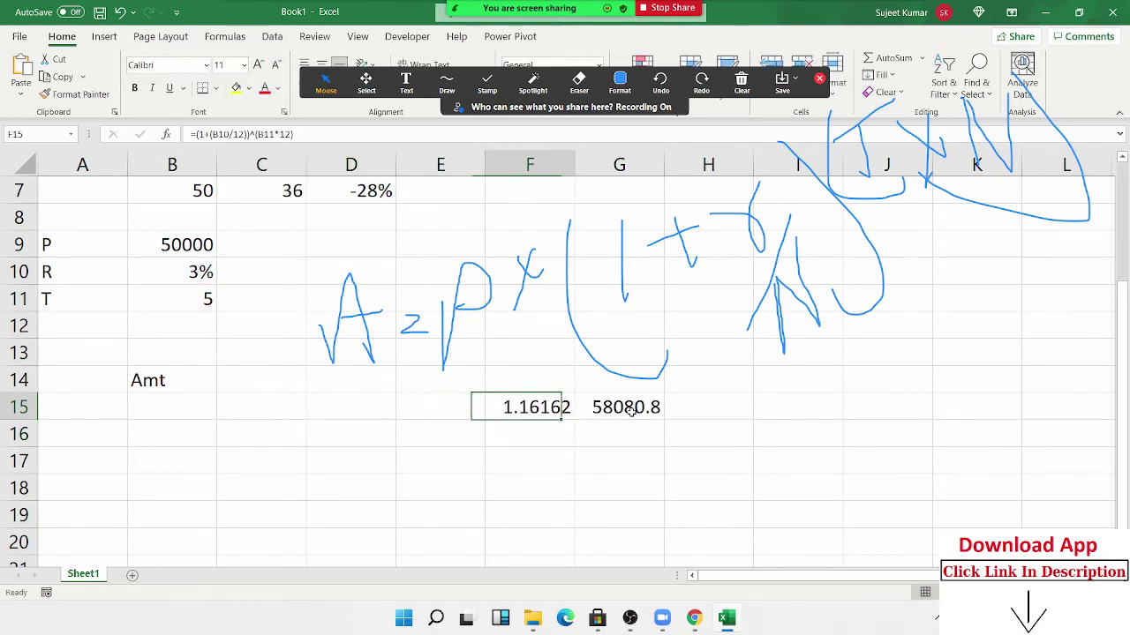
pyautogui.press('F2')
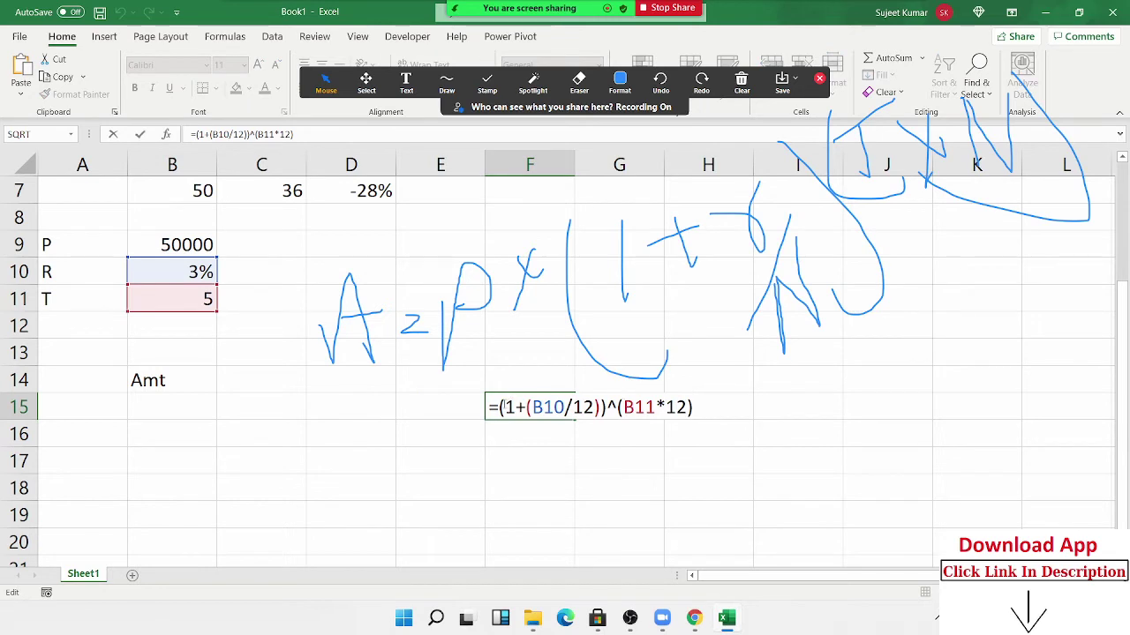
# Step: Substitute ((1+(B10/12))^(B11*12)) for F15 in G15's formula and delete F15's helper value
pyautogui.moveTo(498, 407); pyautogui.dragTo(737, 417)
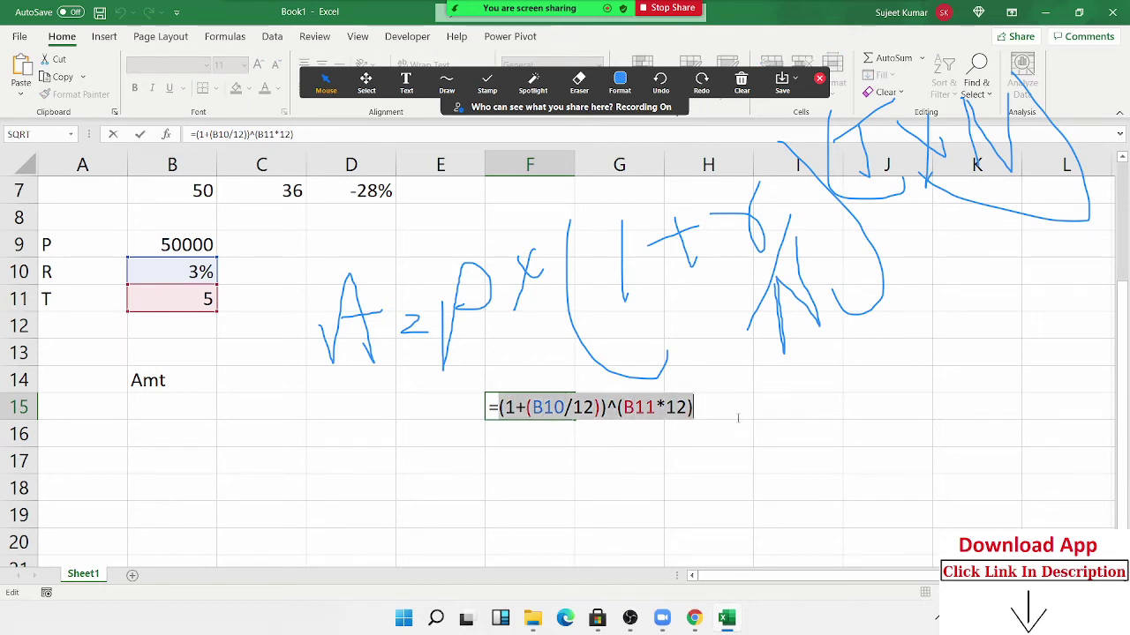
pyautogui.press('Return')
pyautogui.doubleClick(645, 407)
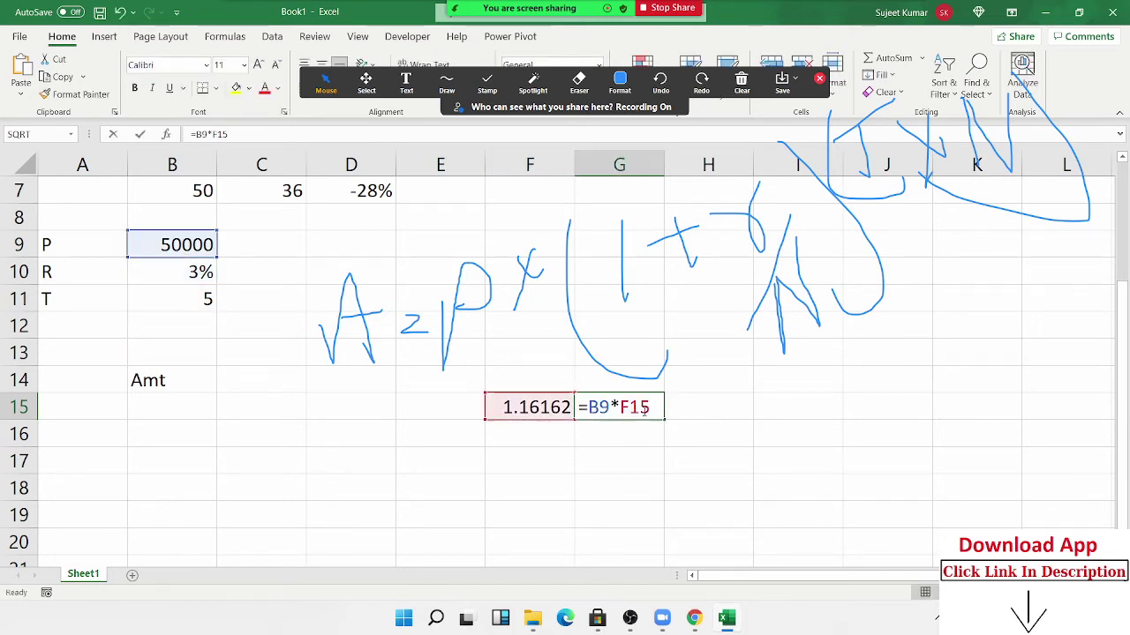
pyautogui.doubleClick(624, 407)
pyautogui.write('(')
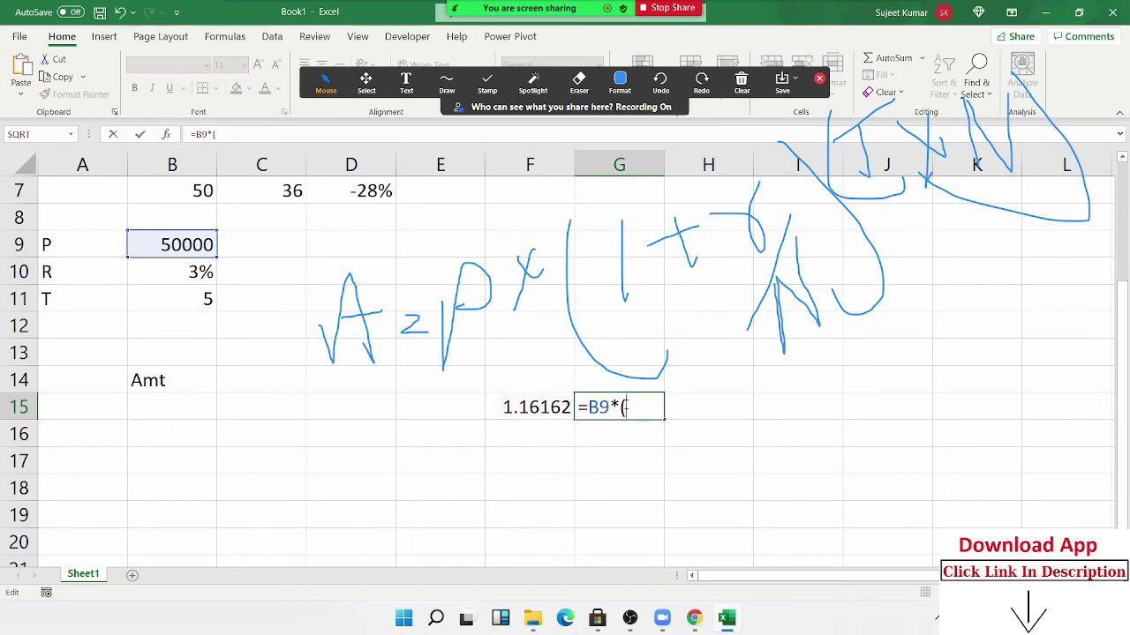
pyautogui.write(')')
pyautogui.write('(1+(B10/12))^(B11*12)')
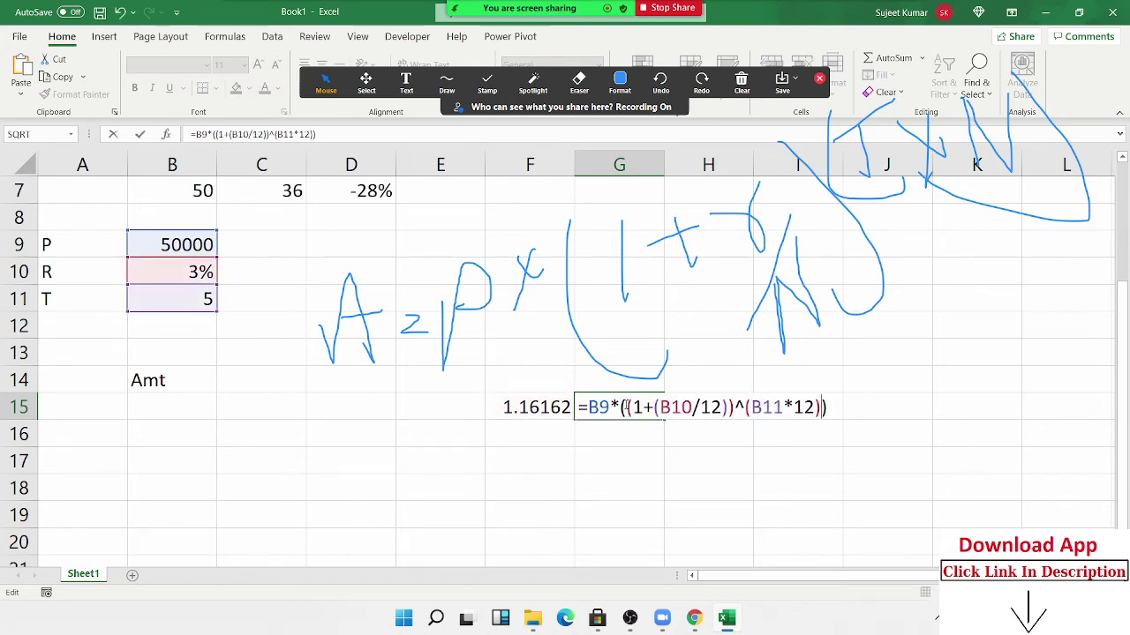
pyautogui.press('Return')
pyautogui.click(624, 406)
pyautogui.press('Left')
pyautogui.press('Delete')
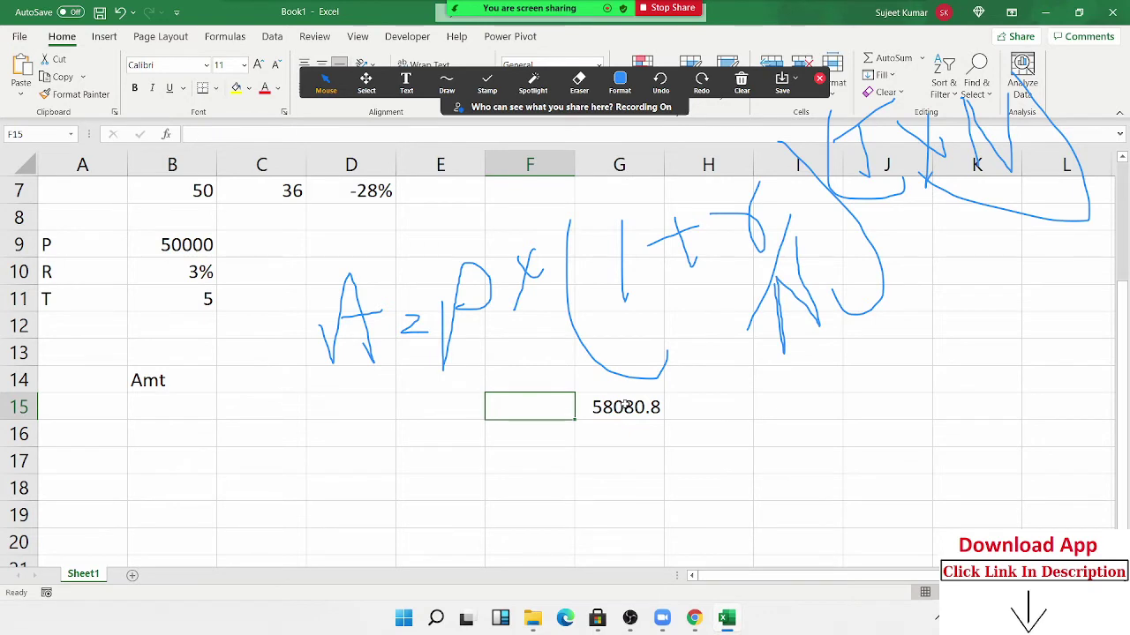
pyautogui.press('Right')
# Step: Paste the combined formula =B9*((1+(B10/12))^(B11*12)) into C14 beside Amt
pyautogui.hotkey('ctrl', 'c')
pyautogui.press('Left')
pyautogui.press('Left')
pyautogui.press('Left')
pyautogui.press('Left')
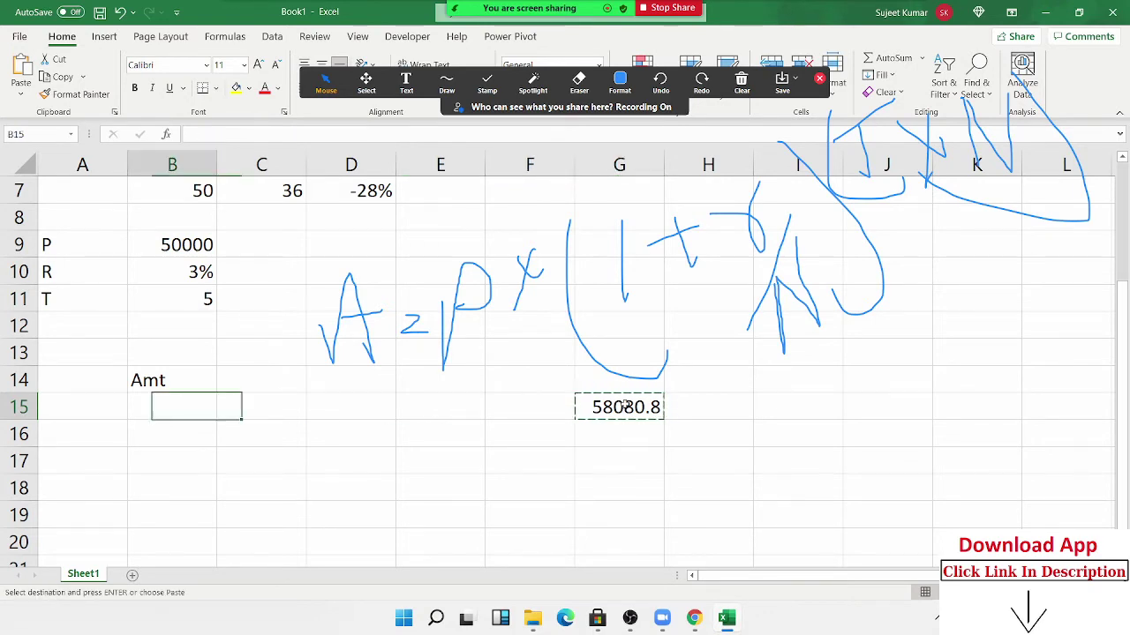
pyautogui.press('Up')
pyautogui.press('Right')
pyautogui.hotkey('ctrl', 'v')
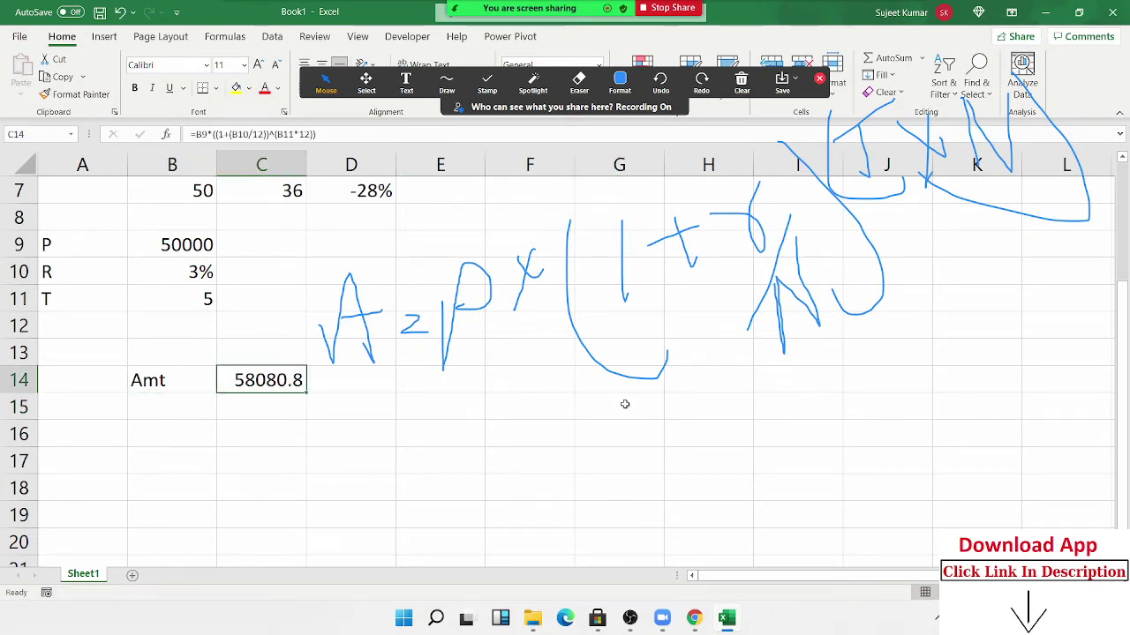
pyautogui.press('F2')
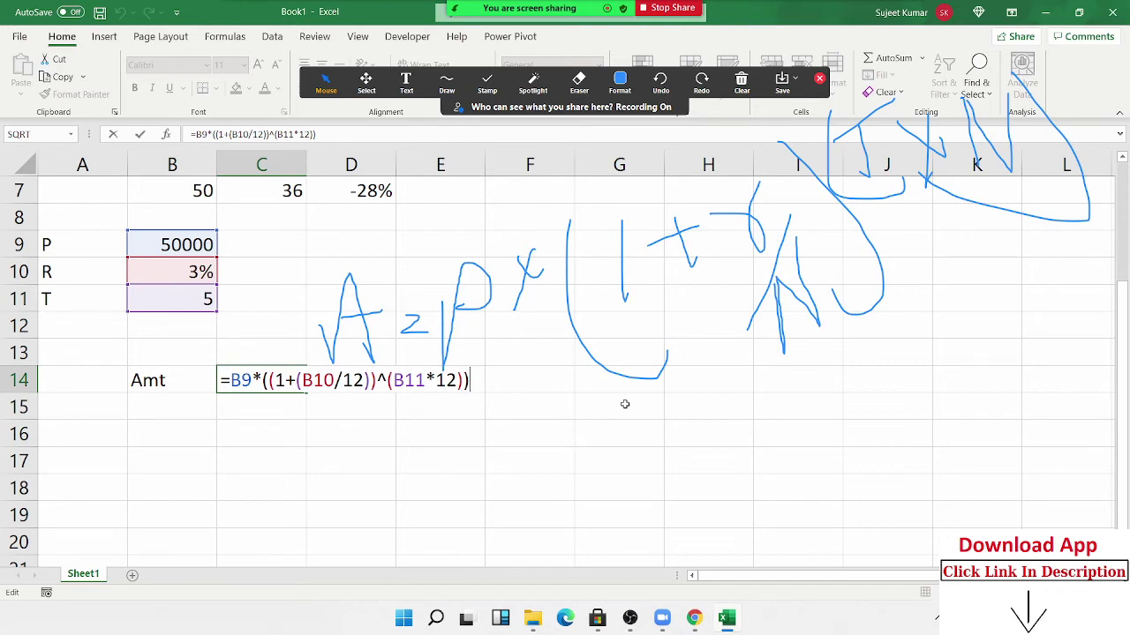
pyautogui.hotkey('ctrl', 'Return')
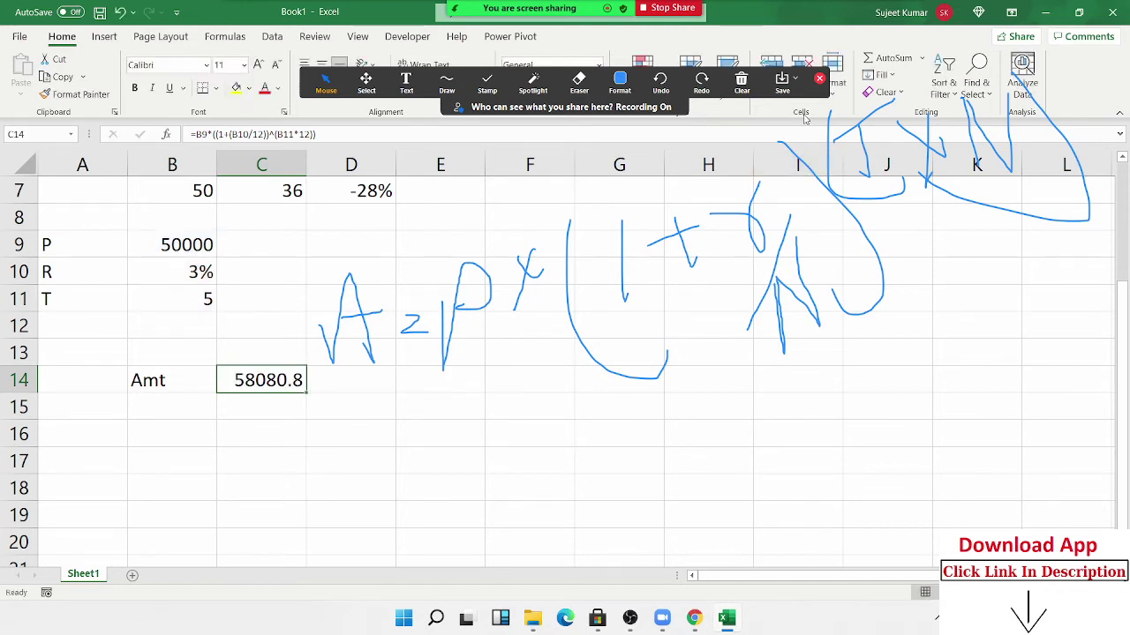
# Step: Clear the Zoom annotations and enter the label MRP in A16
pyautogui.click(741, 81)
pyautogui.click(105, 438)
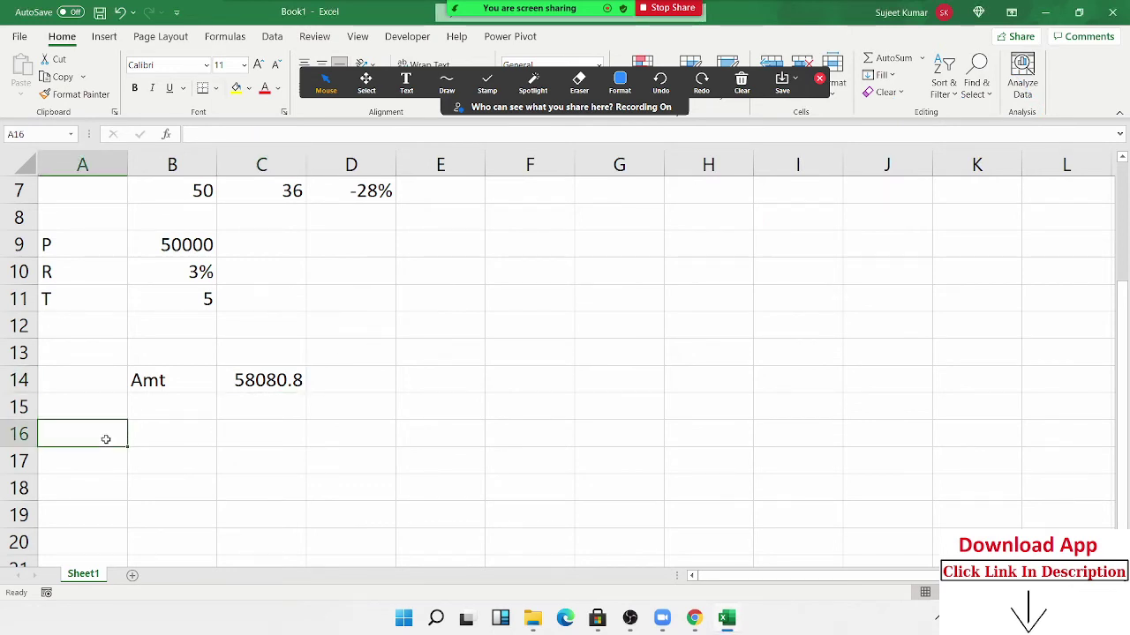
pyautogui.write('MRE')
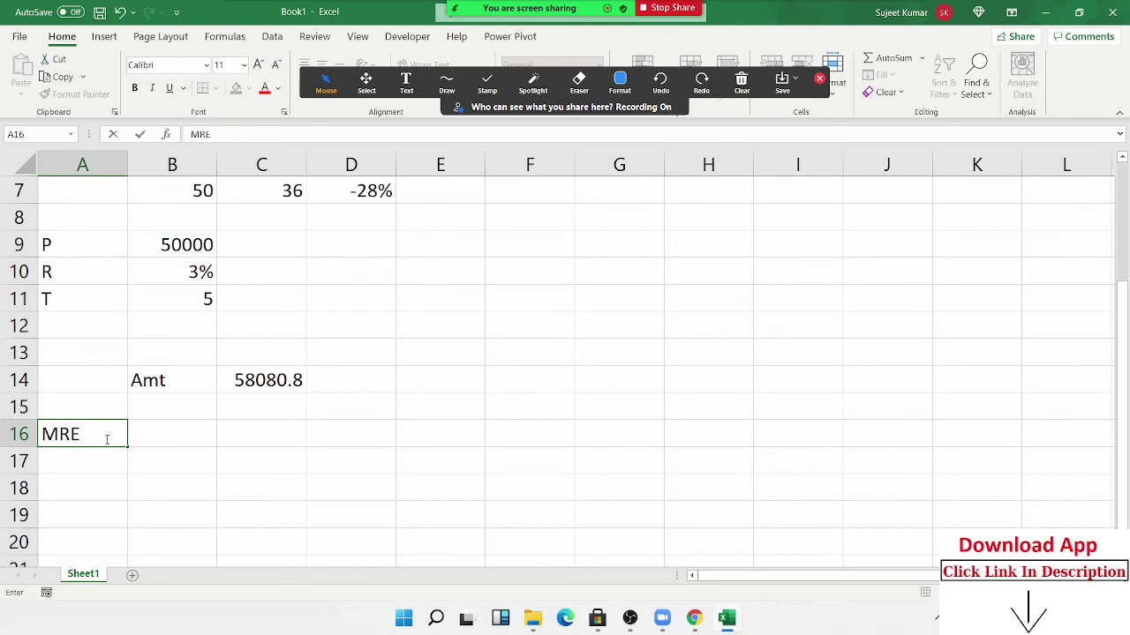
pyautogui.press('BackSpace')
pyautogui.write('P')
pyautogui.press('Return')
# Step: Put a ? placeholder in B16 next to MRP
pyautogui.press('Right')
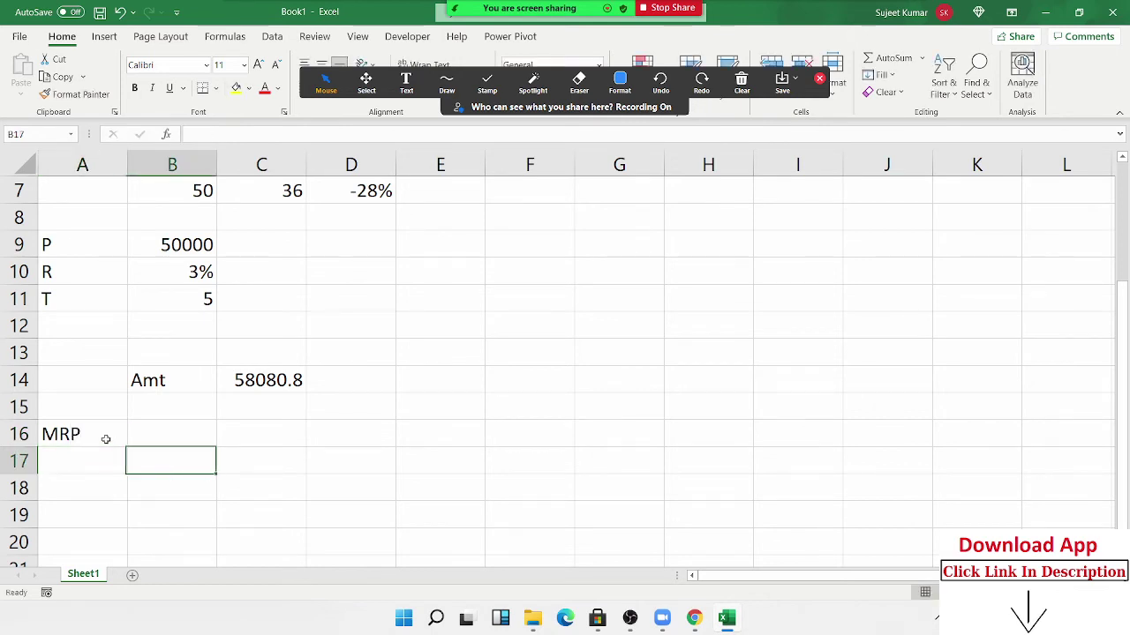
pyautogui.press('Left')
pyautogui.press('Up')
pyautogui.press('Right')
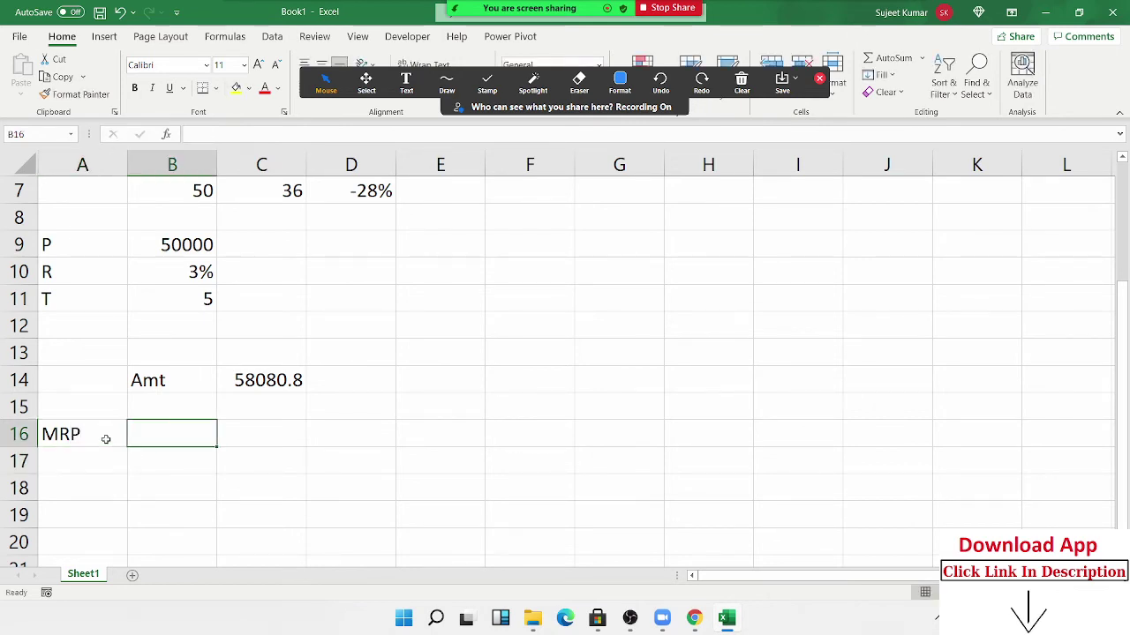
pyautogui.write('?')
pyautogui.press('Return')
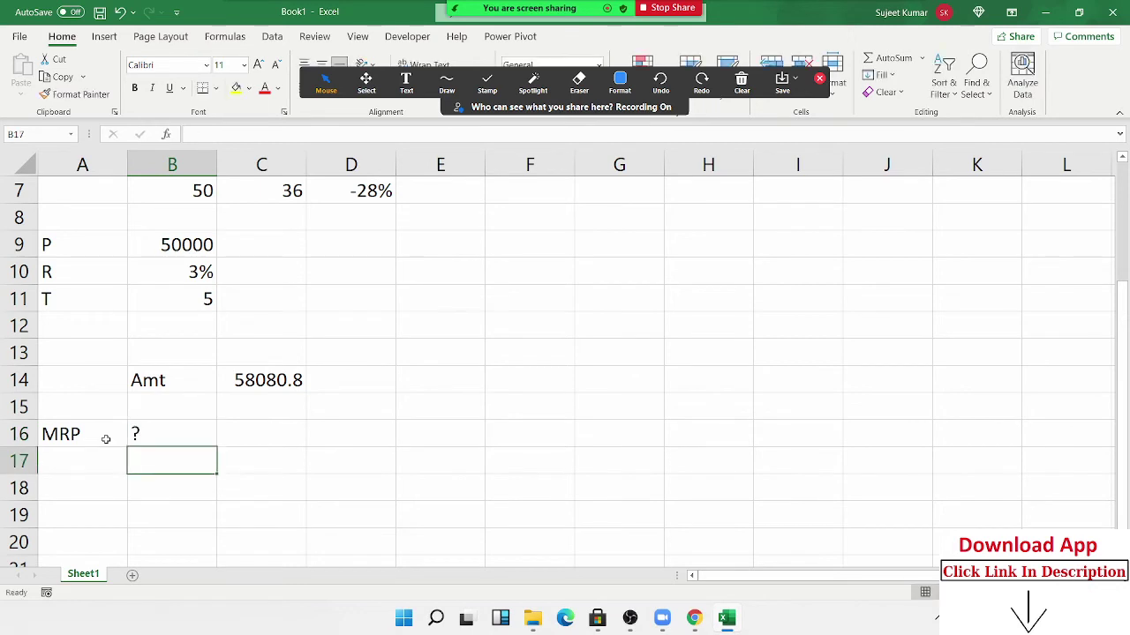
# Step: Enter the label Cost in A17 and the value 52 in B17
pyautogui.press('Left')
pyautogui.write('Co')
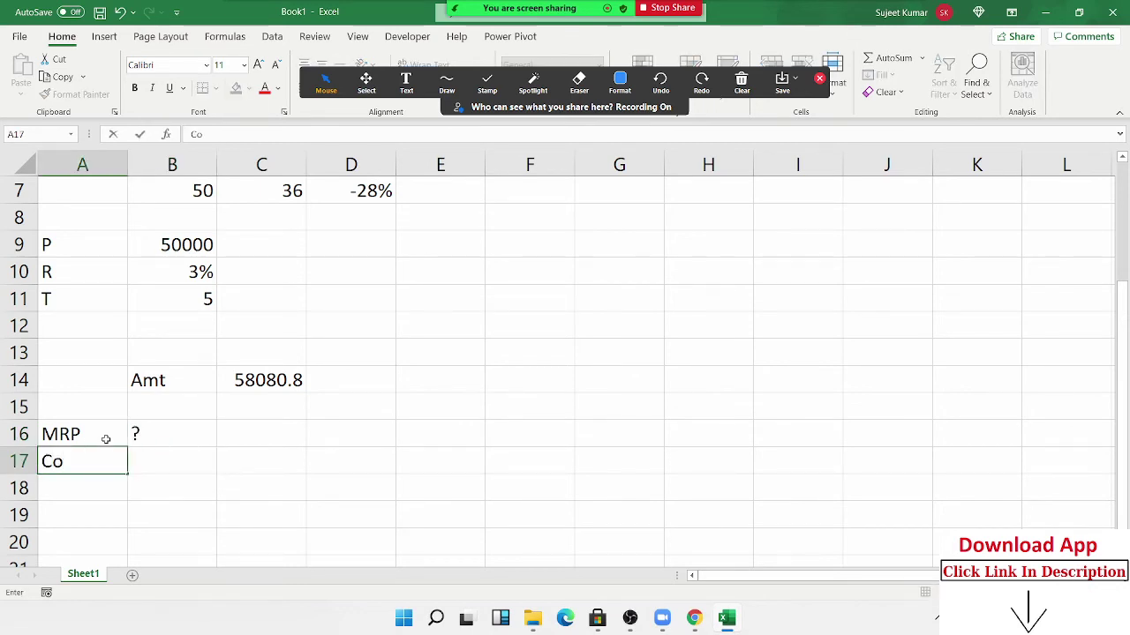
pyautogui.write('st')
pyautogui.press('Return')
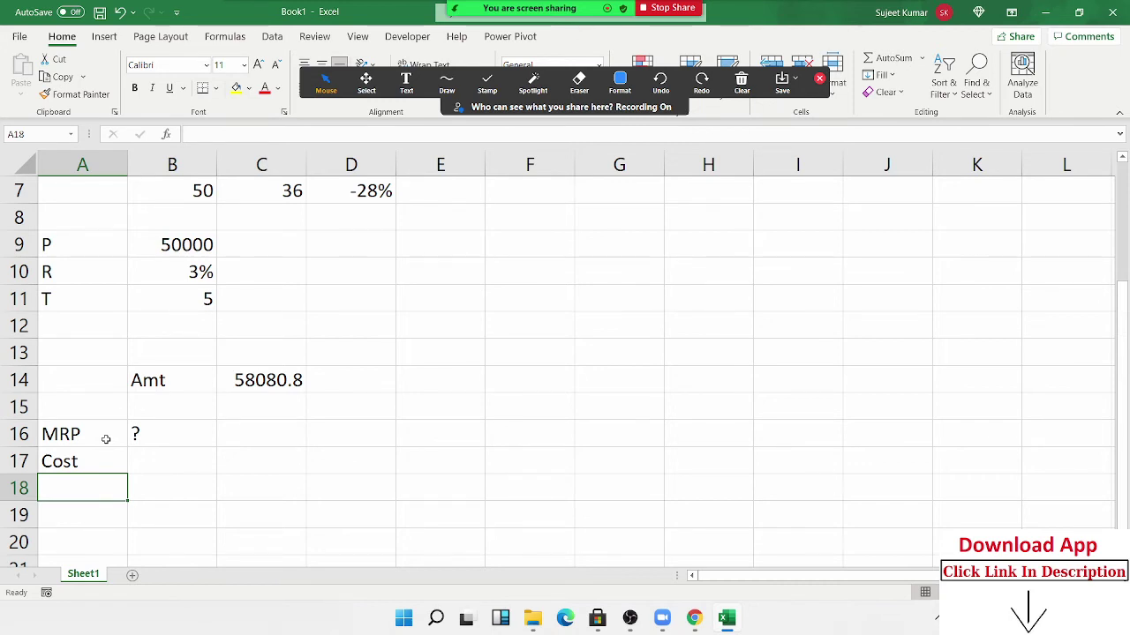
pyautogui.press('Up')
pyautogui.press('Right')
pyautogui.write('52')
pyautogui.press('Return')
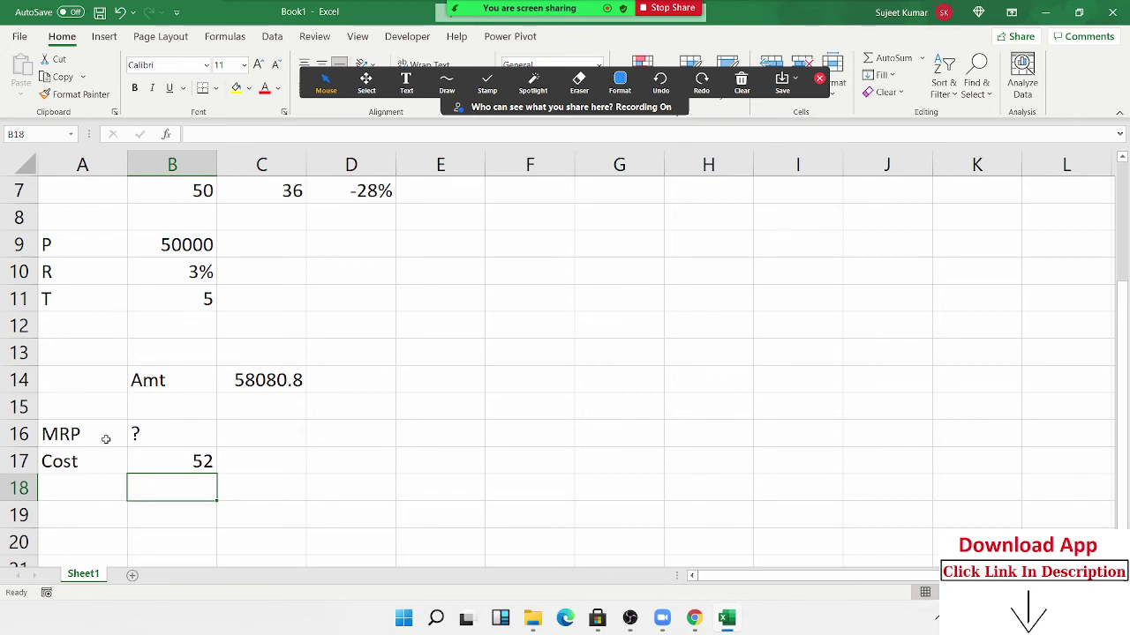
# Step: Enter =B17*5% in C18 to get the 2.6 markup on the cost
pyautogui.press('Right')
pyautogui.press('Right')
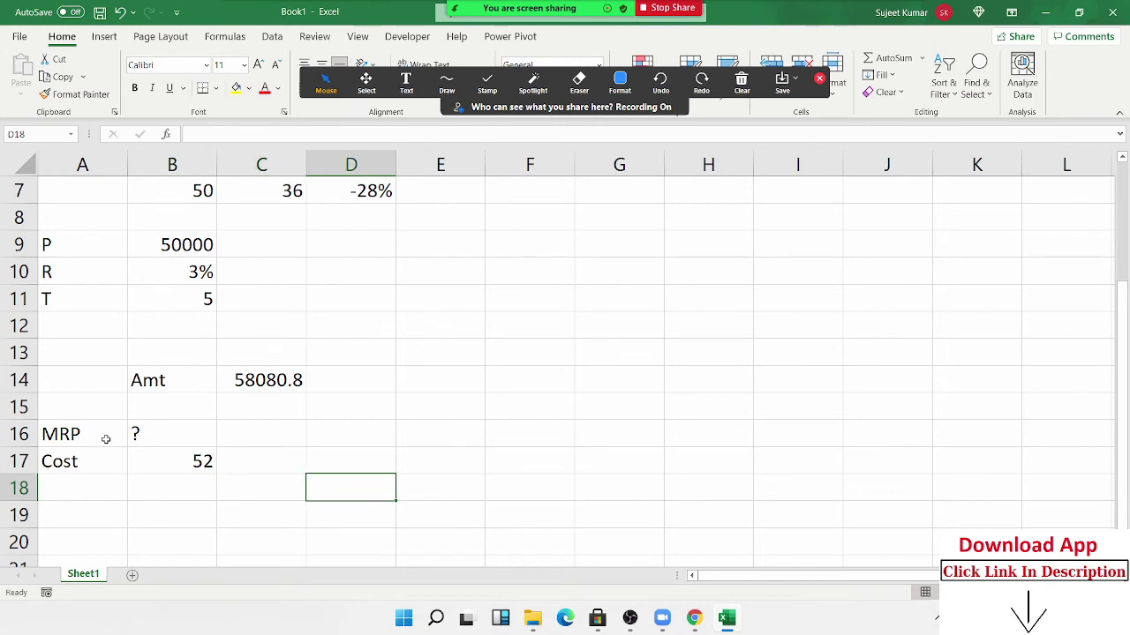
pyautogui.write('=')
pyautogui.press('BackSpace')
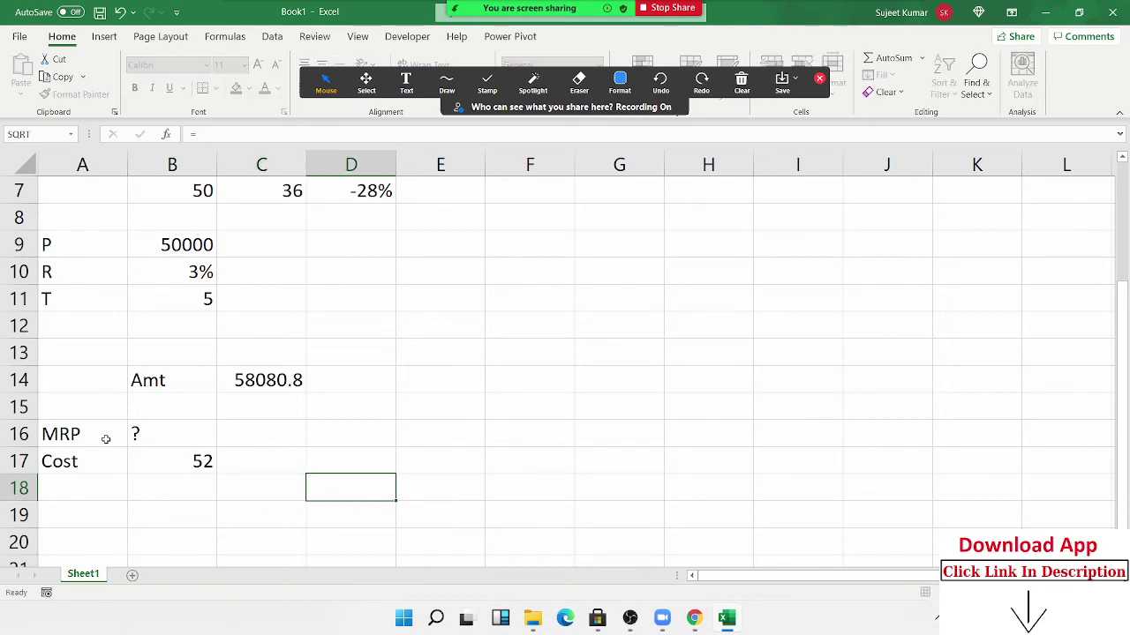
pyautogui.press('Left')
pyautogui.write('=')
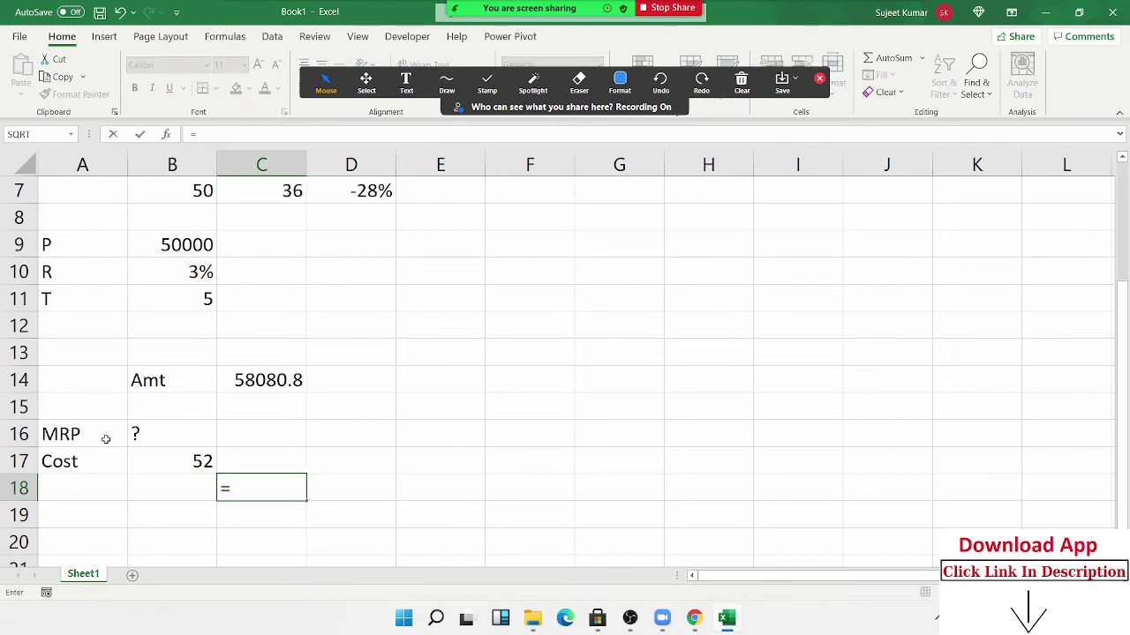
pyautogui.press('Up')
pyautogui.press('Left')
pyautogui.write('*')
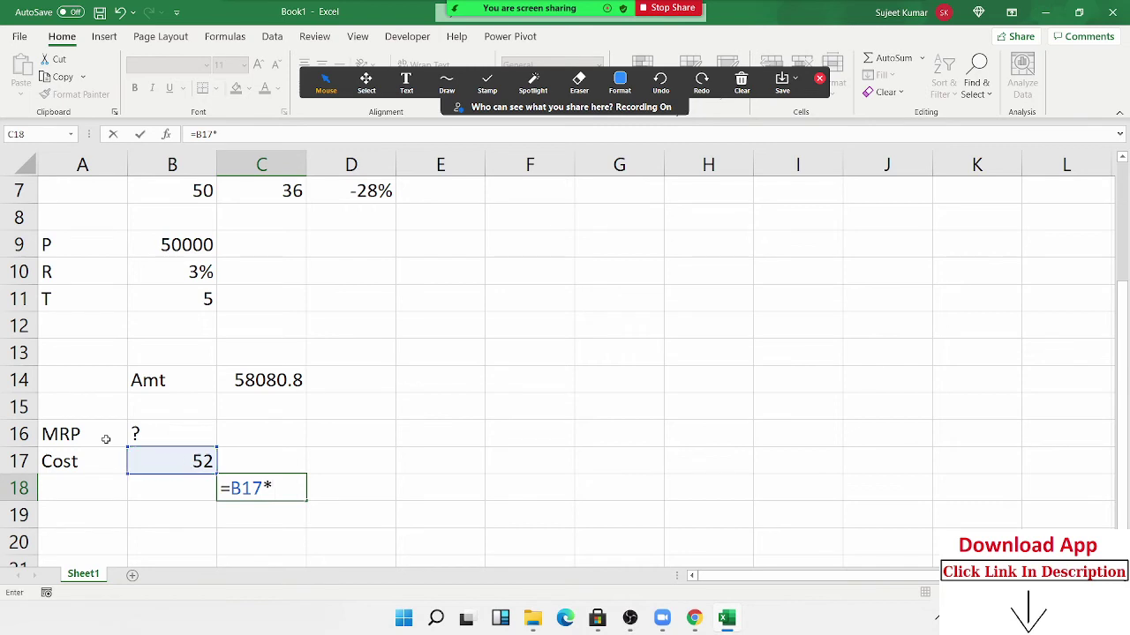
pyautogui.write('50')
pyautogui.press('BackSpace')
pyautogui.write('%')
pyautogui.press('Return')
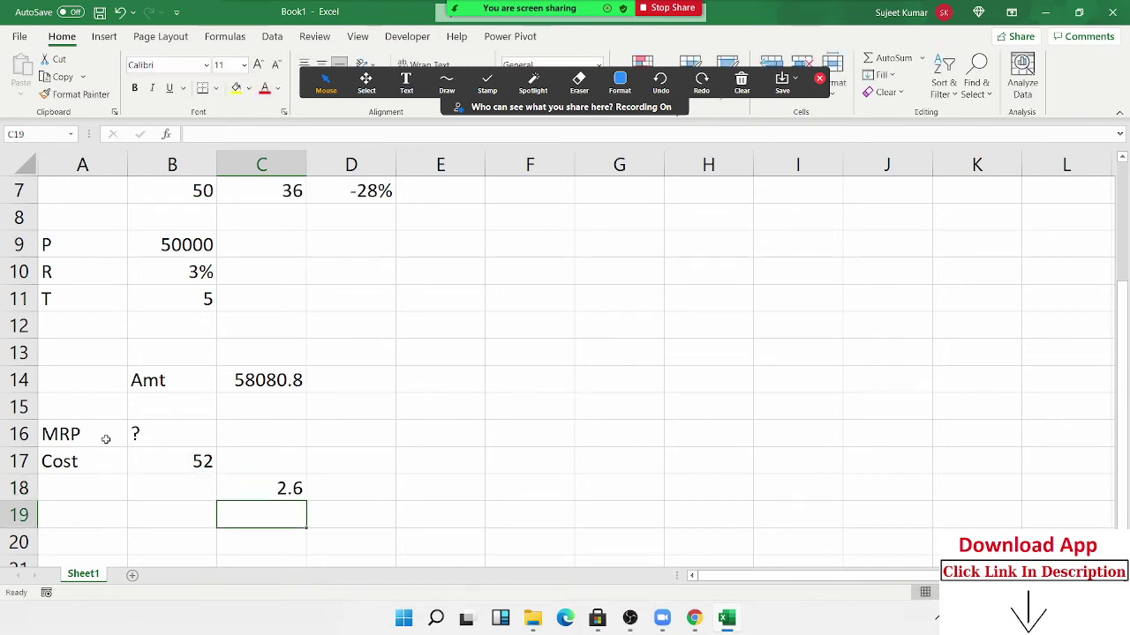
# Step: Make C19 the cost plus markup, =B17+C18, giving 54.6
pyautogui.write('=')
pyautogui.press('Up')
pyautogui.press('Up')
pyautogui.press('Left')
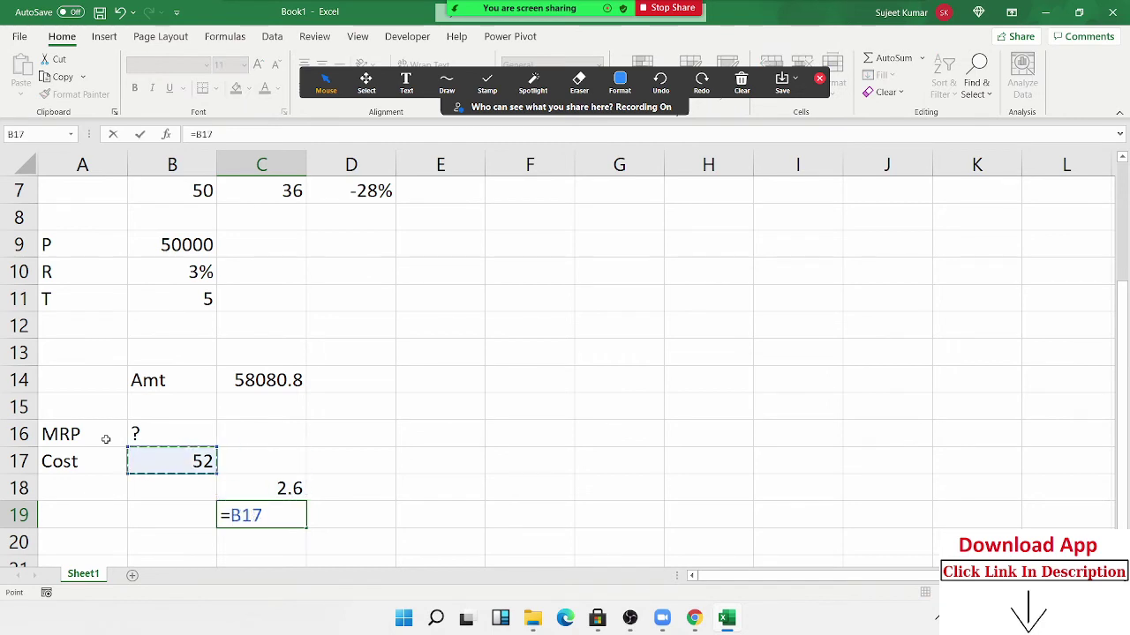
pyautogui.write('+')
pyautogui.press('Up')
pyautogui.press('Return')
pyautogui.press('Up')
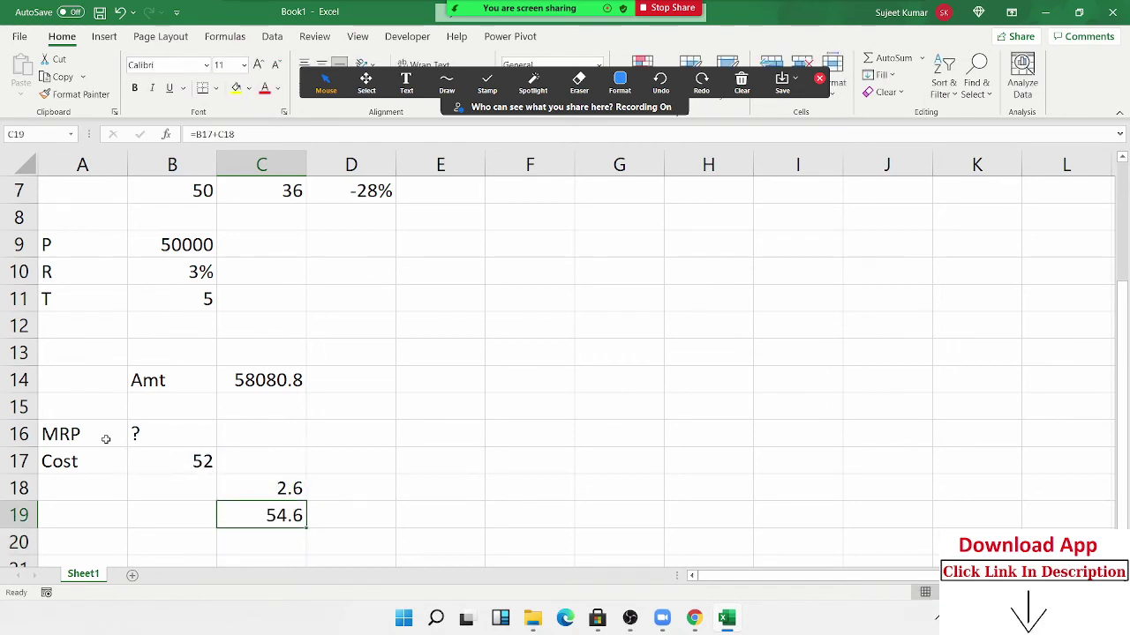
pyautogui.press('Up')
# Step: Enter =C19*10% in D18 for the 5.46 markup
pyautogui.press('Right')
pyautogui.write('\\')
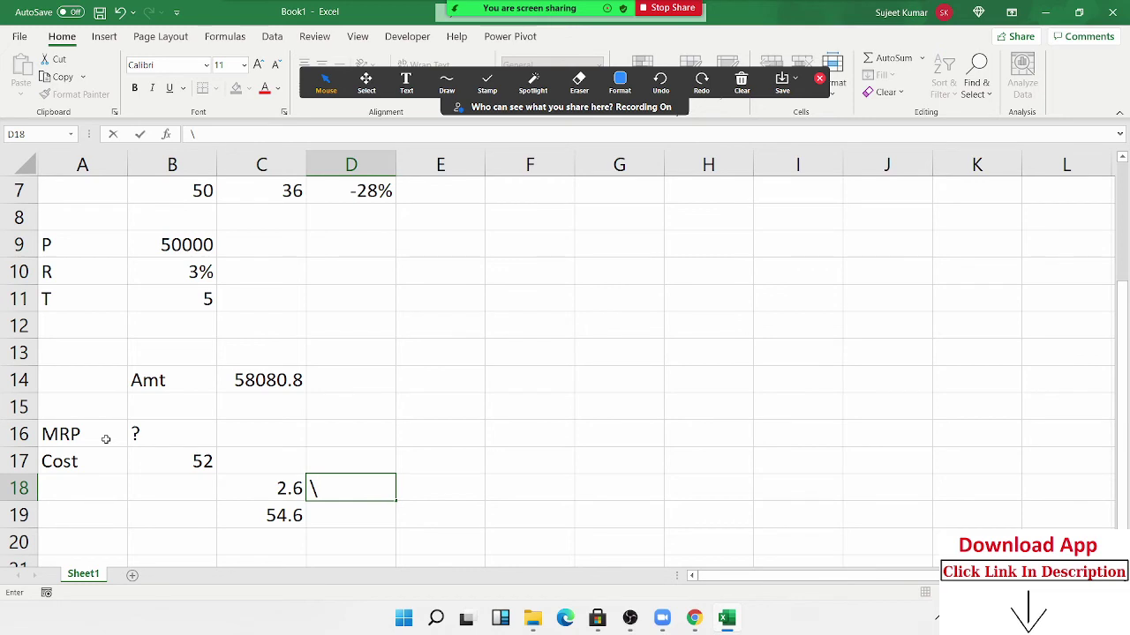
pyautogui.press('BackSpace')
pyautogui.write('=')
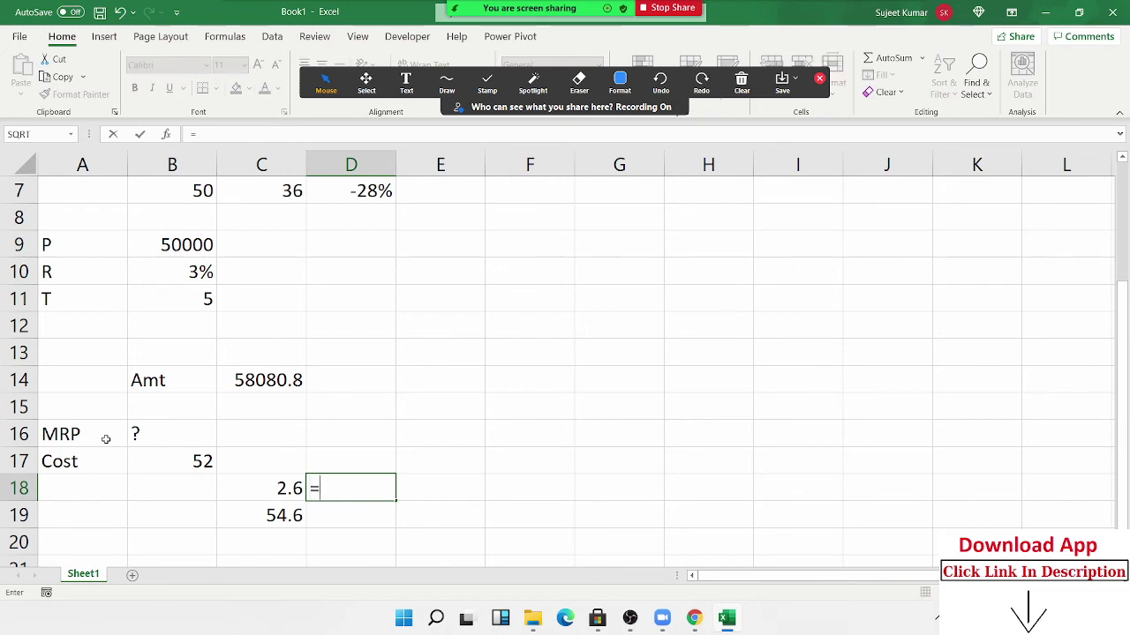
pyautogui.press('Down')
pyautogui.press('Left')
pyautogui.write('*')
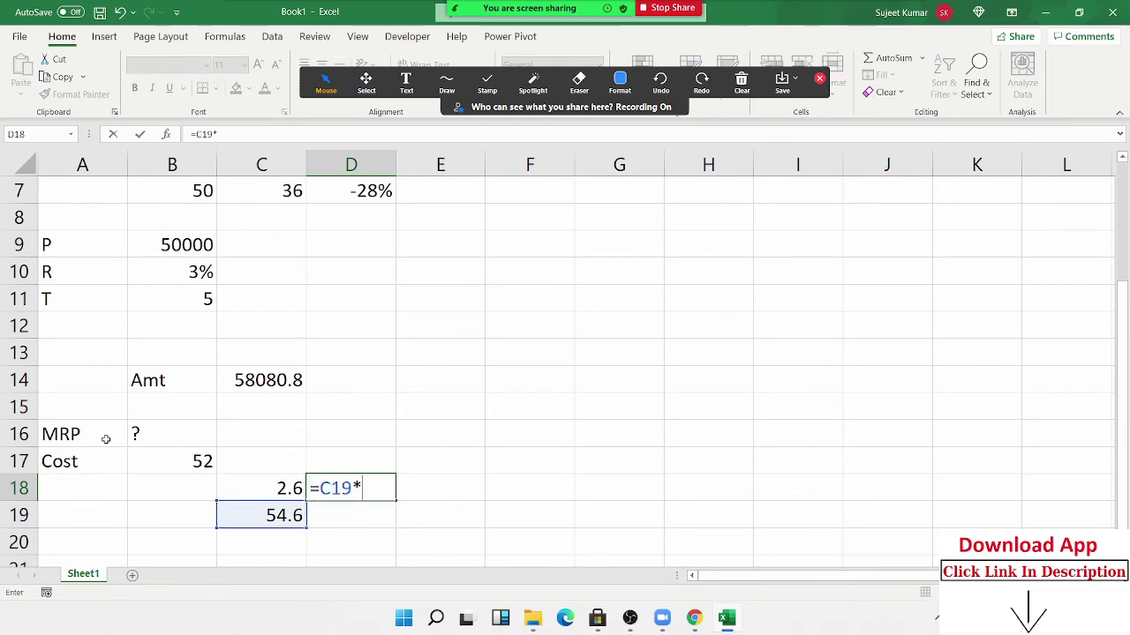
pyautogui.write('10')
pyautogui.write('%')
pyautogui.press('Return')
# Step: Total D19 as =C19+D18, giving 60.06
pyautogui.write('=')
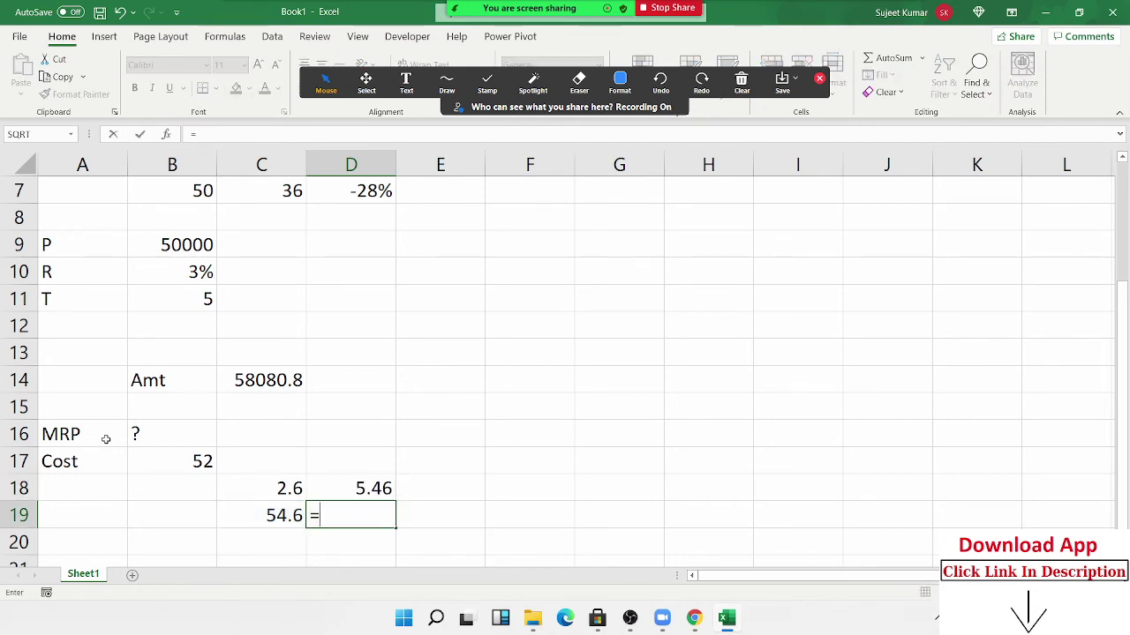
pyautogui.press('Left')
pyautogui.write('+')
pyautogui.press('Up')
pyautogui.press('Return')
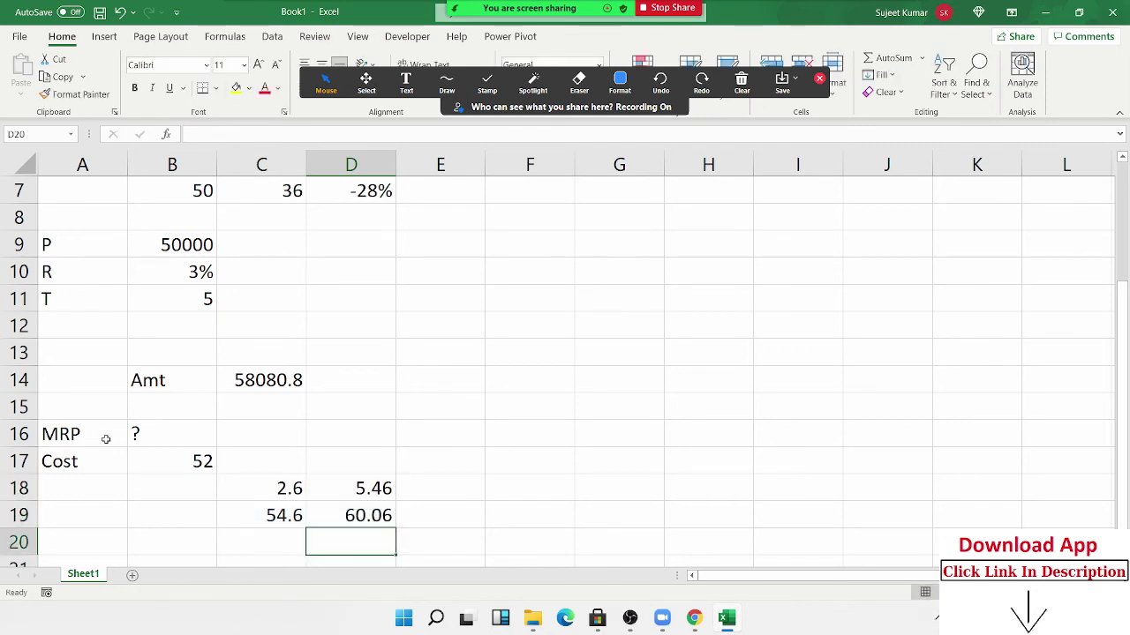
pyautogui.press('Up')
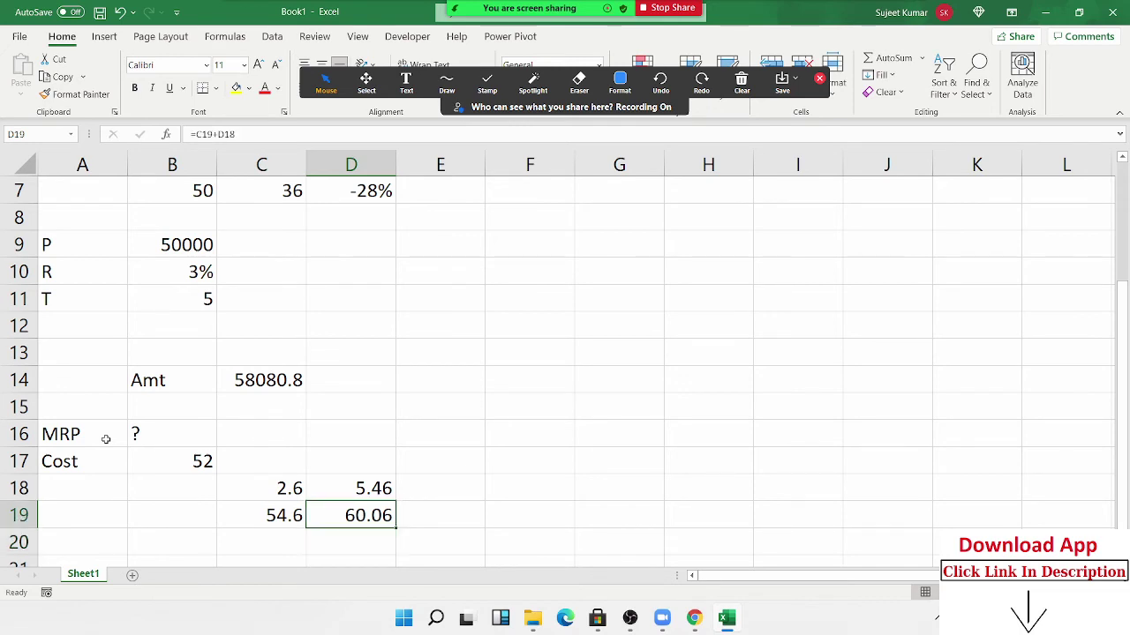
pyautogui.press('Right')
# Step: Add the 15% markup: E18 =D19*15% (9.009) and E19 =D19+E18 (69.069)
pyautogui.press('Up')
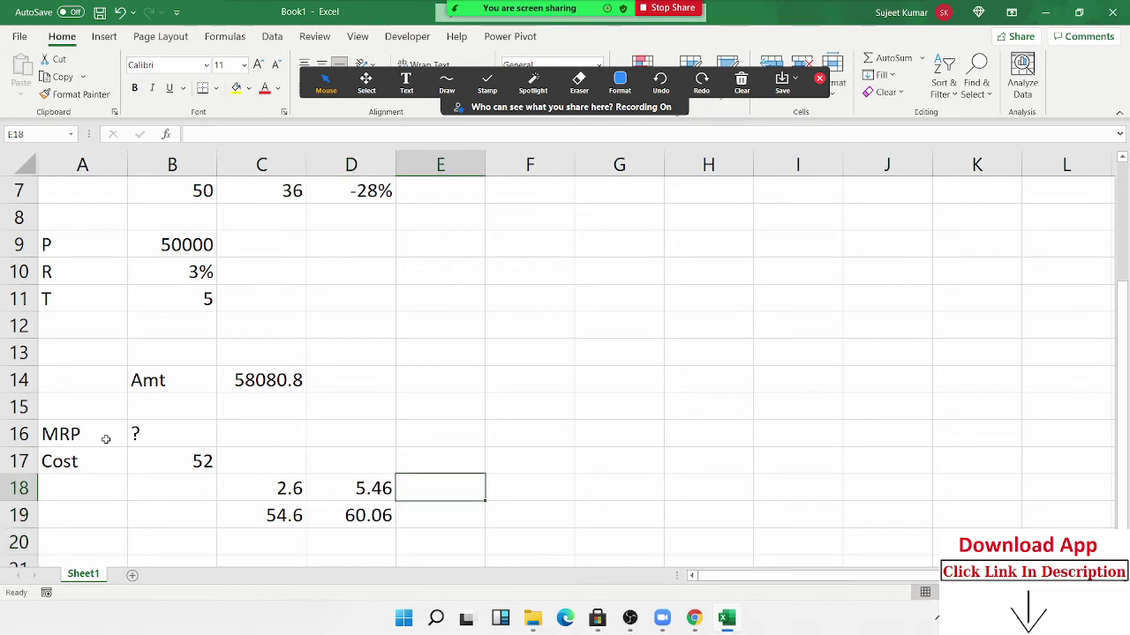
pyautogui.write('=')
pyautogui.press('Down')
pyautogui.press('Left')
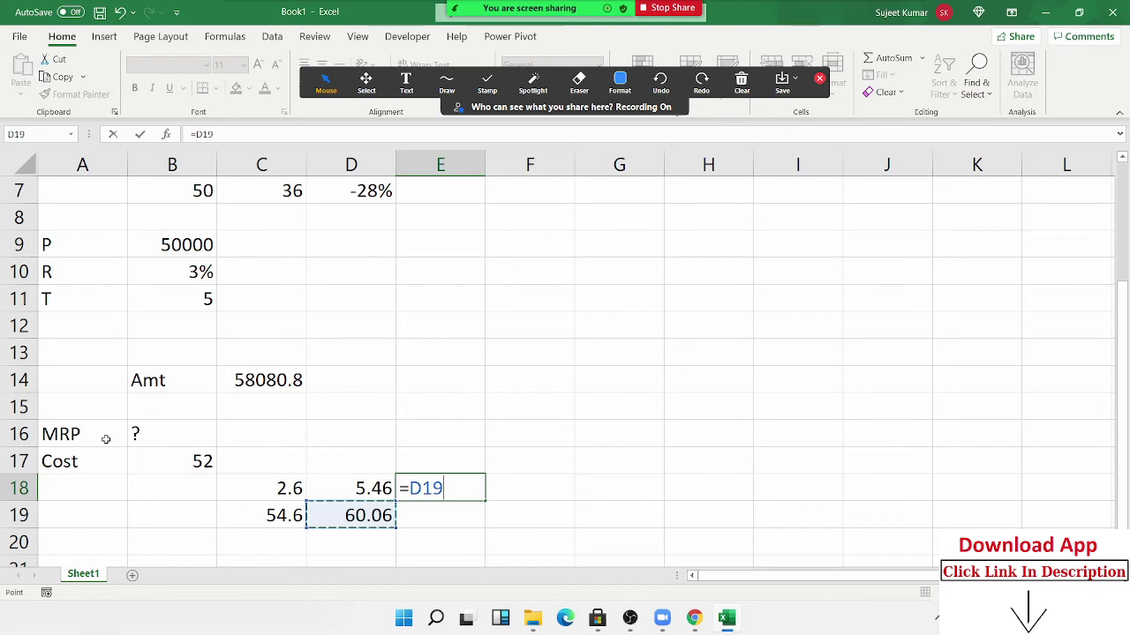
pyautogui.write('*15')
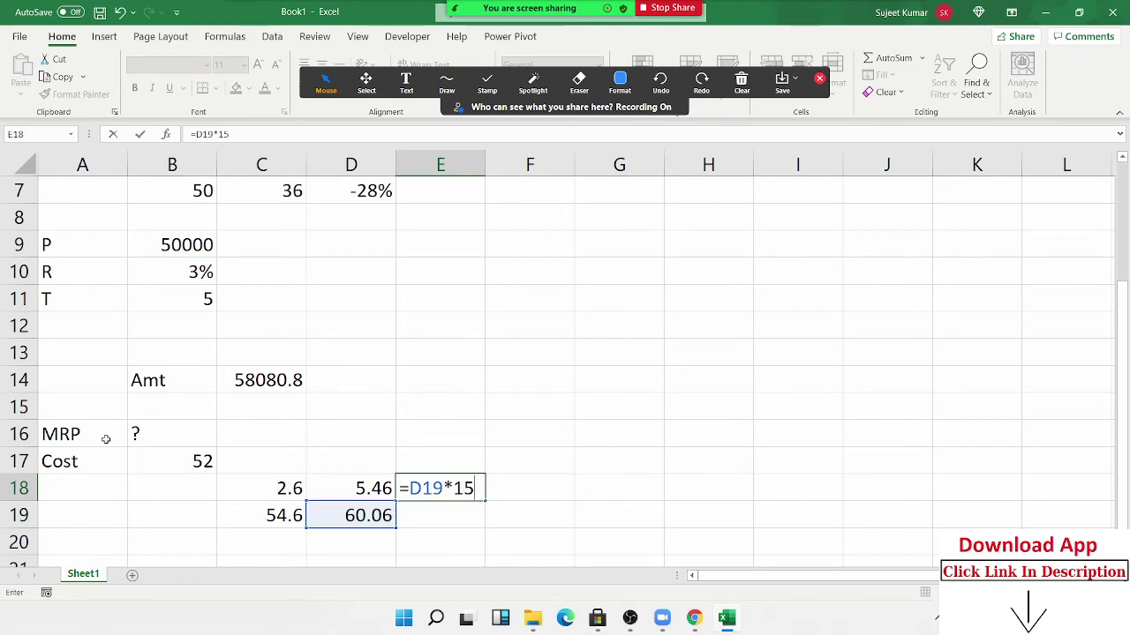
pyautogui.press('Return')
pyautogui.write('=')
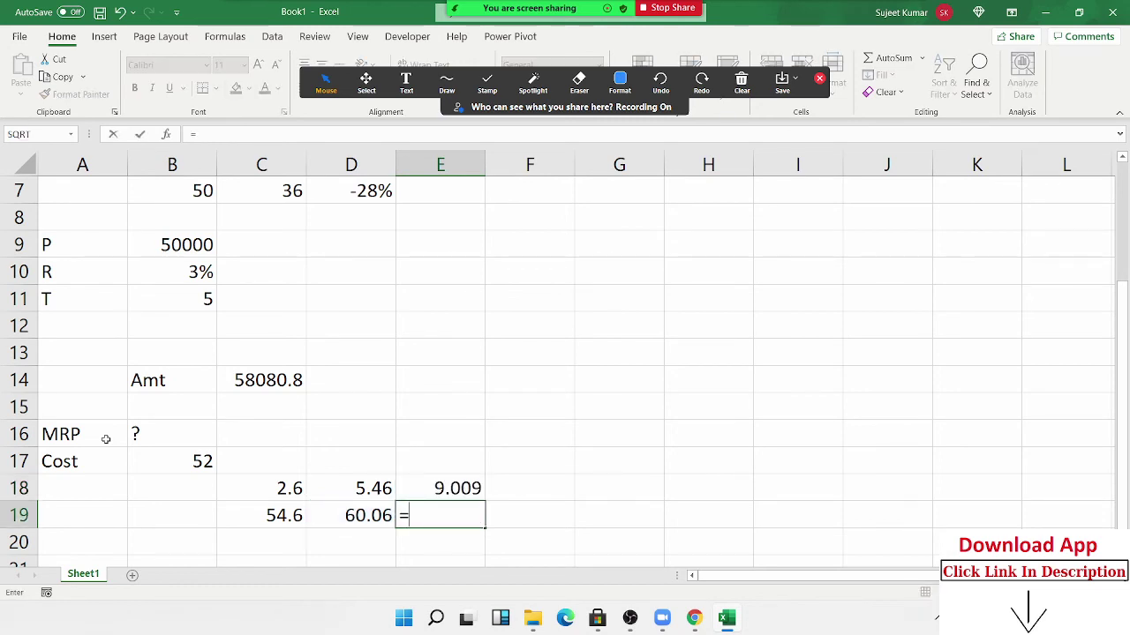
pyautogui.press('Left')
pyautogui.write('+')
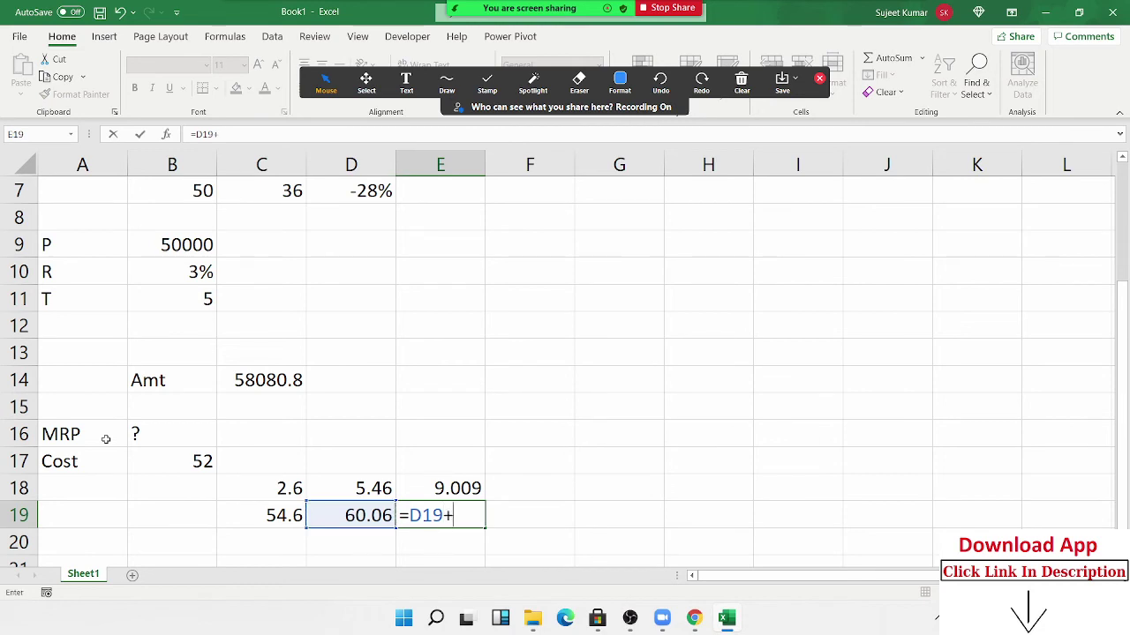
pyautogui.press('Up')
pyautogui.press('Return')
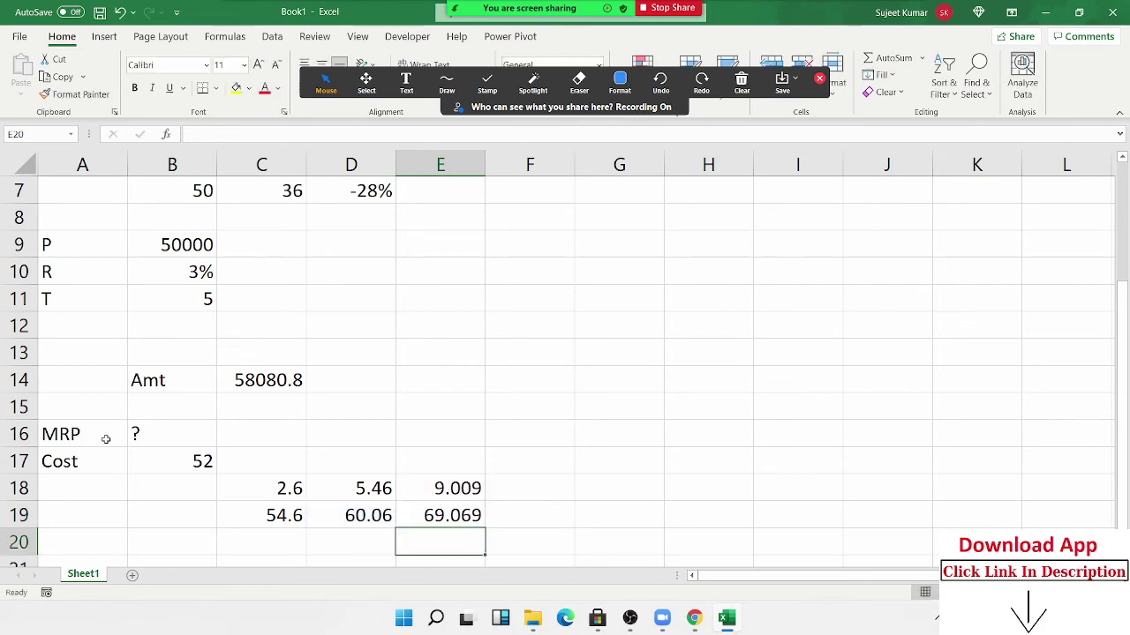
pyautogui.press('Up')
# Step: Add the 20% markup: F18 =E19*20% (13.8138) and F19 =E19+F18 (82.8828)
pyautogui.press('Right')
pyautogui.press('Up')
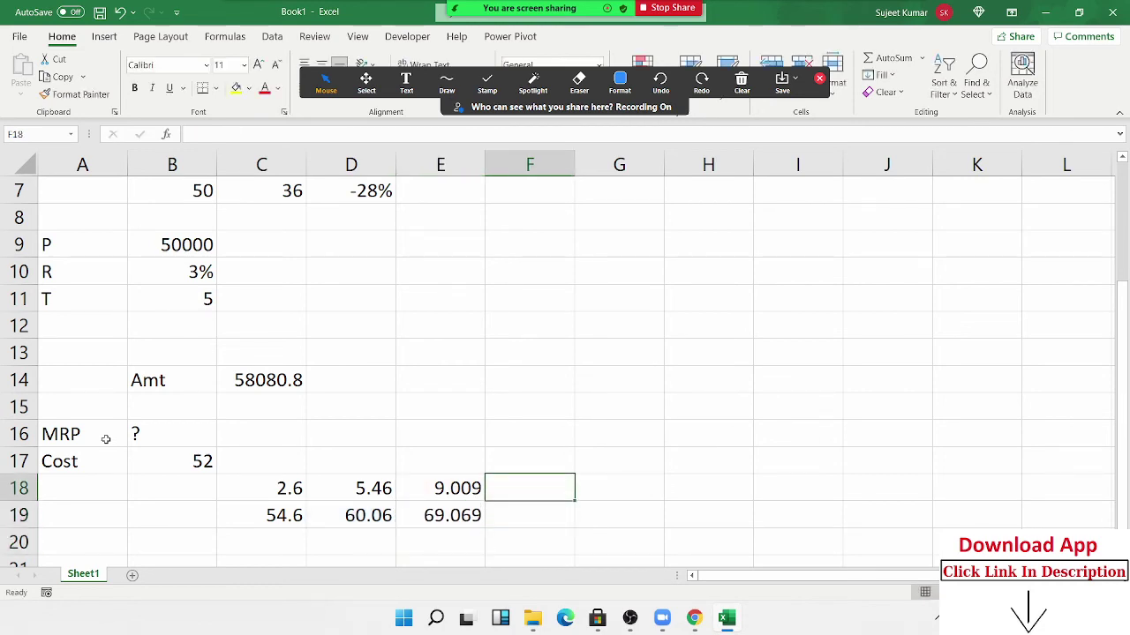
pyautogui.write('=')
pyautogui.press('Down')
pyautogui.press('Left')
pyautogui.write('*')
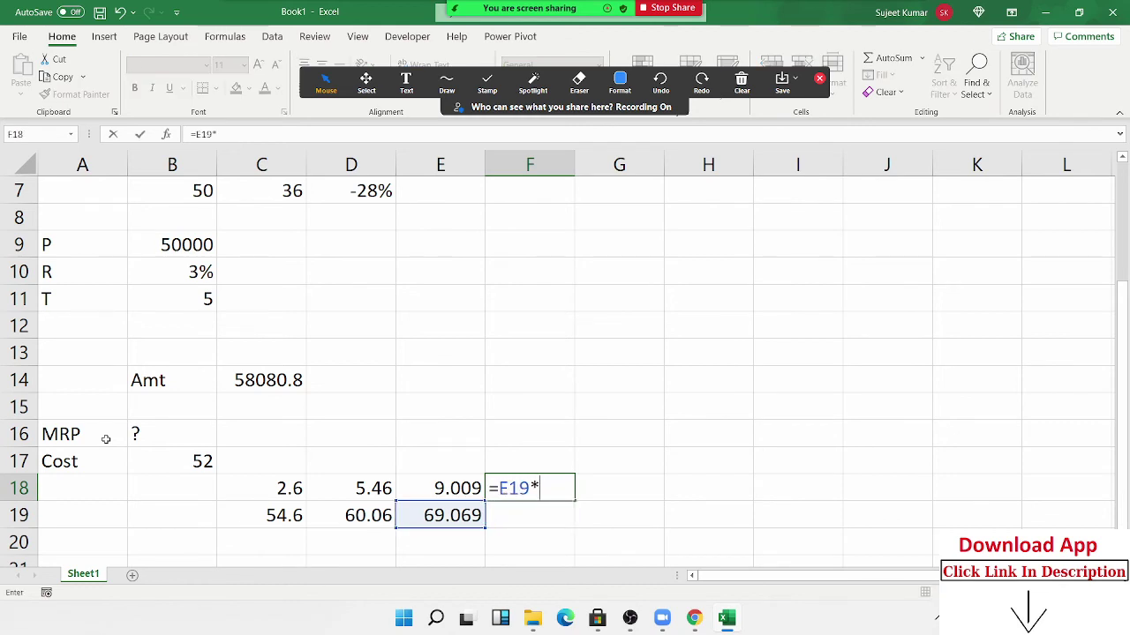
pyautogui.write('20%')
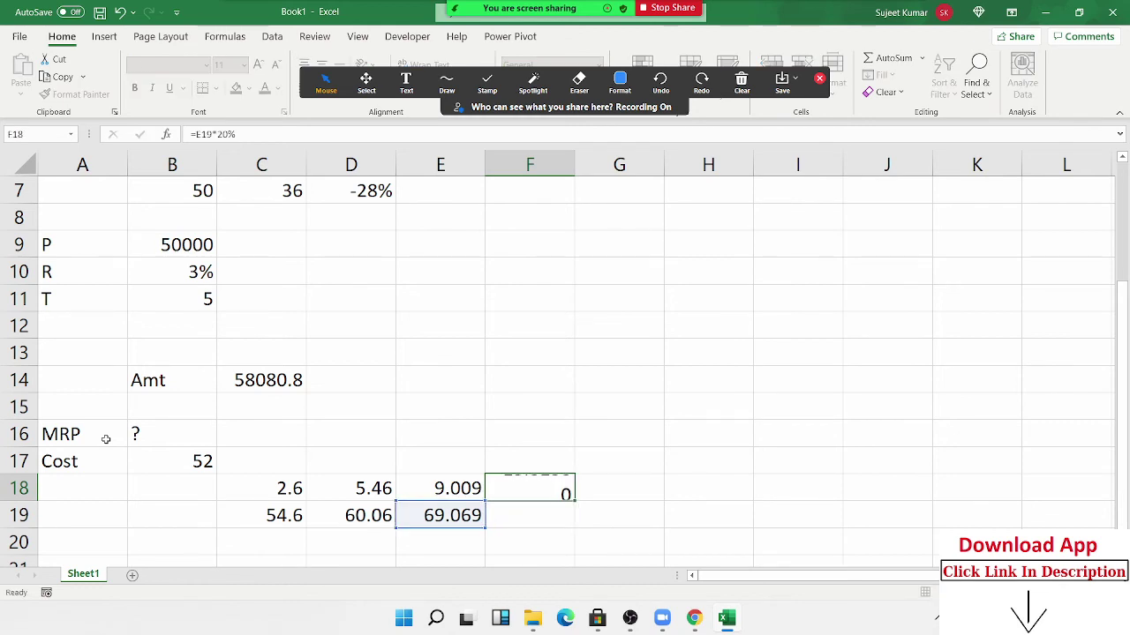
pyautogui.press('Return')
pyautogui.write('=')
pyautogui.press('Left')
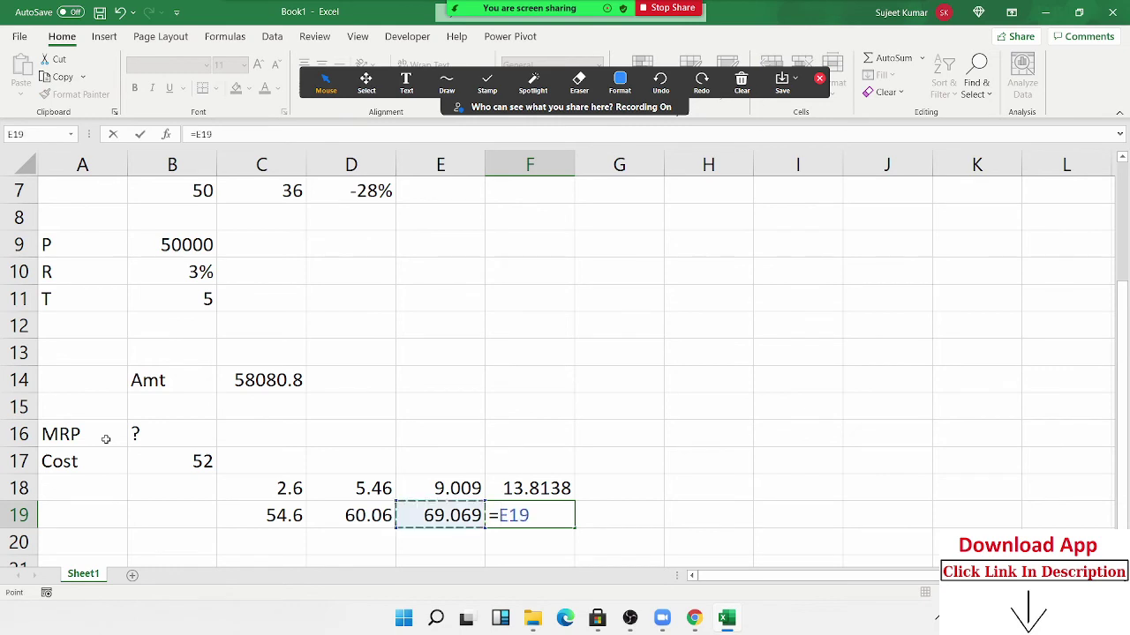
pyautogui.write('+')
pyautogui.press('Up')
pyautogui.press('Return')
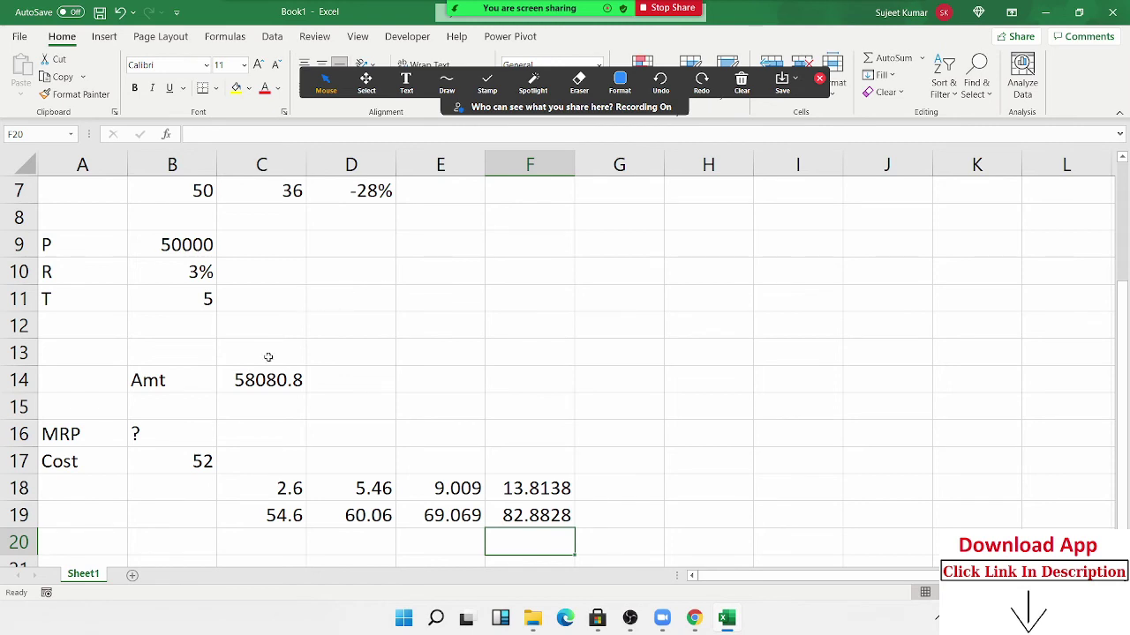
# Step: Rewrite C19 as =B17+(B17*5%), still giving 54.6
pyautogui.scroll(-1, 267, 358)
pyautogui.doubleClick(267, 410)
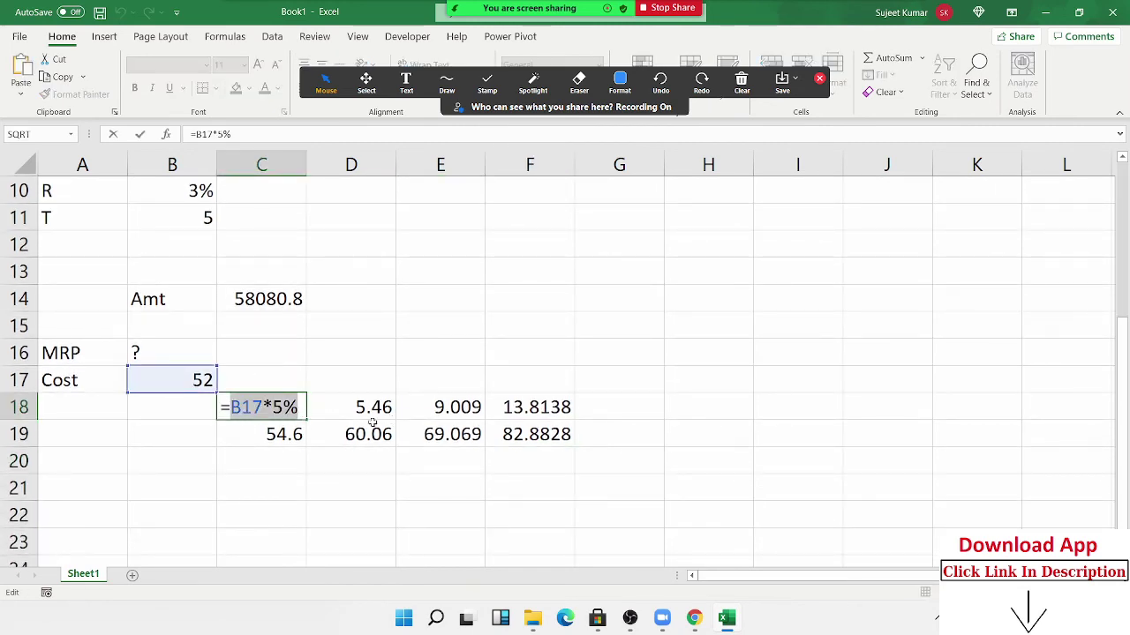
pyautogui.press('Escape')
pyautogui.doubleClick(295, 436)
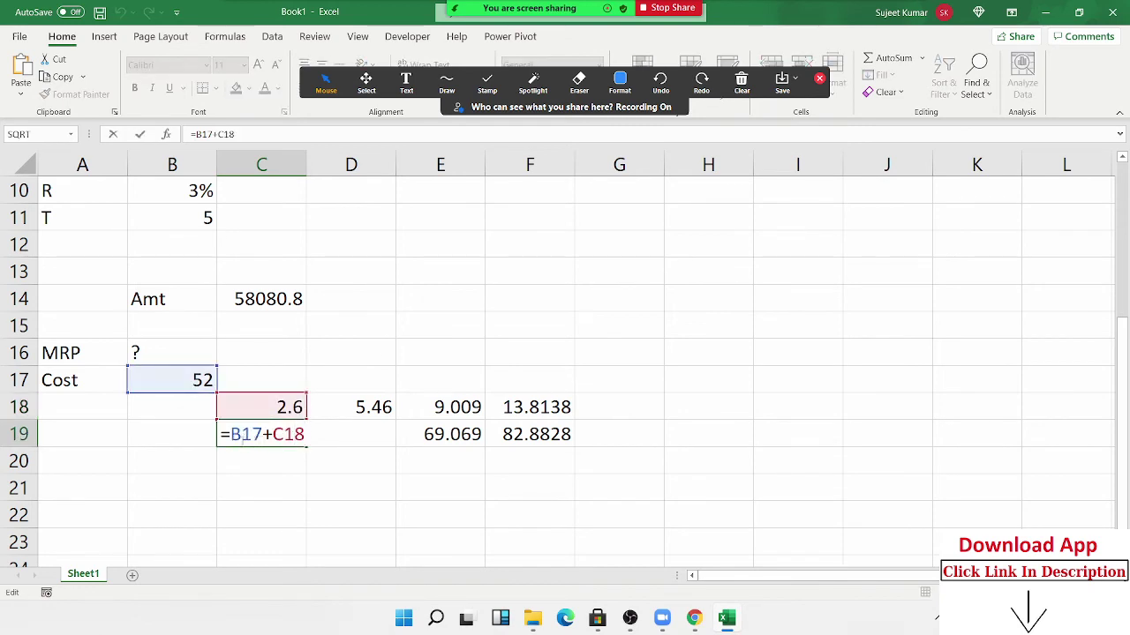
pyautogui.moveTo(273, 435); pyautogui.dragTo(304, 434)
pyautogui.write('B17*5%')
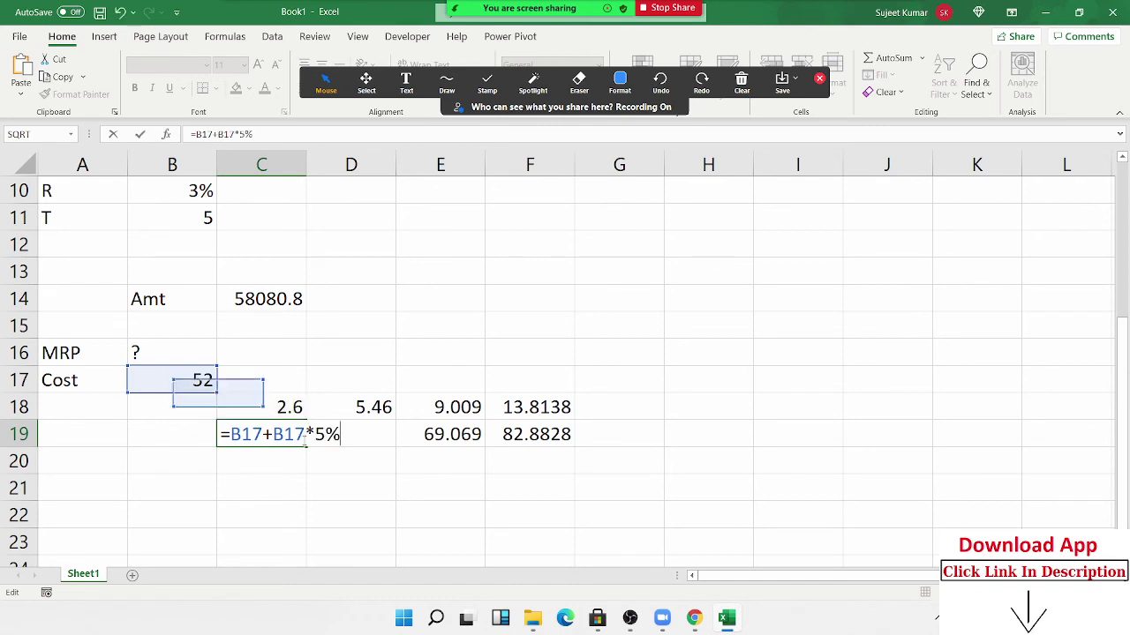
pyautogui.hotkey('ctrl', 'z')
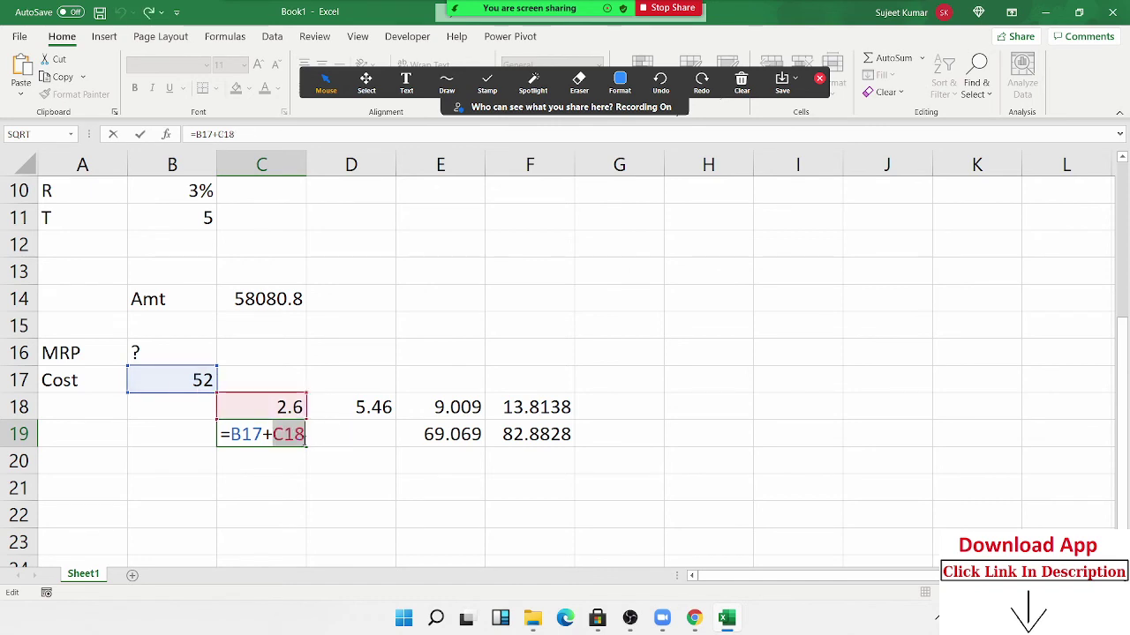
pyautogui.write('(')
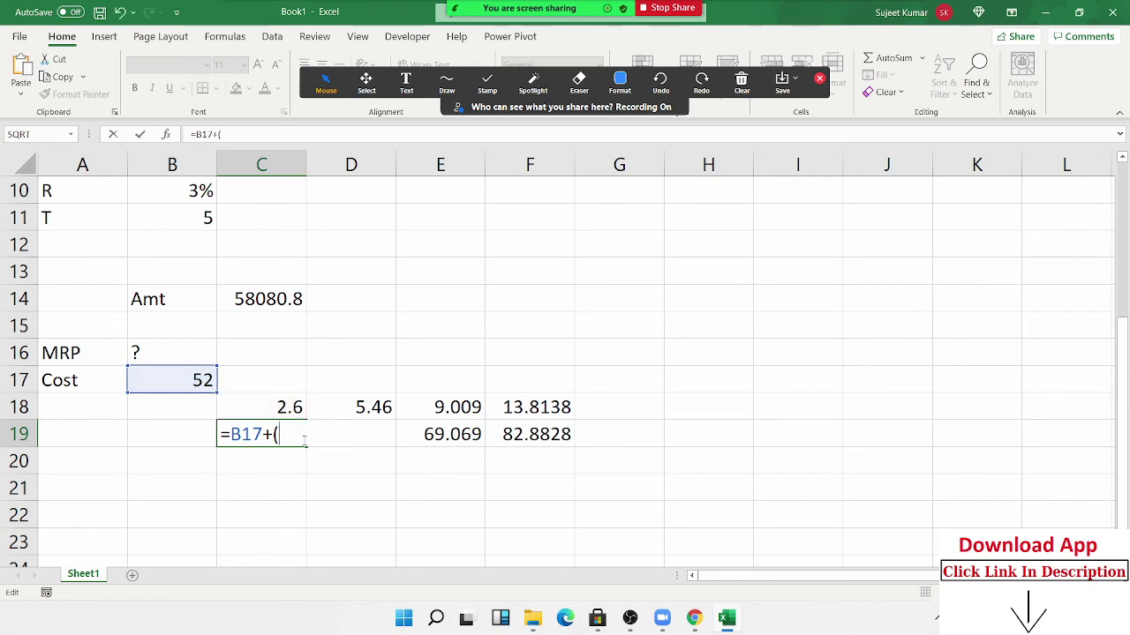
pyautogui.write('B17*5%)')
pyautogui.press('Return')
# Step: Clear the 2.6 helper value from C18 and review C19's new formula
pyautogui.press('Up')
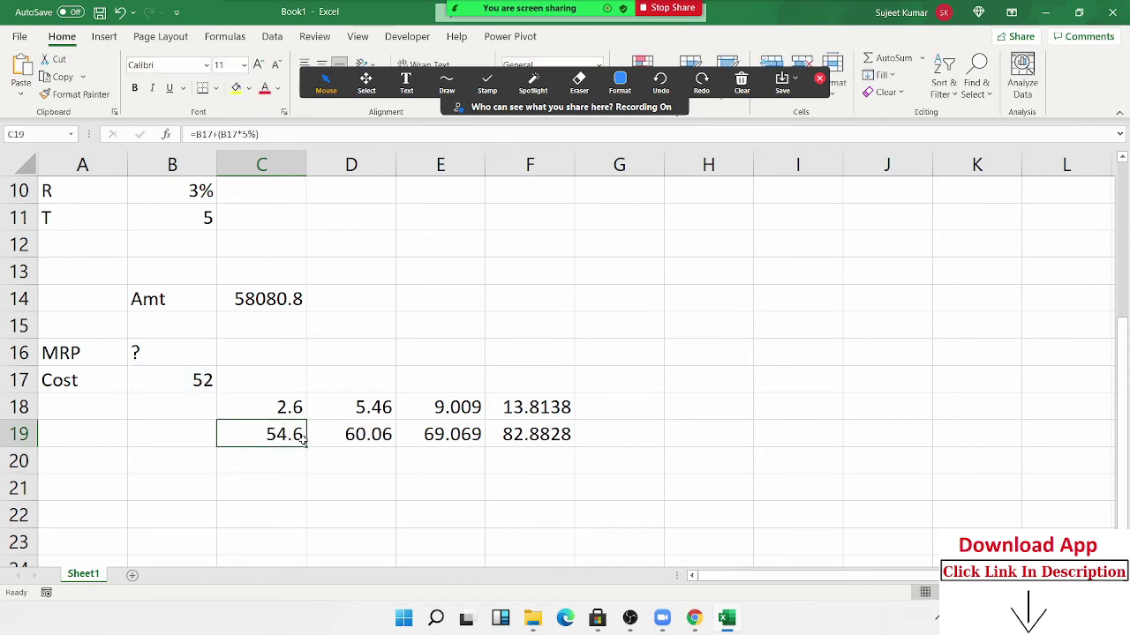
pyautogui.press('Up')
pyautogui.press('Delete')
pyautogui.doubleClick(288, 438)
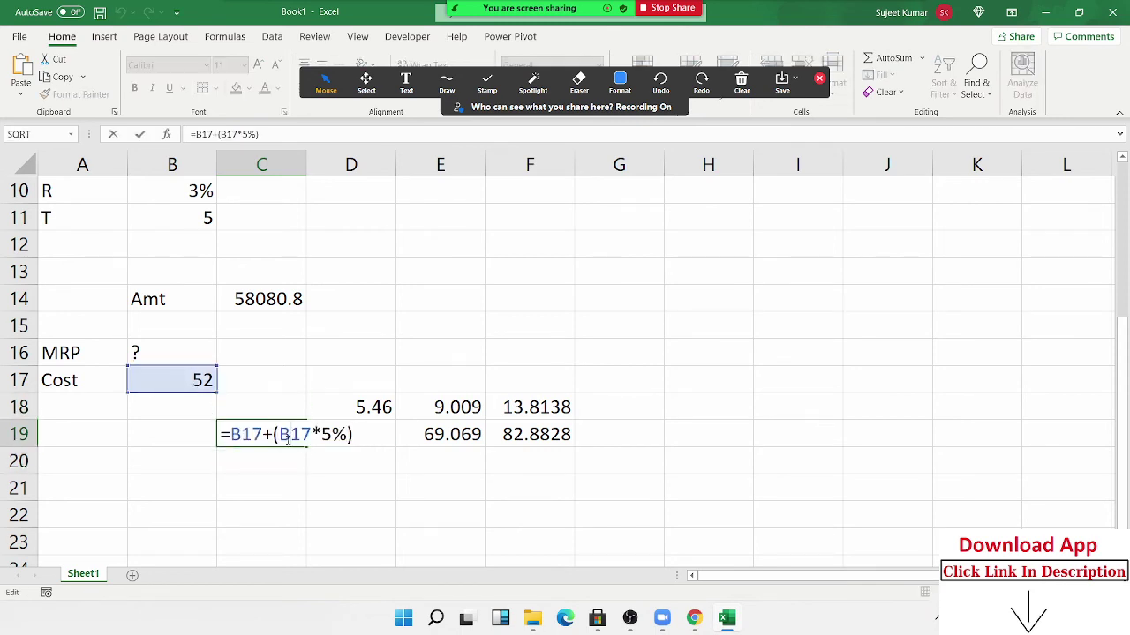
pyautogui.moveTo(229, 438); pyautogui.dragTo(480, 449)
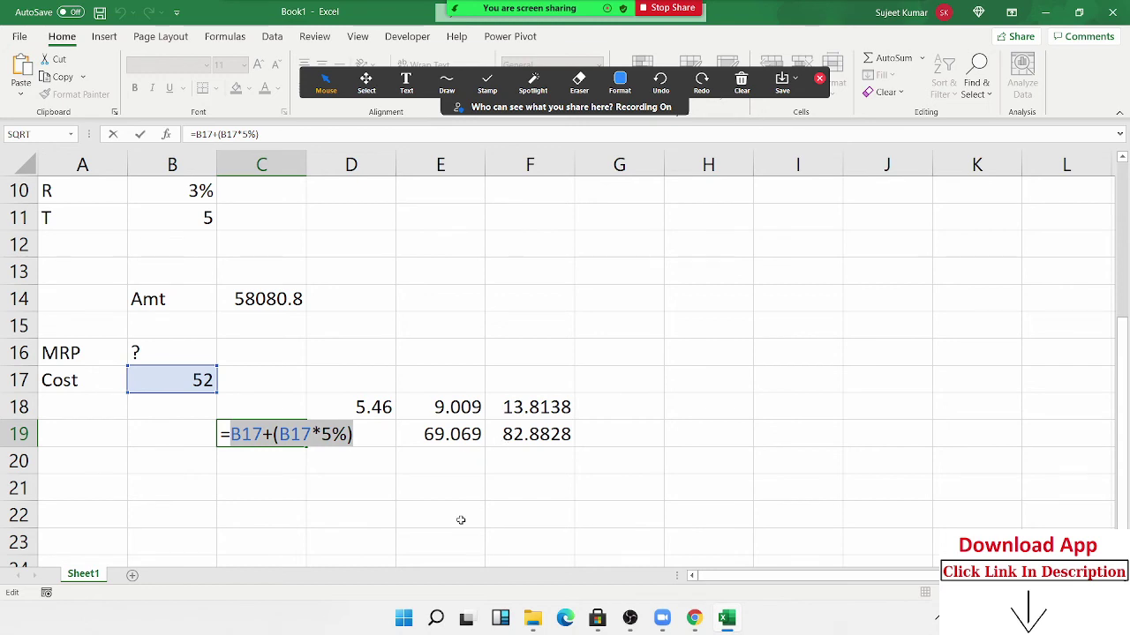
pyautogui.press('Escape')
# Step: Rewrite D18 as =(B17+(B17*5%))*10%, still 5.46
pyautogui.click(383, 412)
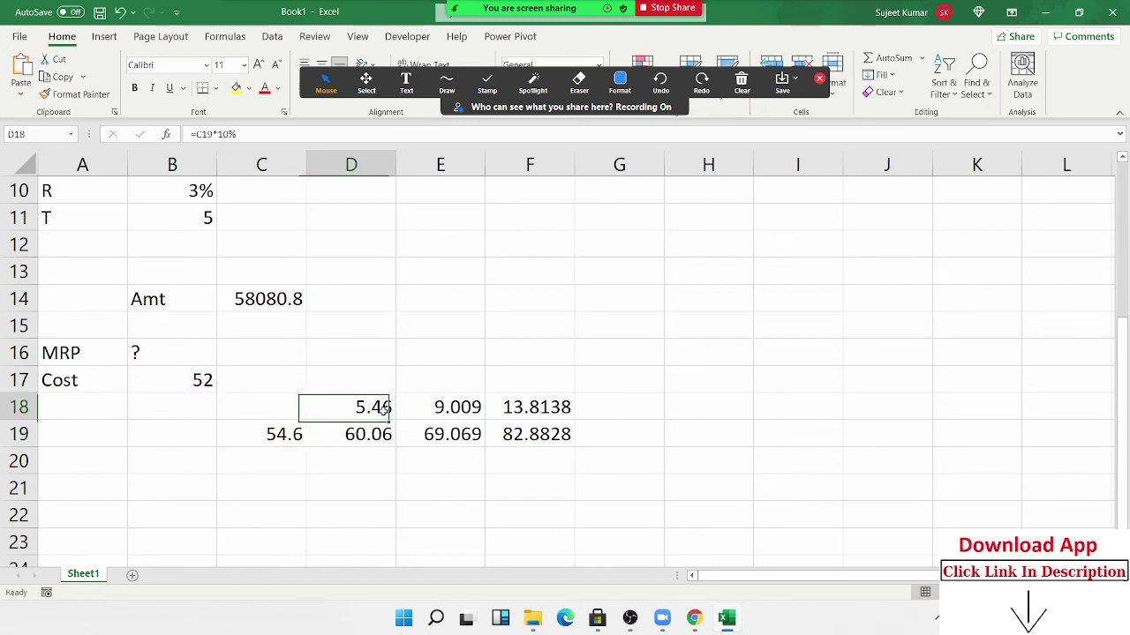
pyautogui.doubleClick(384, 408)
pyautogui.doubleClick(322, 408)
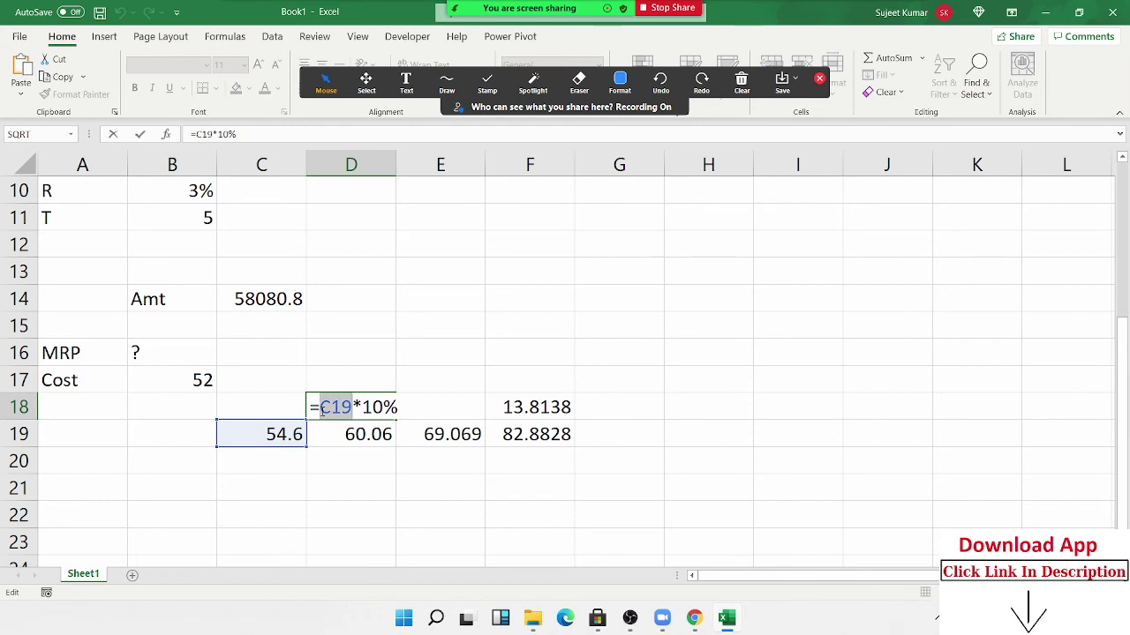
pyautogui.write('()')
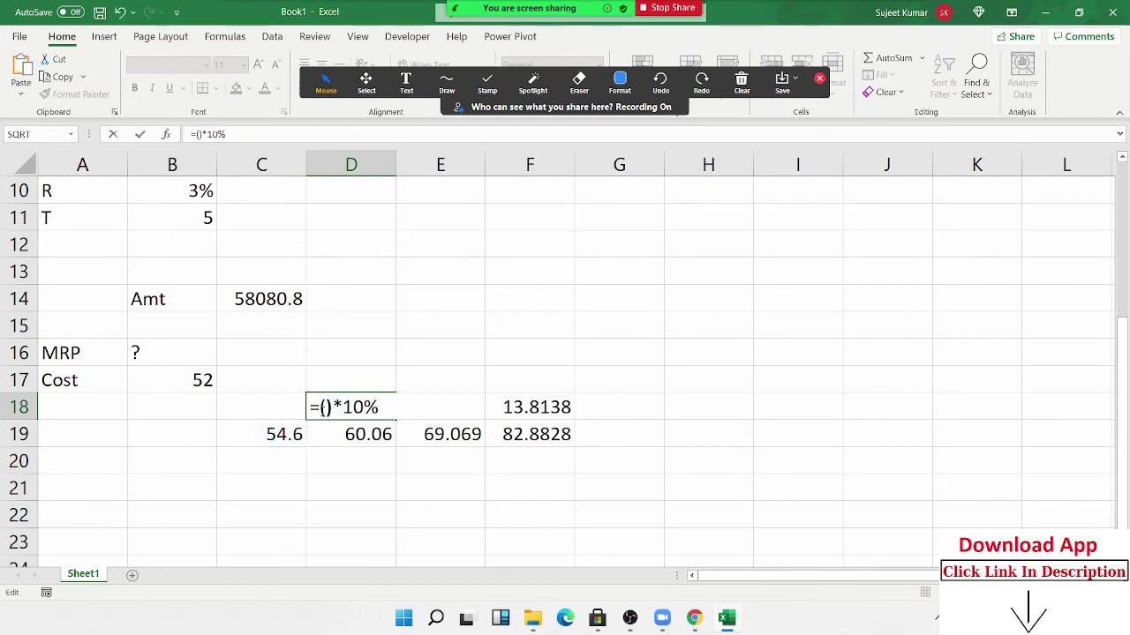
pyautogui.write('B17+(B17*5%)')
pyautogui.press('Return')
# Step: Rebuild D19 as =(B17+(B17*5%))+D18, undoing a mistaken edit that gave 109.2
pyautogui.press('F2')
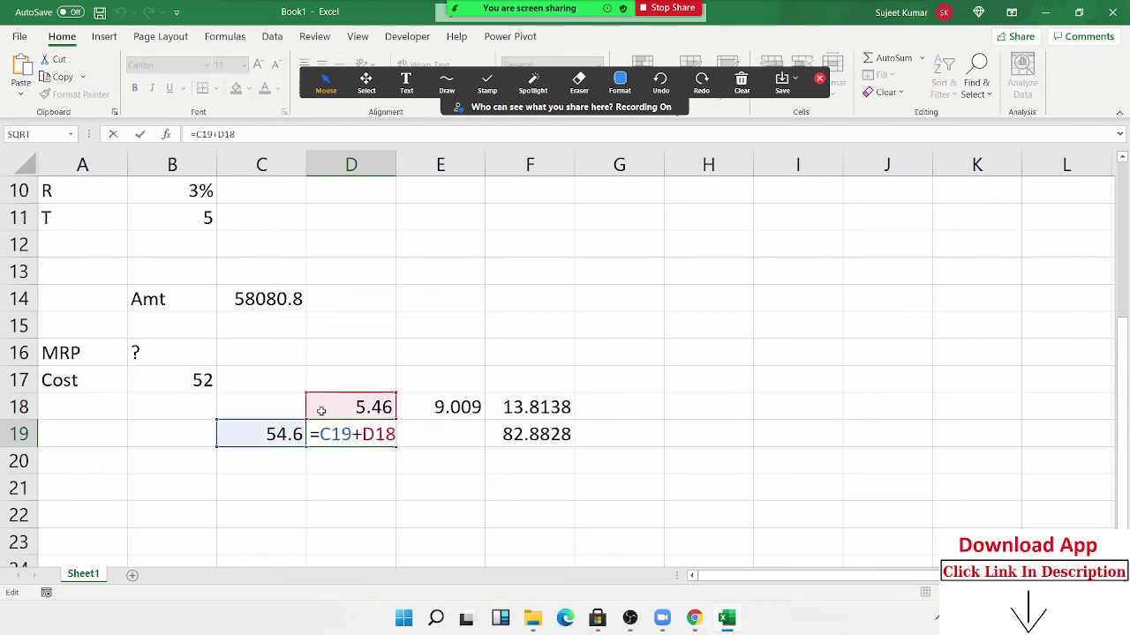
pyautogui.press('Left')
pyautogui.press('Left')
pyautogui.press('Left')
pyautogui.press('Left')
pyautogui.hotkey('shift', 'Left')
pyautogui.press('Right')
pyautogui.press('Right')
pyautogui.hotkey('shift', 'Right')
pyautogui.hotkey('shift', 'Right')
pyautogui.hotkey('shift', 'Right')
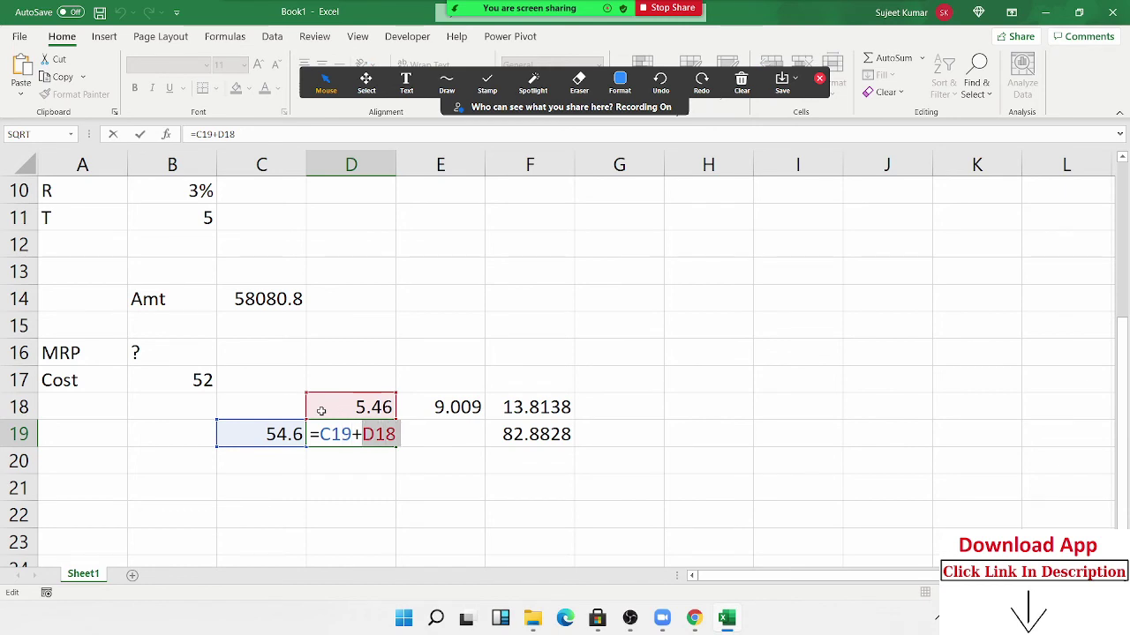
pyautogui.write('()')
pyautogui.press('Left')
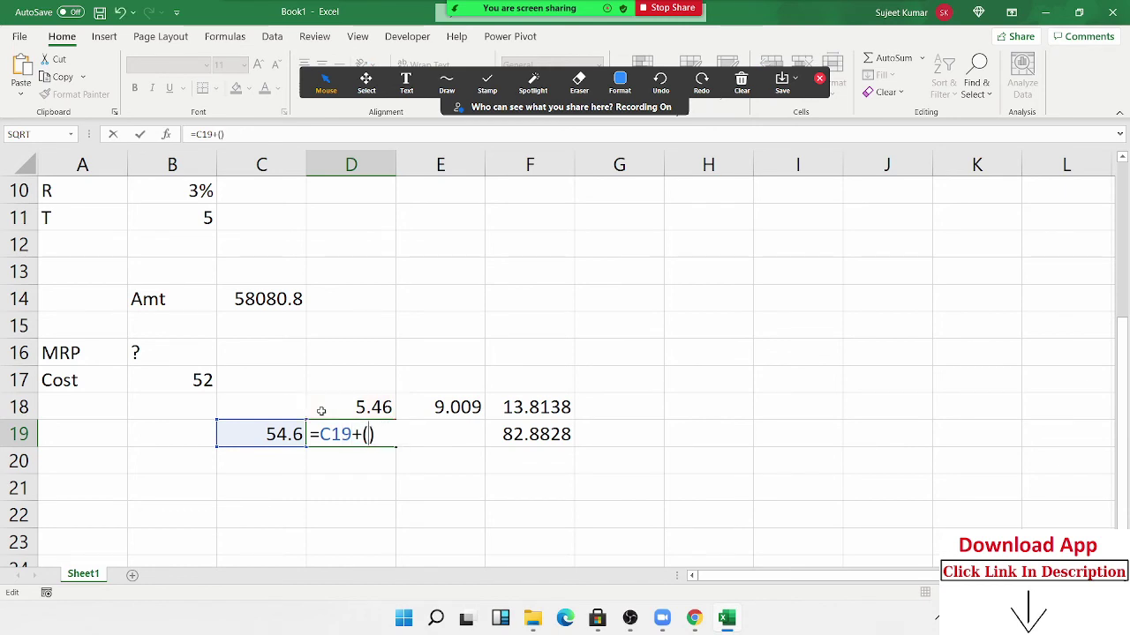
pyautogui.write('B17+(B17*5%)')
pyautogui.press('Return')
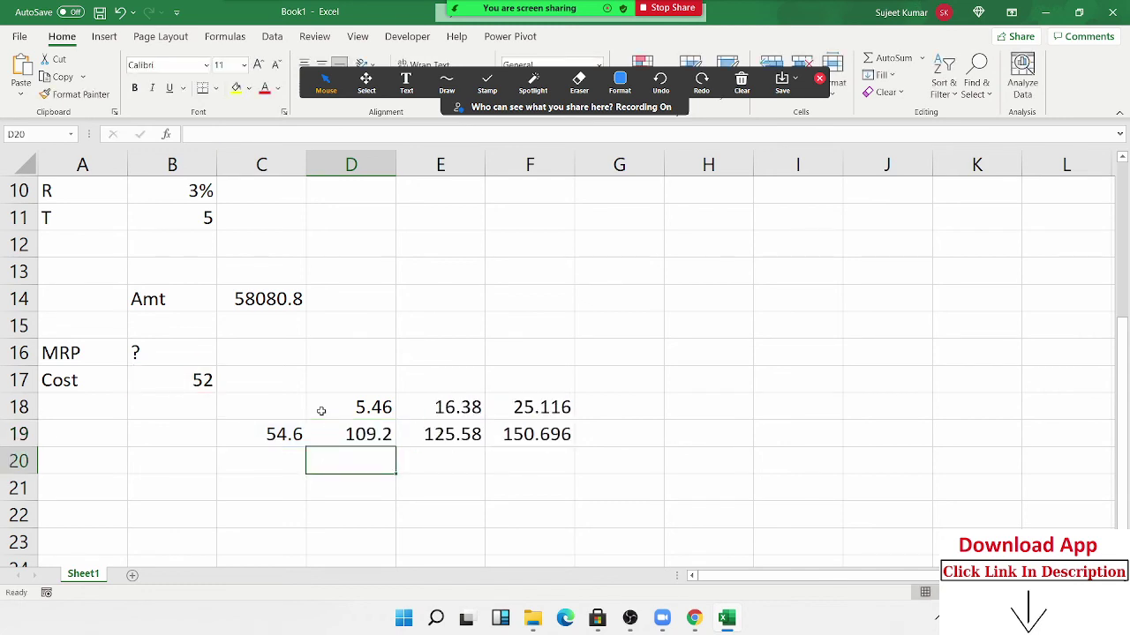
pyautogui.hotkey('ctrl', 'z')
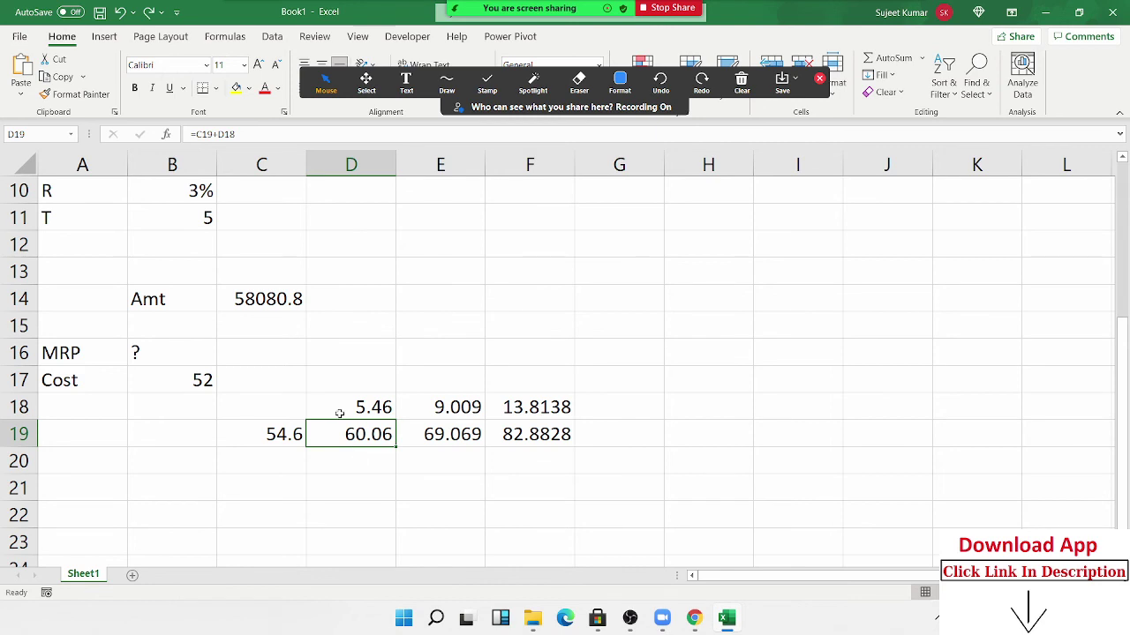
pyautogui.doubleClick(342, 432)
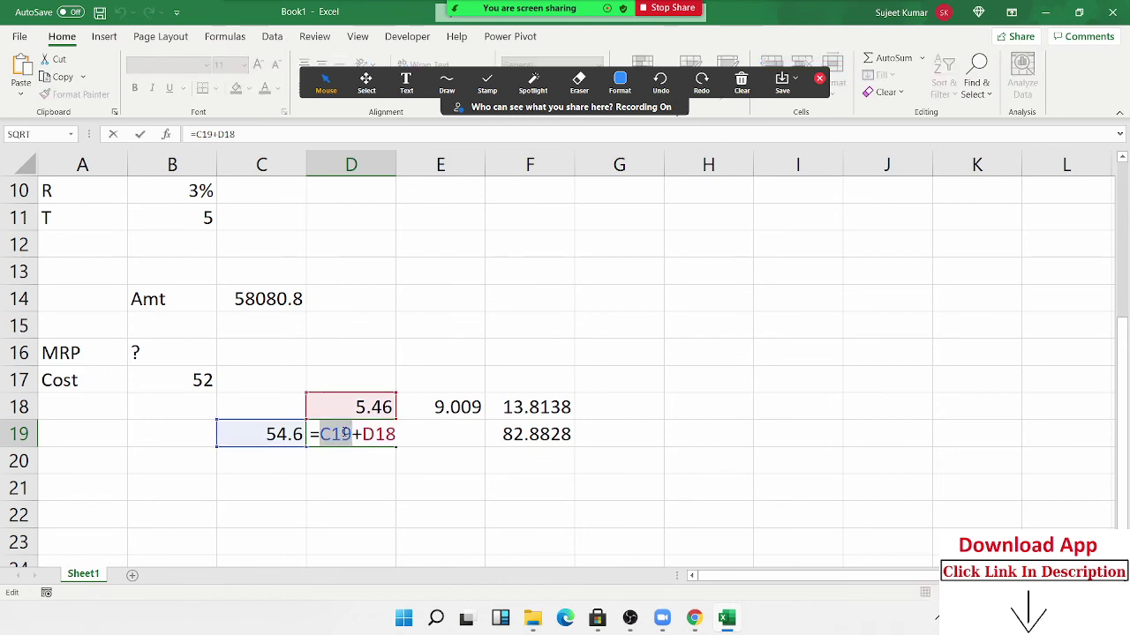
pyautogui.write('()')
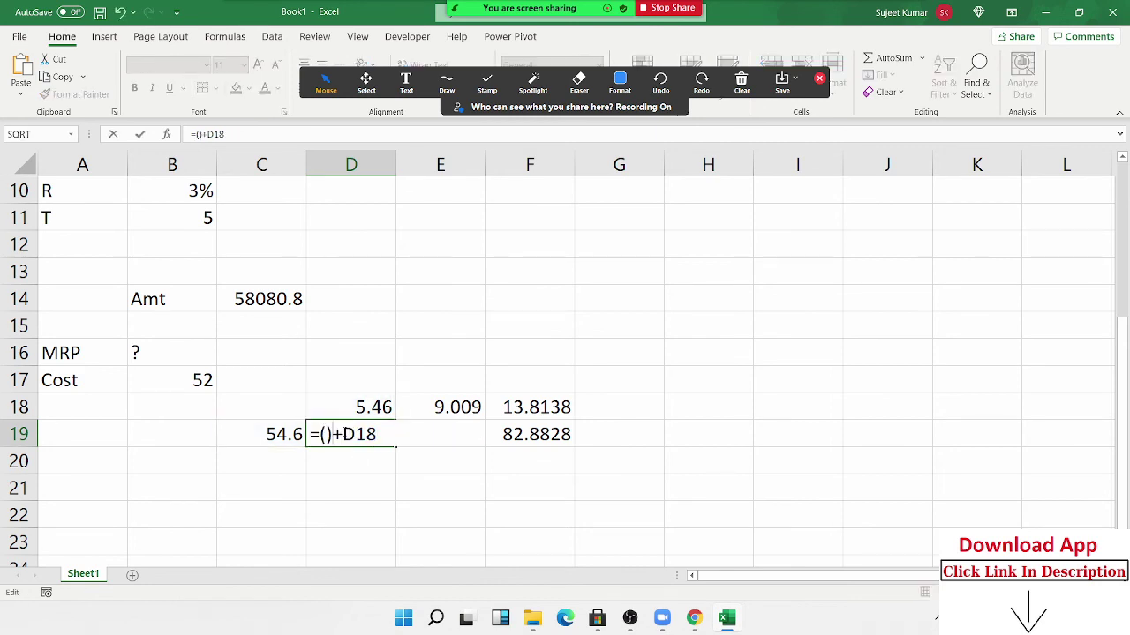
pyautogui.write('B17+(B17*5%)')
pyautogui.press('Return')
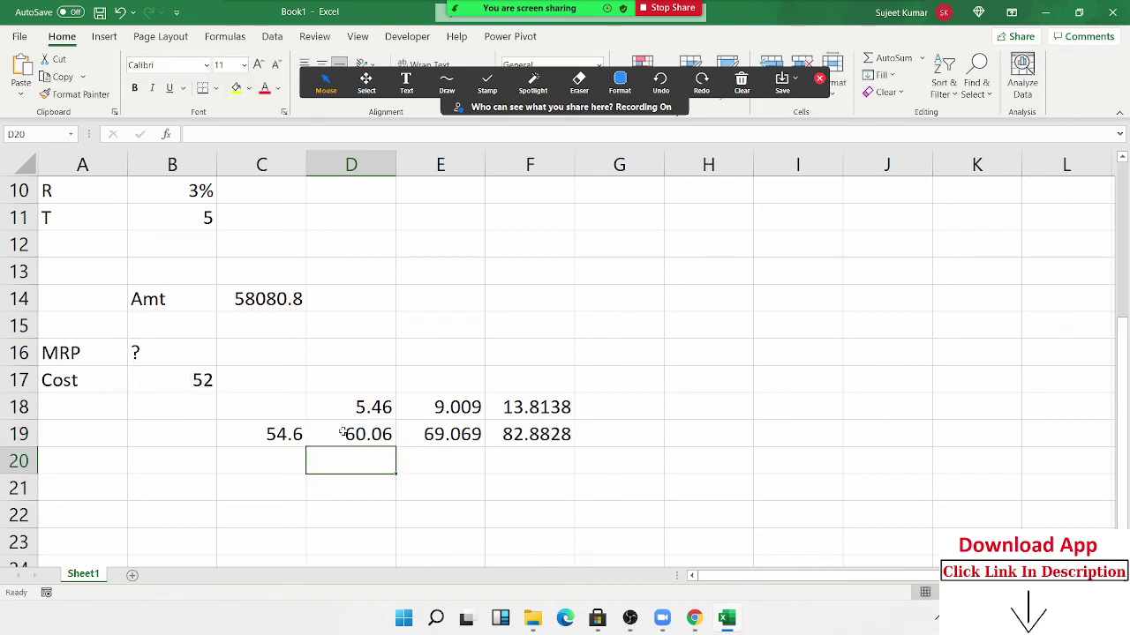
# Step: Clear the 54.6 helper value from C19
pyautogui.click(343, 433)
pyautogui.press('Left')
pyautogui.press('Delete')
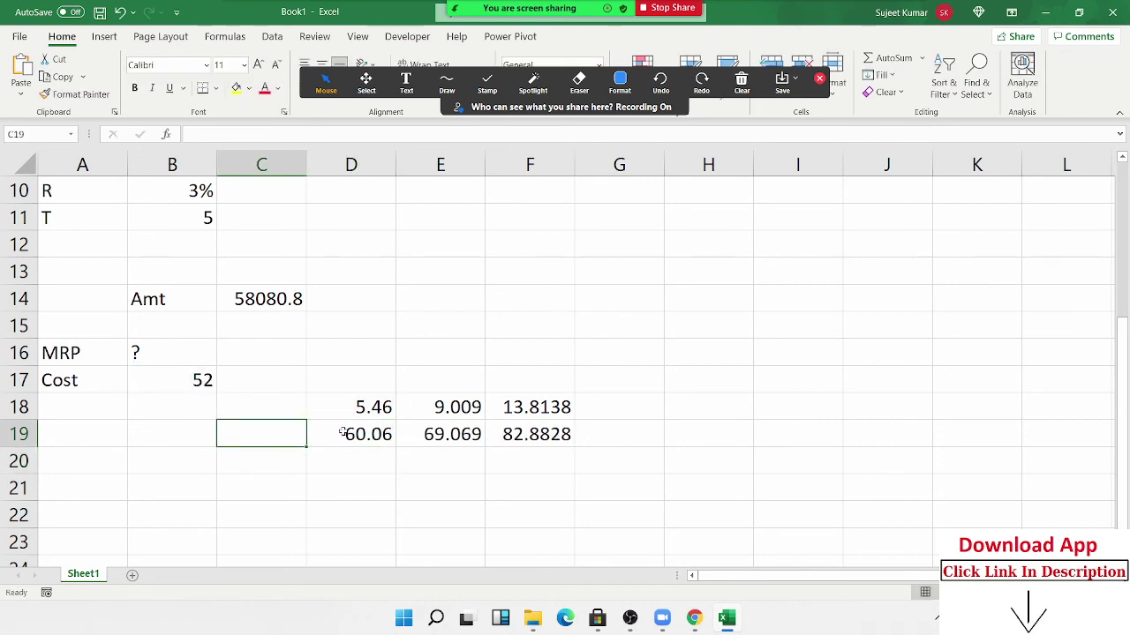
pyautogui.press('Right')
pyautogui.press('Up')
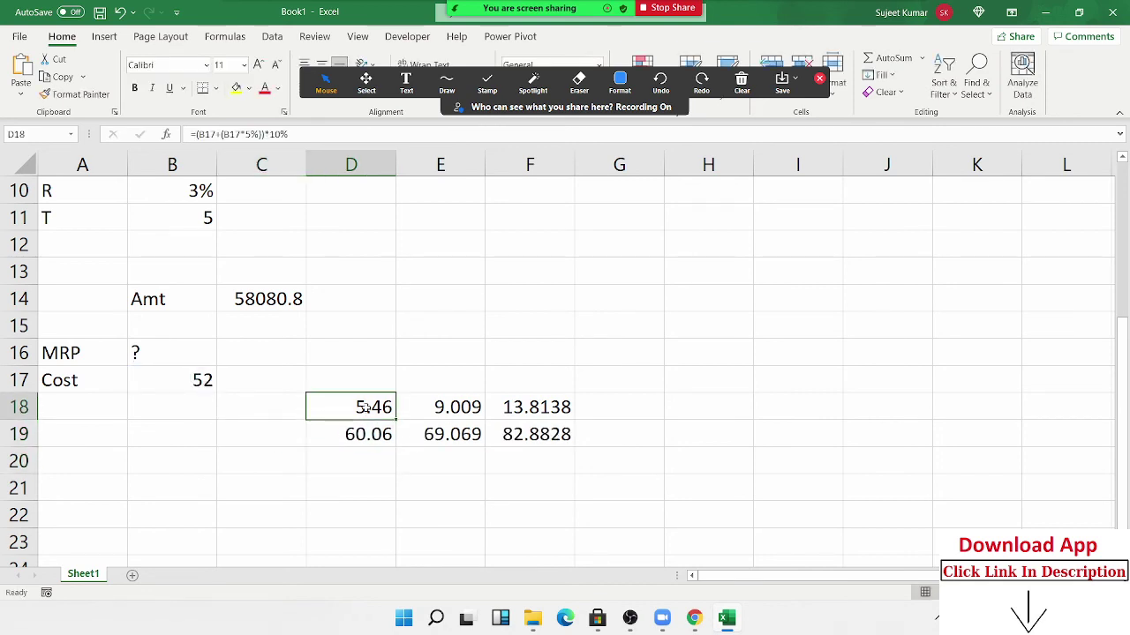
# Step: Expand D19 to =(B17+(B17*5%))+((B17+(B17*5%))*10%), still 60.06
pyautogui.doubleClick(367, 407)
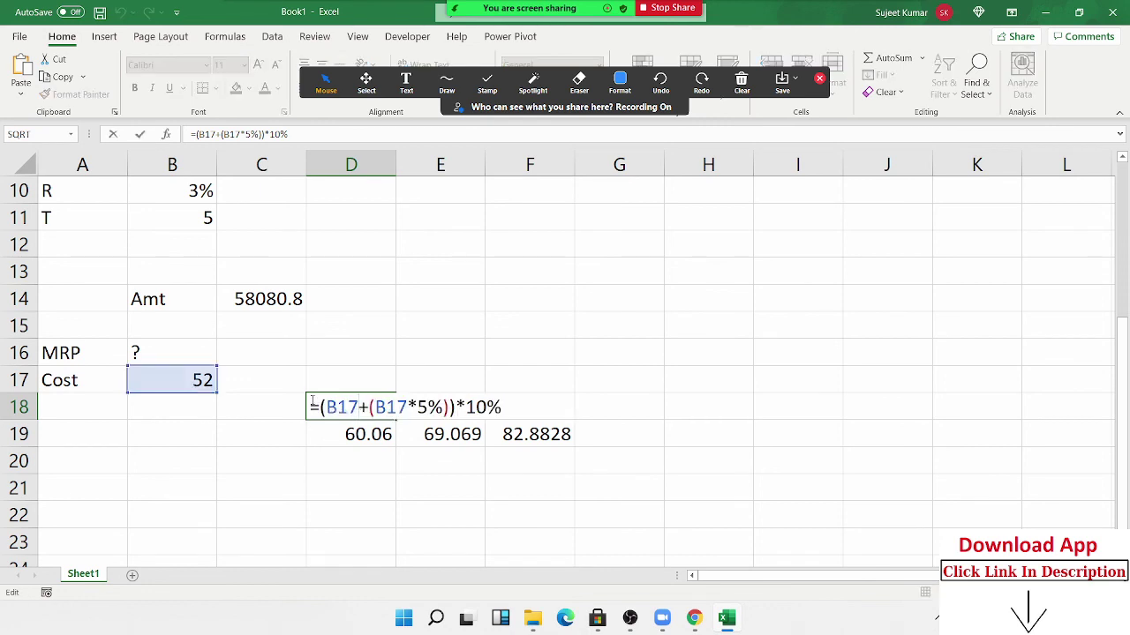
pyautogui.moveTo(314, 407); pyautogui.dragTo(503, 407)
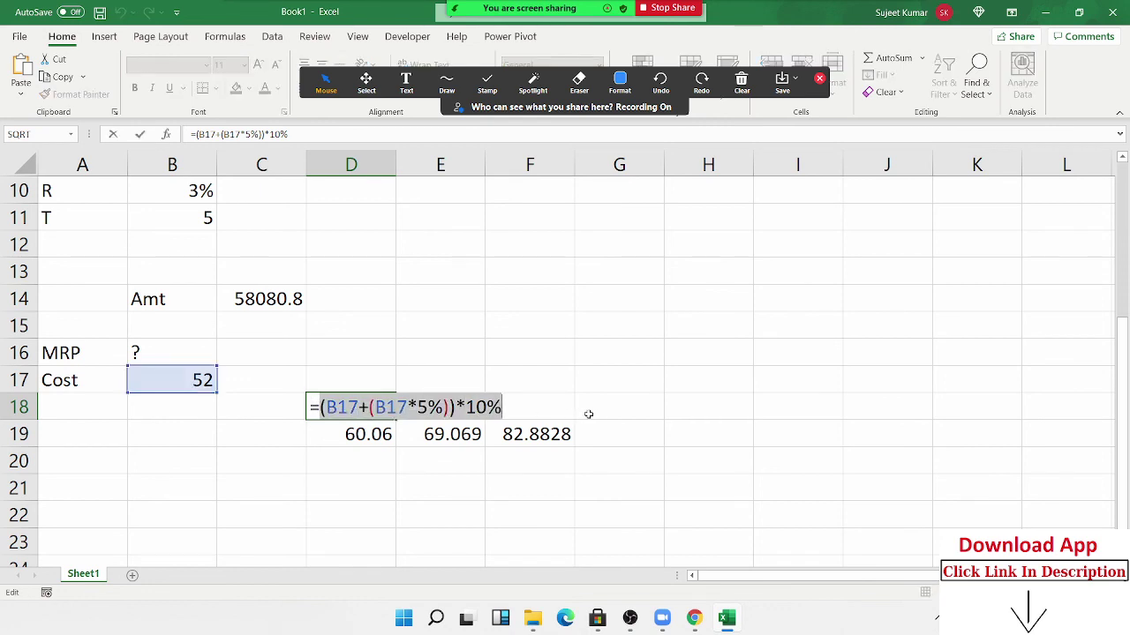
pyautogui.press('Escape')
pyautogui.doubleClick(368, 436)
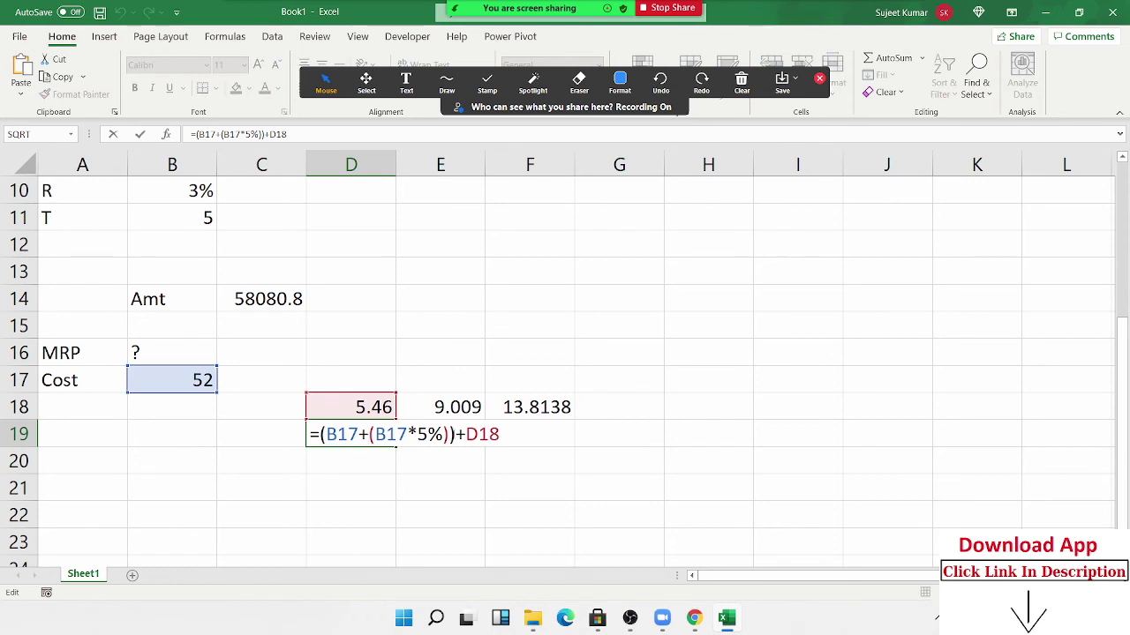
pyautogui.doubleClick(483, 434)
pyautogui.write('(B17*5%')
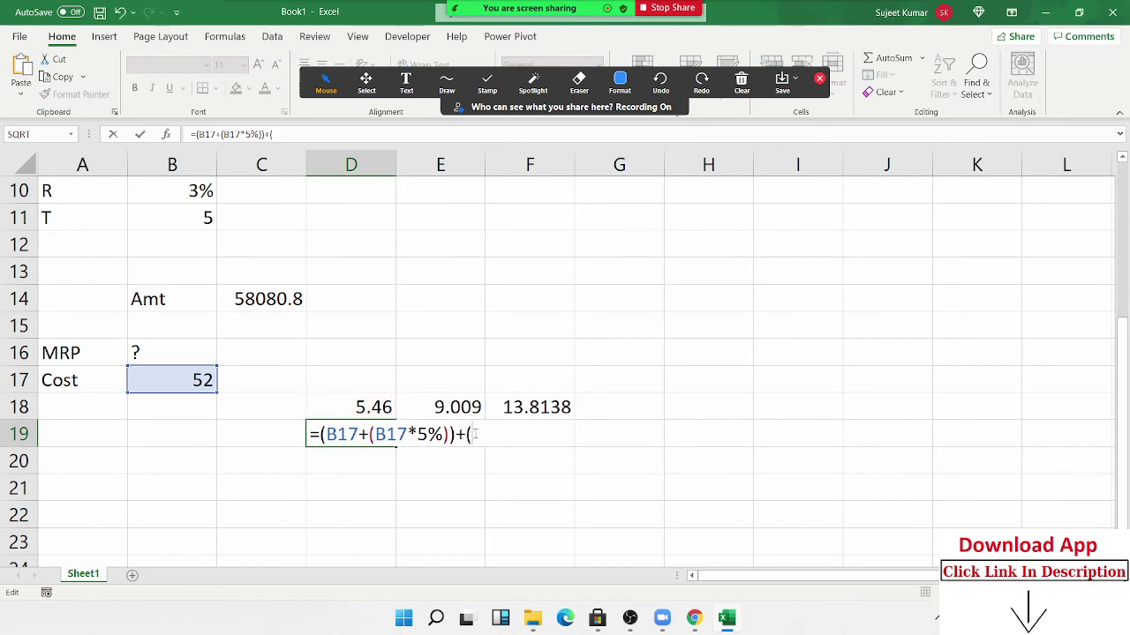
pyautogui.write('))+((B17+(B17*5%))*10%')
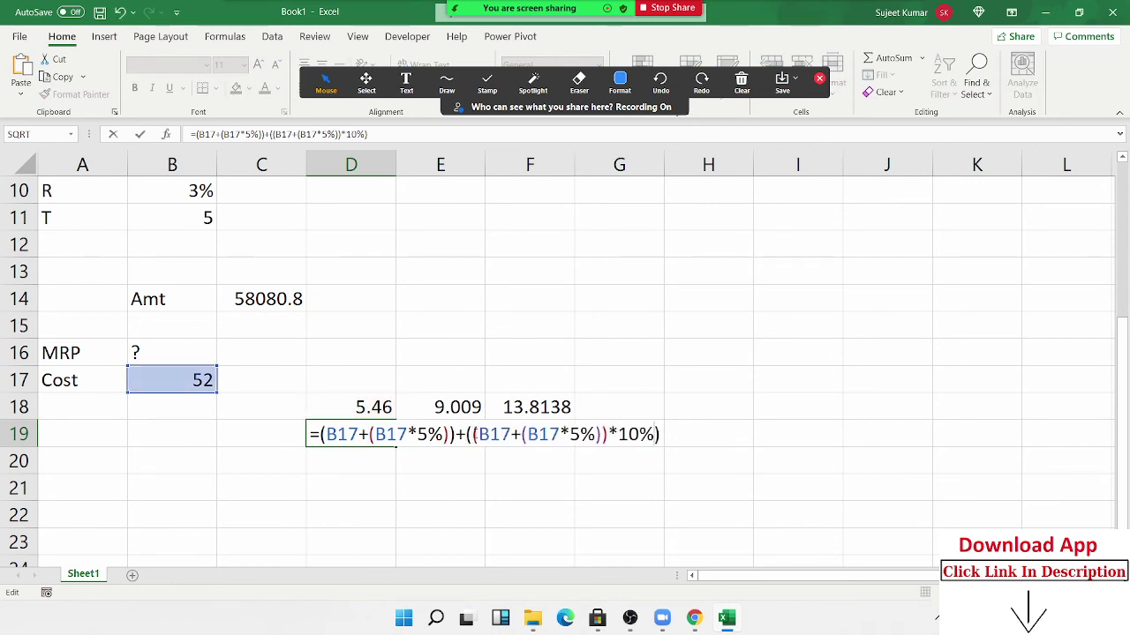
pyautogui.press('Return')
# Step: Check D19's full expanded formula and begin editing E18's formula
pyautogui.press('Up')
pyautogui.press('Up')
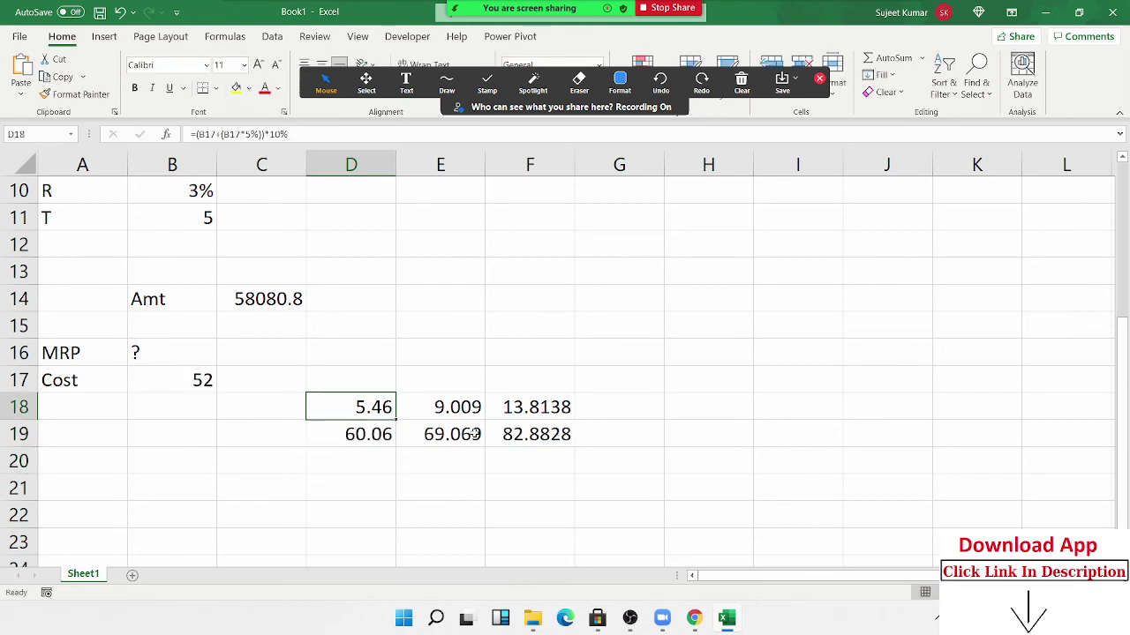
pyautogui.doubleClick(323, 434)
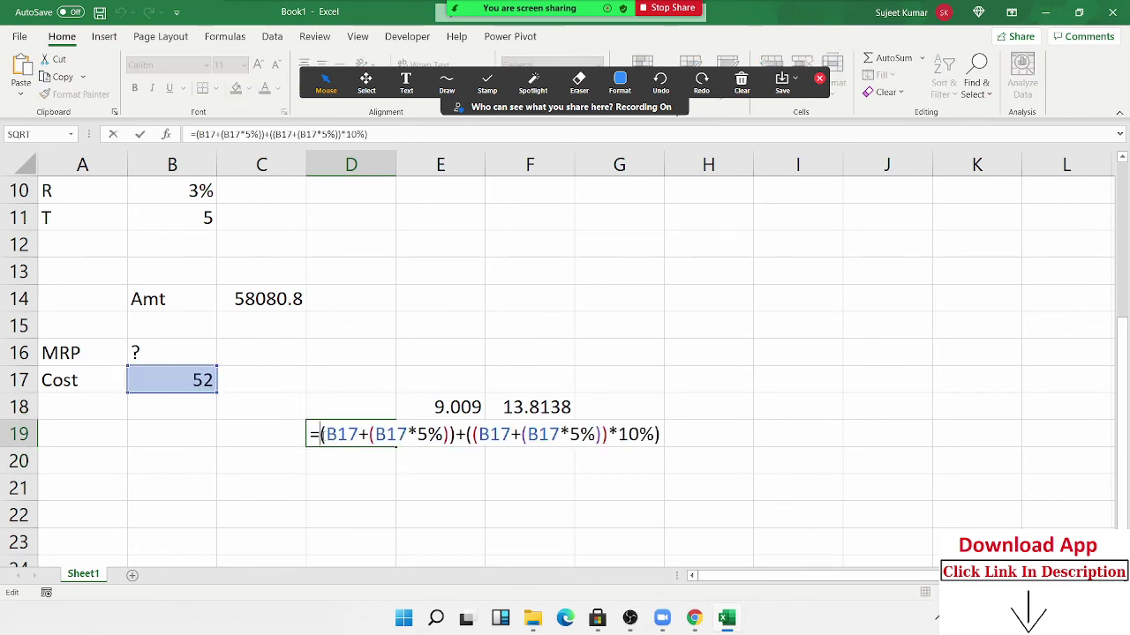
pyautogui.moveTo(319, 434); pyautogui.dragTo(921, 432)
pyautogui.hotkey('ctrl', 'c')
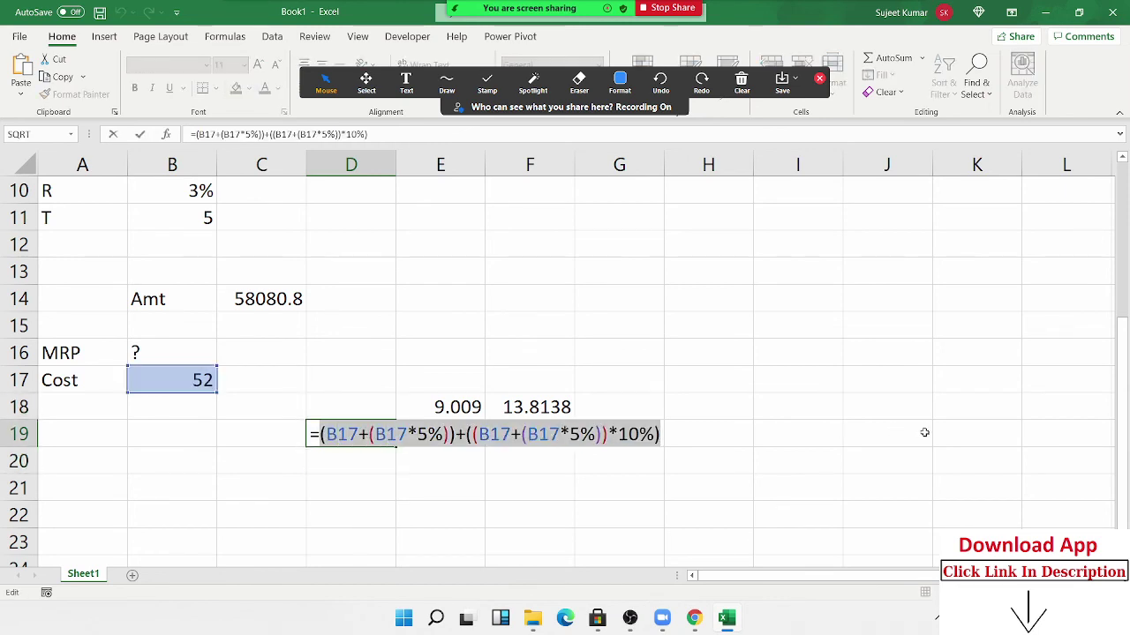
pyautogui.press('Escape')
pyautogui.doubleClick(464, 404)
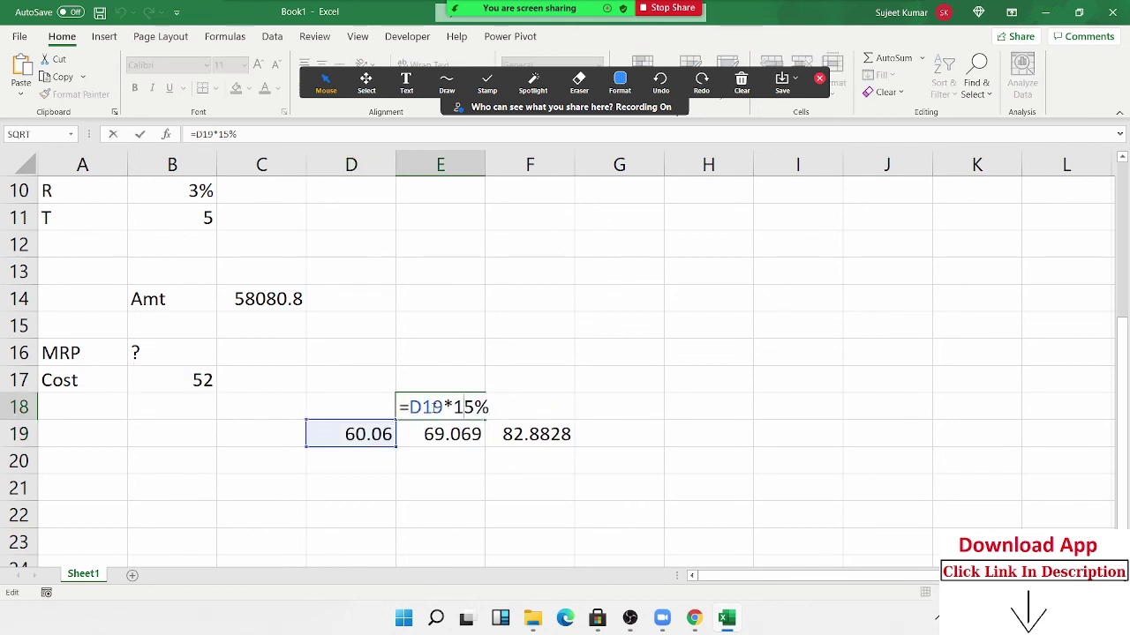
# Step: Replace the D19 reference in E18 and E19 with the pasted expanded markup expression
pyautogui.doubleClick(433, 407)
pyautogui.write('()')
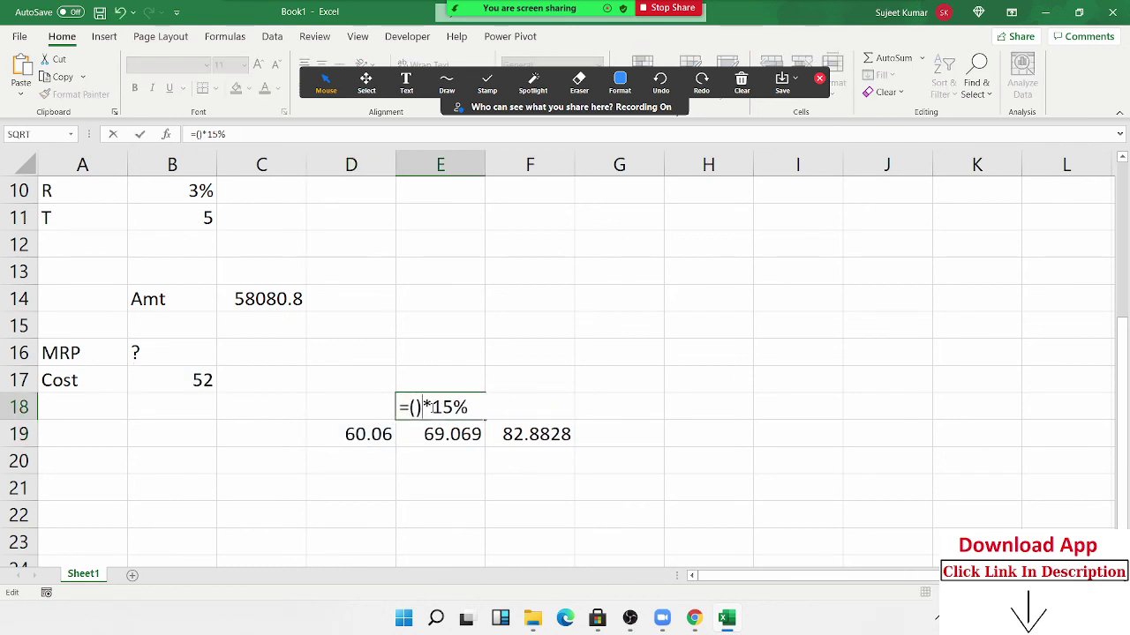
pyautogui.hotkey('ctrl', 'v')
pyautogui.press('Return')
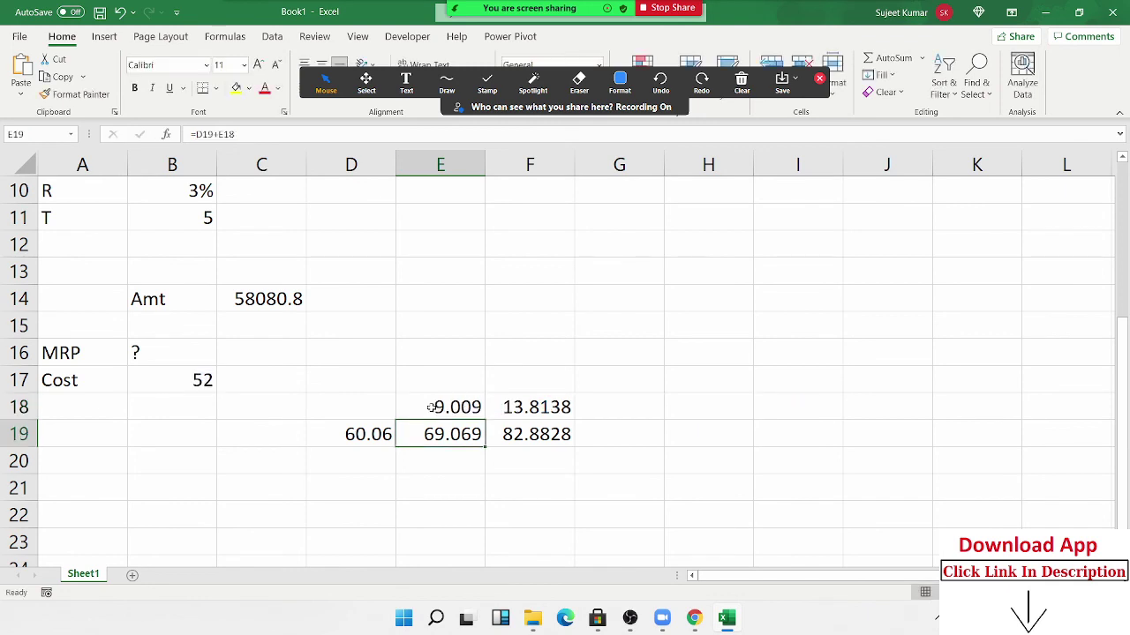
pyautogui.doubleClick(441, 434)
pyautogui.doubleClick(441, 434)
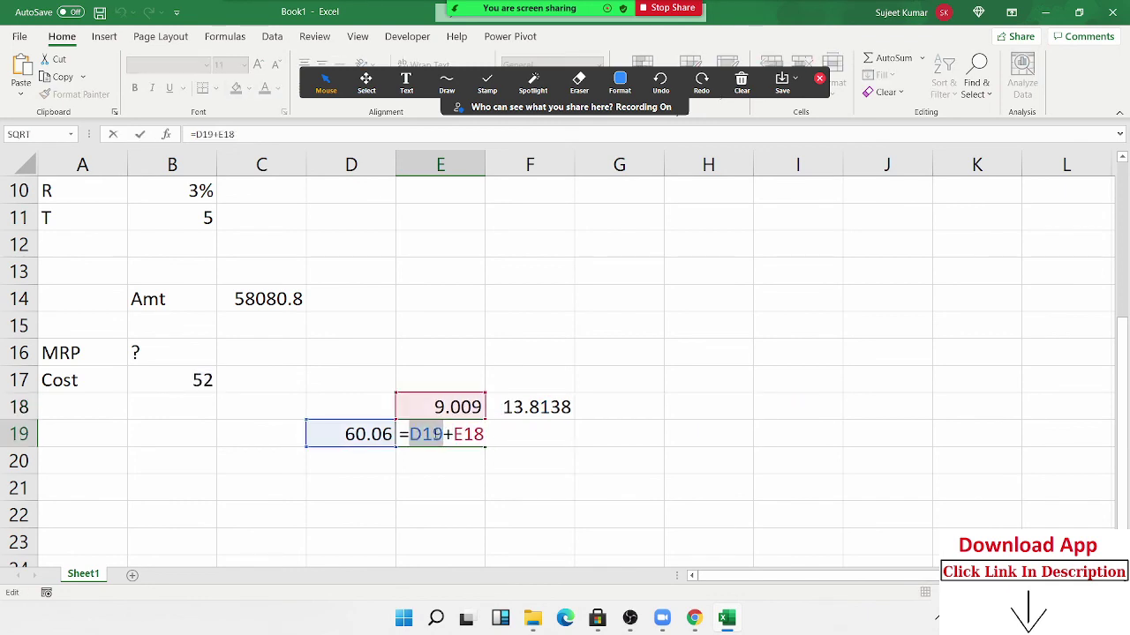
pyautogui.write('()')
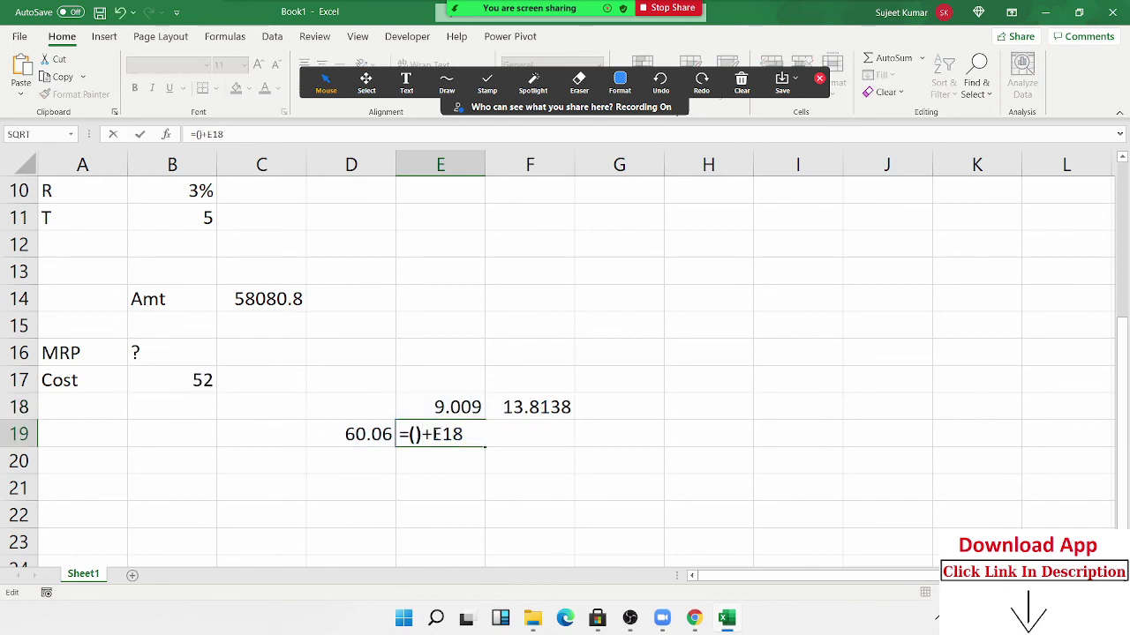
pyautogui.hotkey('ctrl', 'v')
pyautogui.press('Return')
# Step: Clear the 60.06 helper value from D19
pyautogui.press('Up')
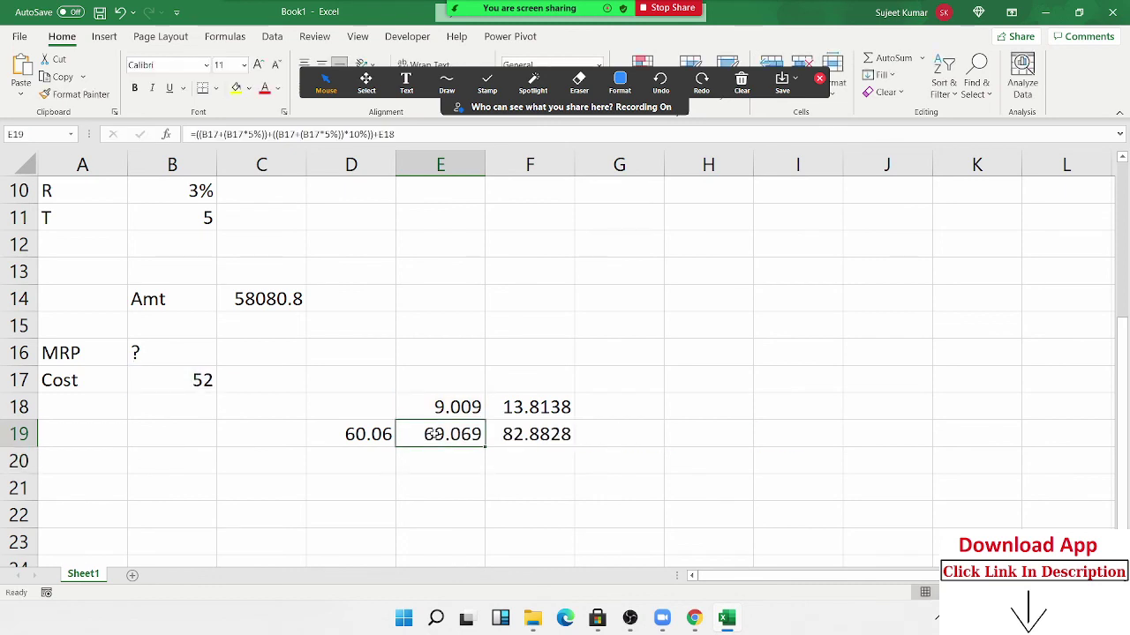
pyautogui.press('Left')
pyautogui.press('Delete')
pyautogui.press('Up')
pyautogui.press('Right')
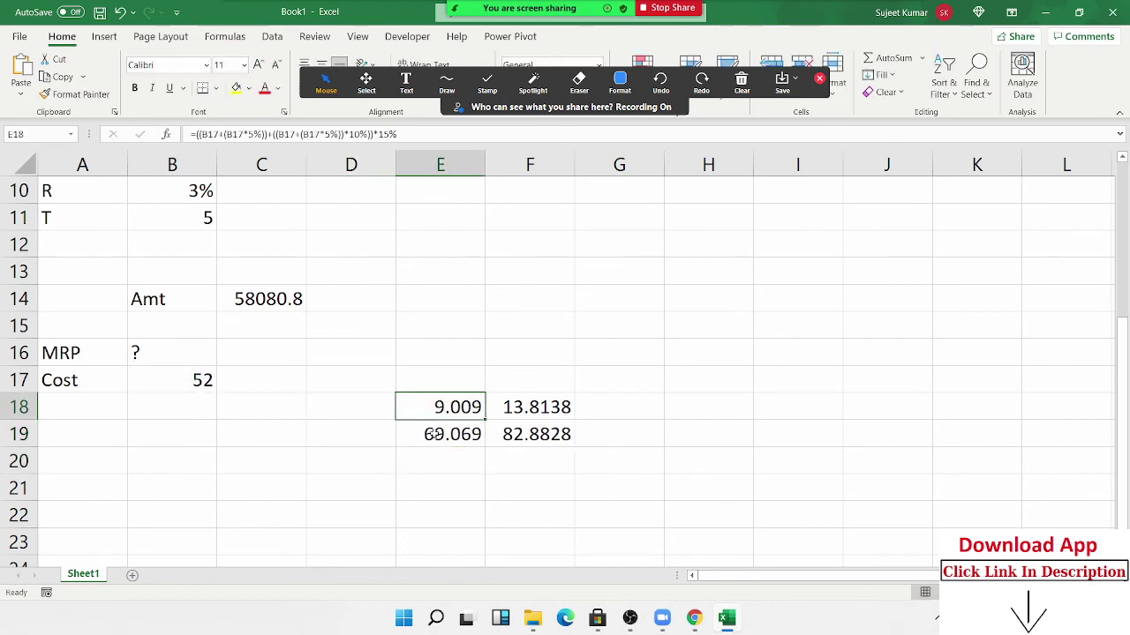
# Step: Fold E18's expression into E19 so it gives 69.069 from B17, then clear E18
pyautogui.doubleClick(456, 414)
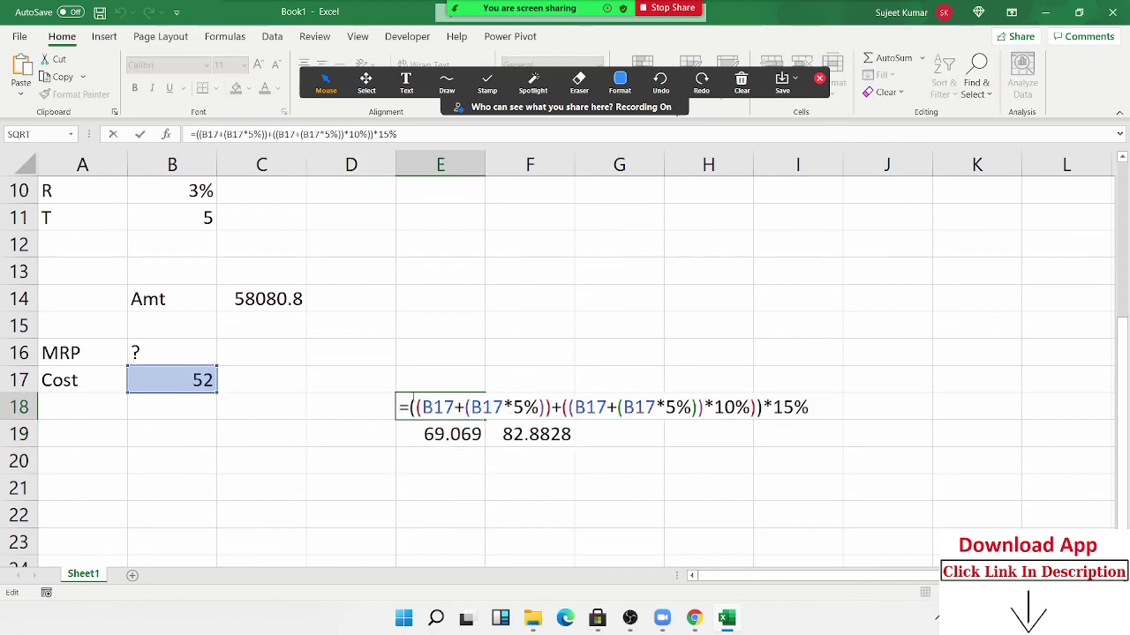
pyautogui.moveTo(409, 406); pyautogui.dragTo(810, 408)
pyautogui.hotkey('ctrl', 'c')
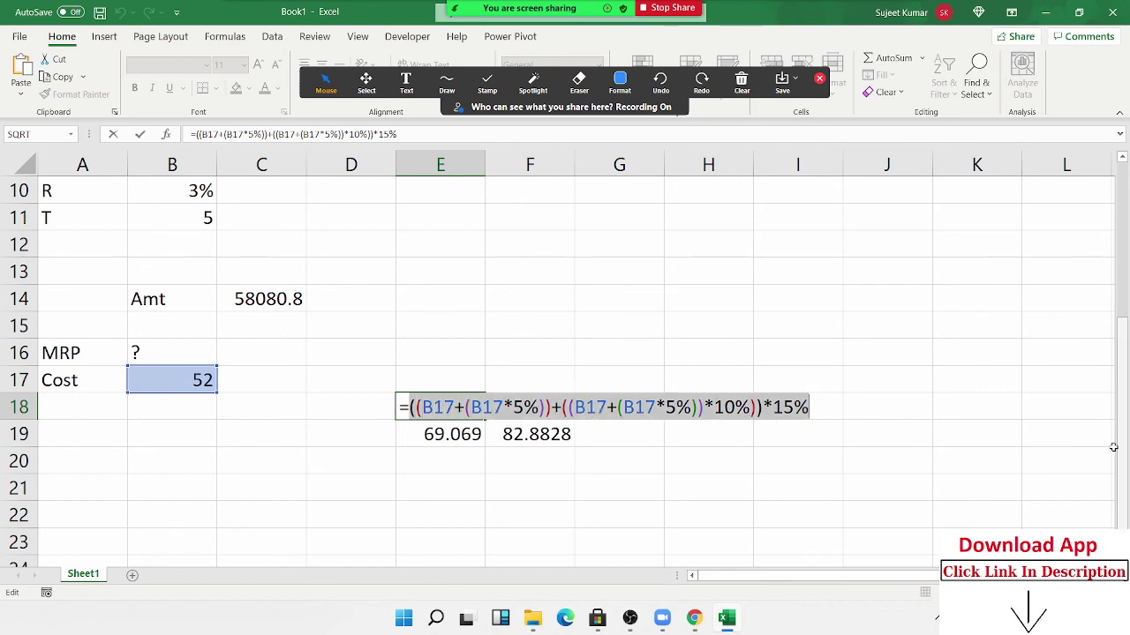
pyautogui.press('Escape')
pyautogui.doubleClick(471, 434)
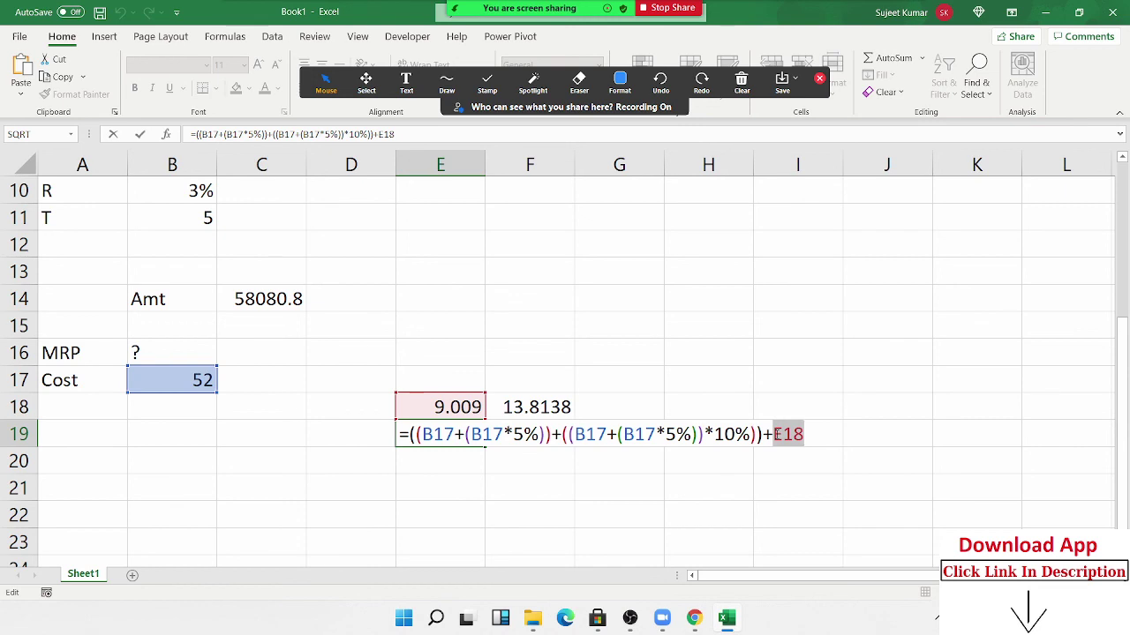
pyautogui.press('BackSpace')
pyautogui.press('BackSpace')
pyautogui.press('BackSpace')
pyautogui.write('()')
pyautogui.press('Left')
pyautogui.hotkey('ctrl', 'v')
pyautogui.hotkey('ctrl', 'Return')
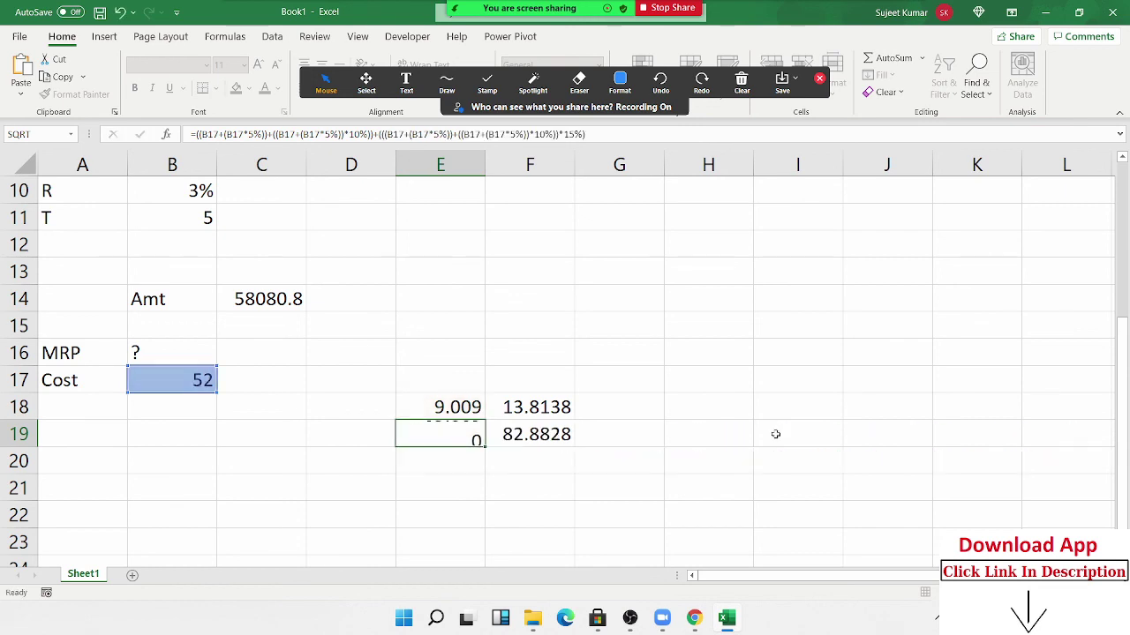
pyautogui.press('Up')
pyautogui.press('Delete')
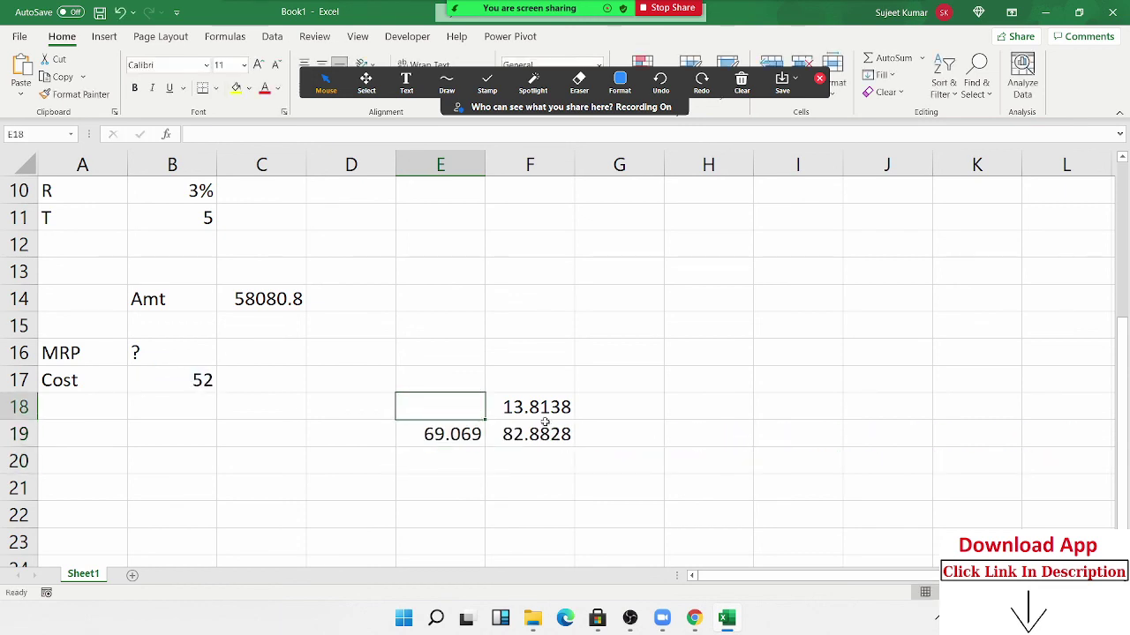
# Step: Replace the E19 reference in F18's formula with E19's expression in parentheses
pyautogui.doubleClick(450, 433)
pyautogui.keyDown('shift'); pyautogui.click(413, 434); pyautogui.keyUp('shift')
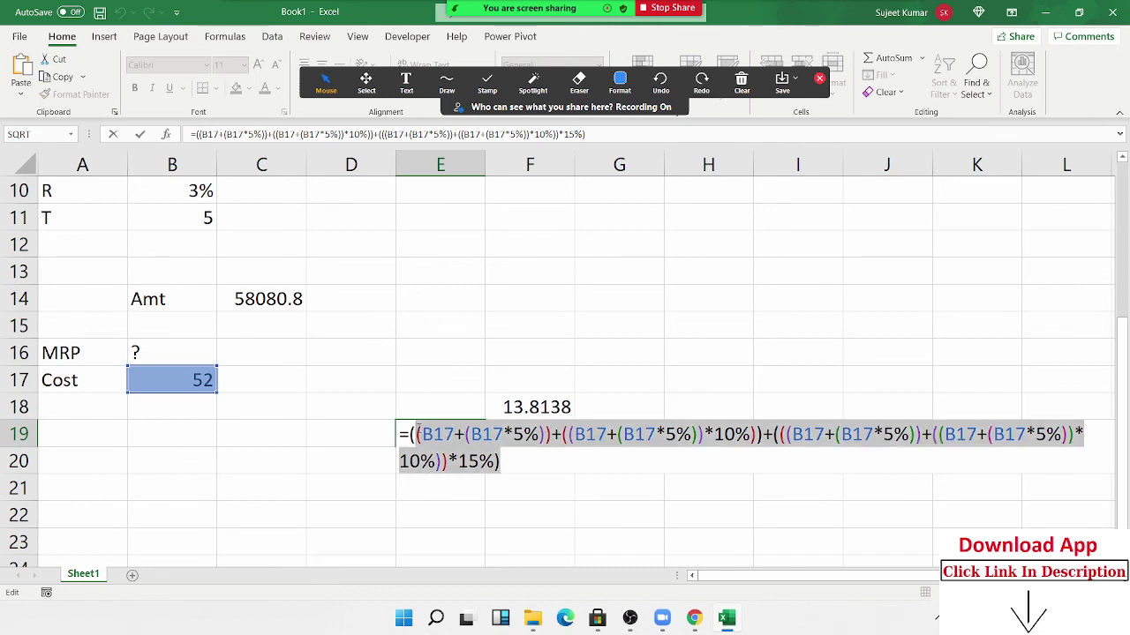
pyautogui.keyDown('shift'); pyautogui.click(408, 434); pyautogui.keyUp('shift')
pyautogui.press('Escape')
pyautogui.click(527, 408)
pyautogui.doubleClick(526, 408)
pyautogui.doubleClick(521, 408)
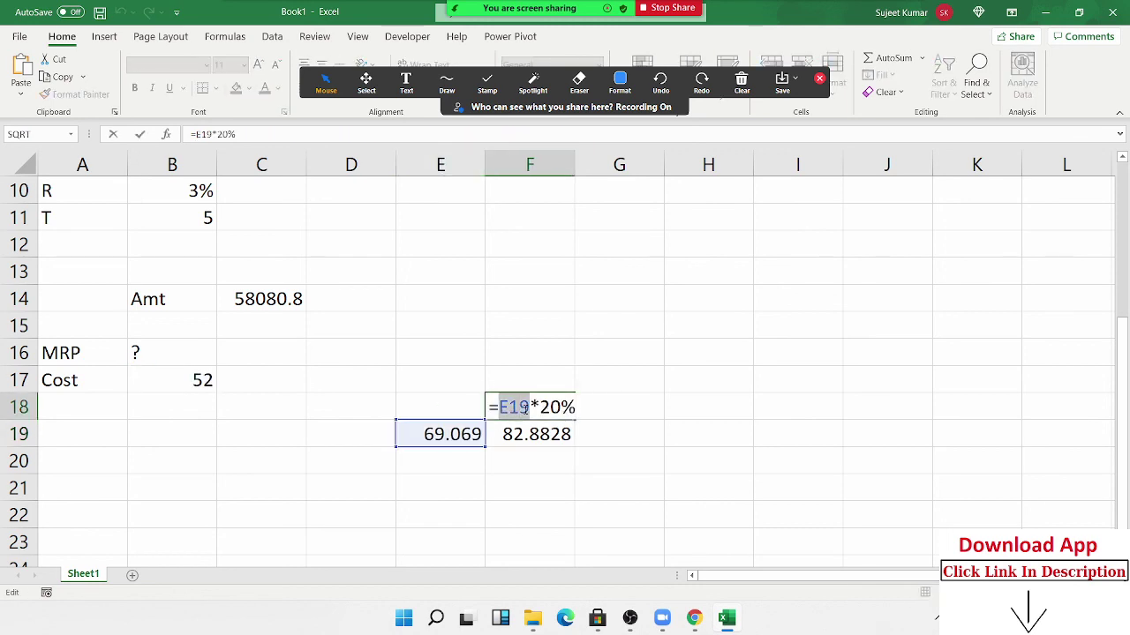
pyautogui.write('()')
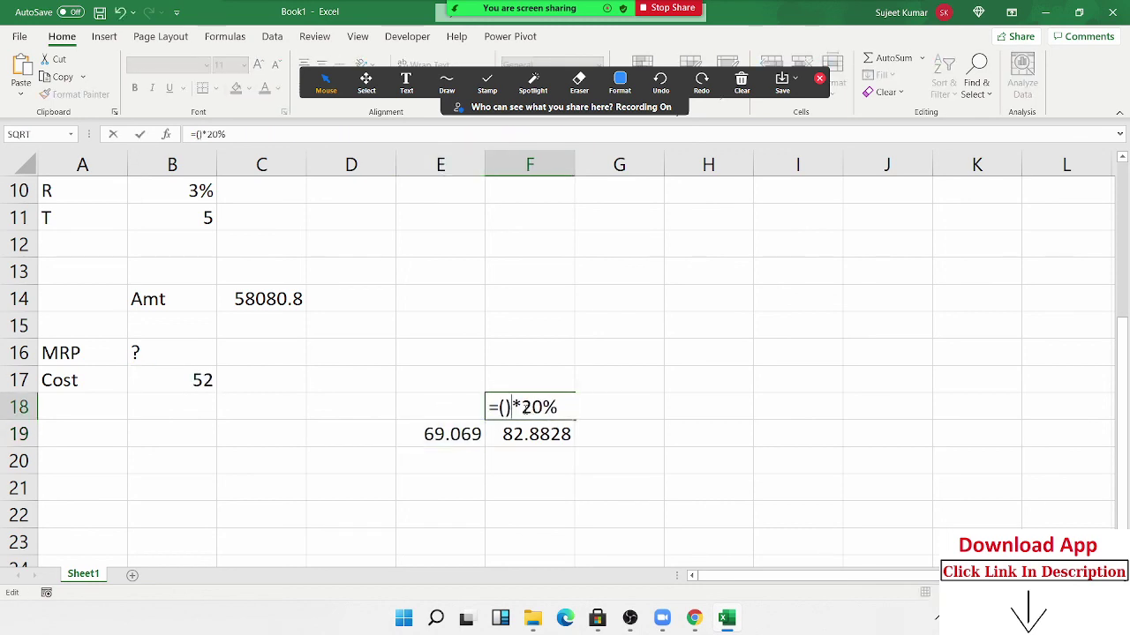
pyautogui.press('Left')
pyautogui.write('((B17+(B17*5%))+((B17+(B17*5%))*10%))+(((B17+(B17*5%))+((B17+(B17*5%))*10%))*15%)')
pyautogui.press('Return')
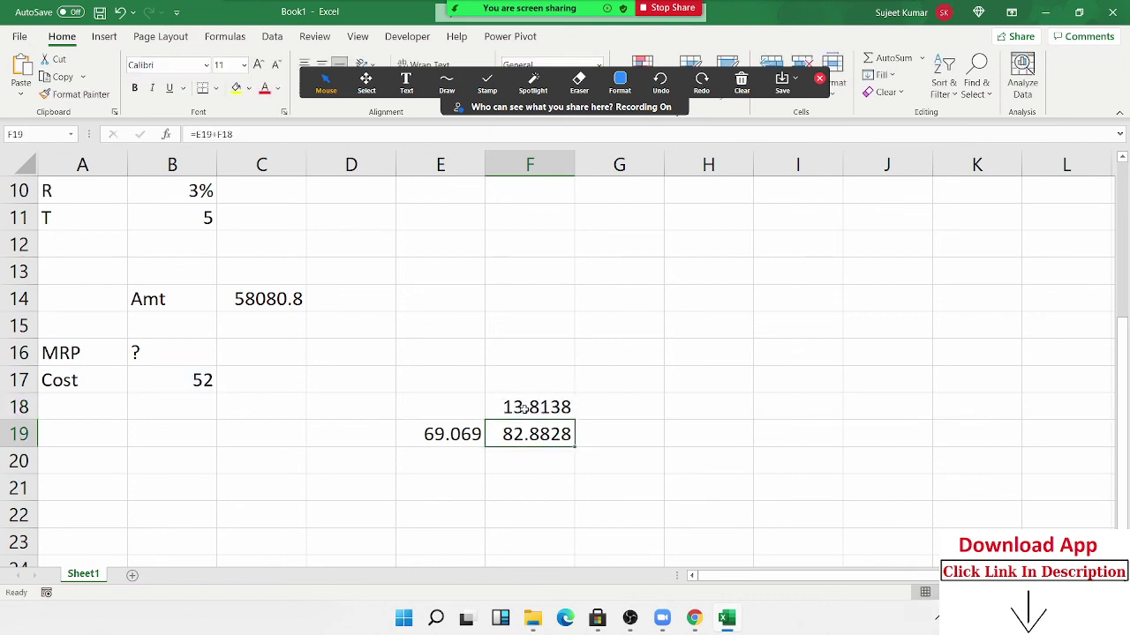
# Step: Put E19's expression in place of the E19 reference in F19, then clear the E19 helper
pyautogui.doubleClick(519, 435)
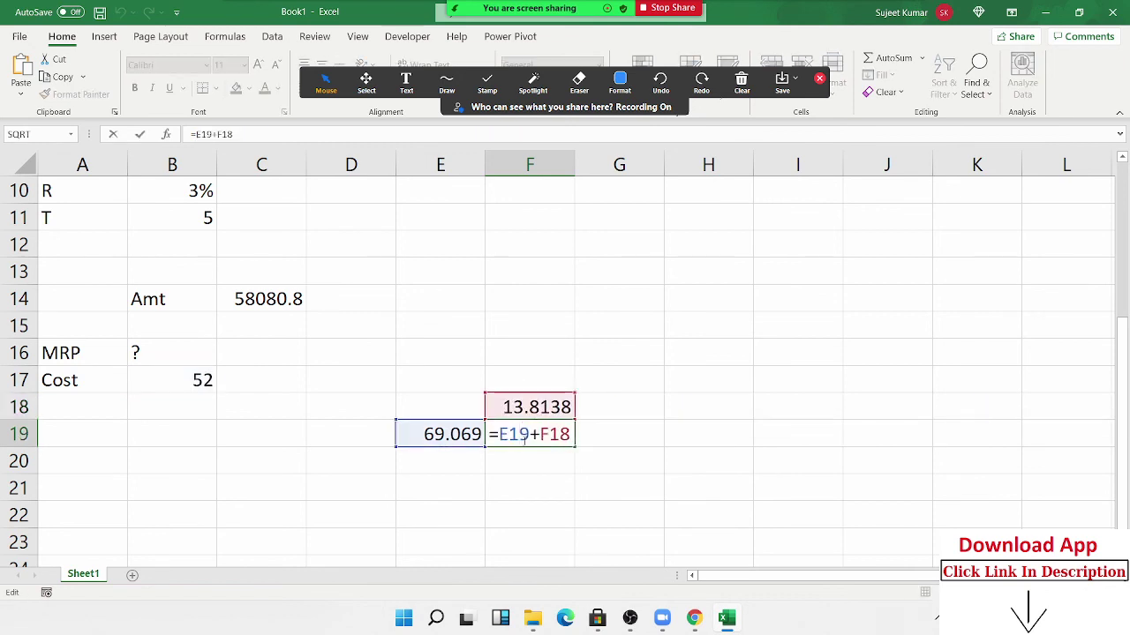
pyautogui.doubleClick(519, 434)
pyautogui.write('()')
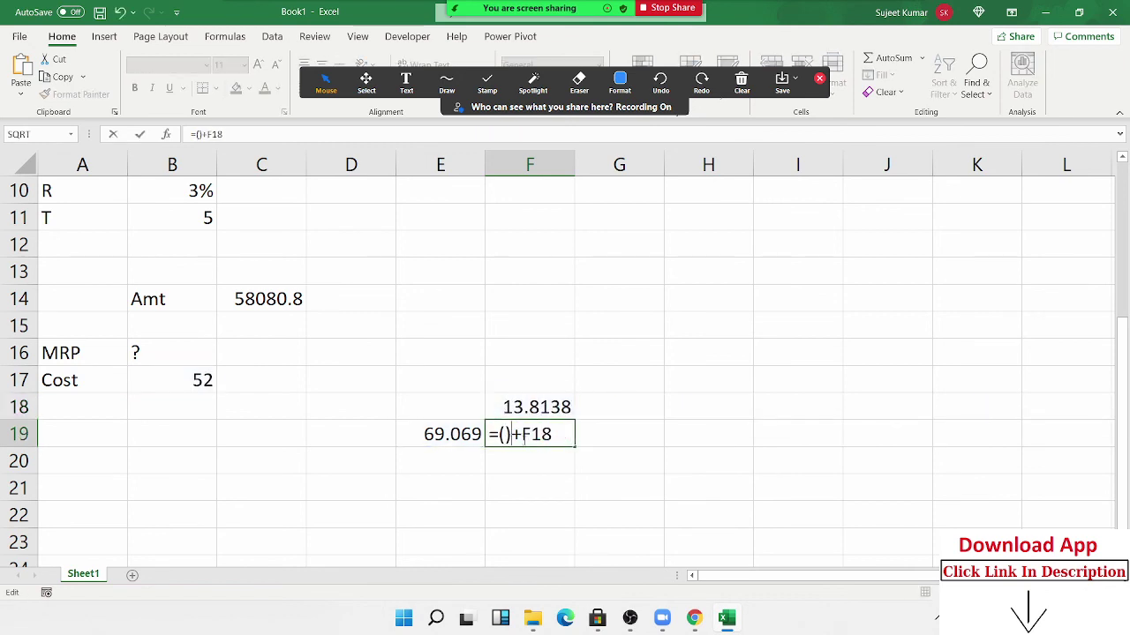
pyautogui.press('Left')
pyautogui.hotkey('ctrl', 'v')
pyautogui.press('Return')
pyautogui.click(523, 438)
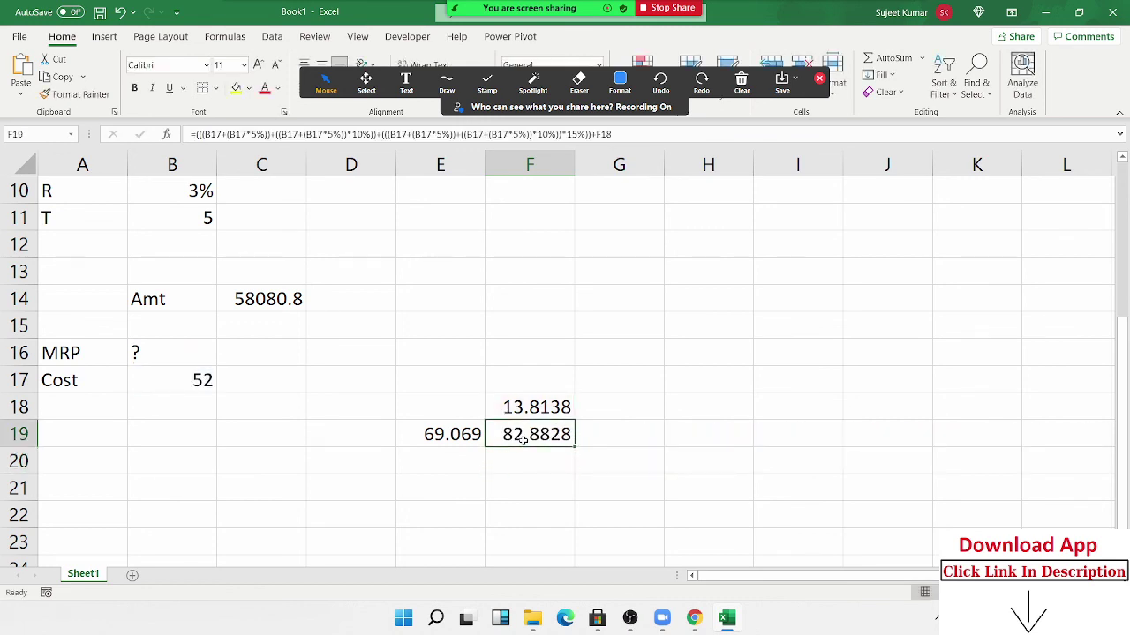
pyautogui.press('Left')
pyautogui.press('Delete')
# Step: Substitute F18's full expression for the F18 reference in F19's formula
pyautogui.click(524, 439)
pyautogui.press('Up')
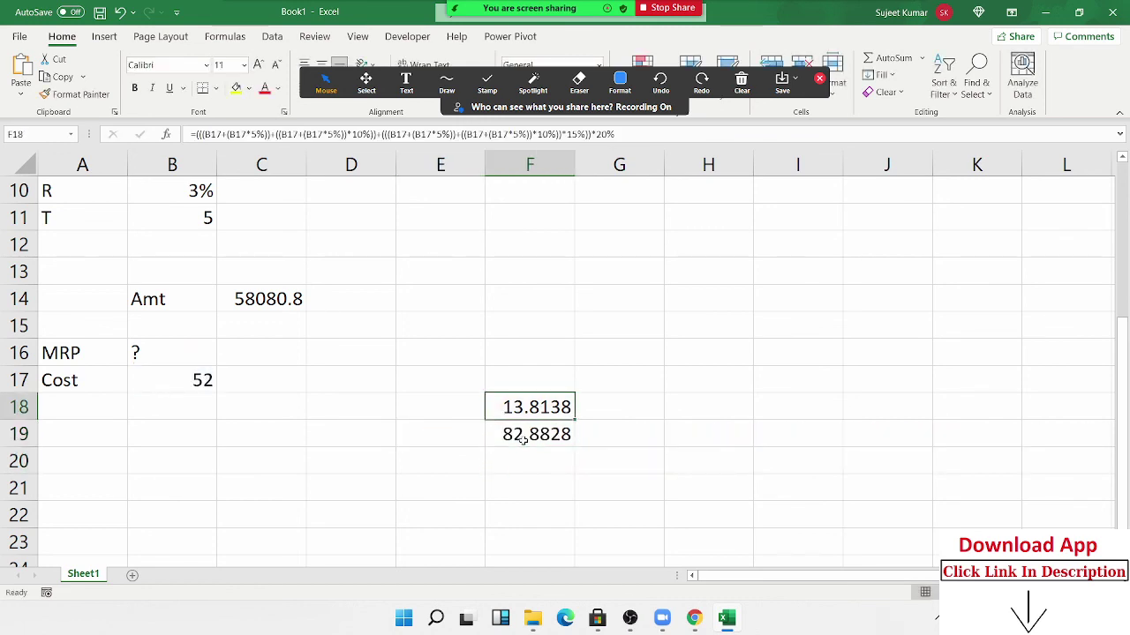
pyautogui.press('F2')
pyautogui.moveTo(734, 435); pyautogui.dragTo(496, 408)
pyautogui.hotkey('ctrl', 'c')
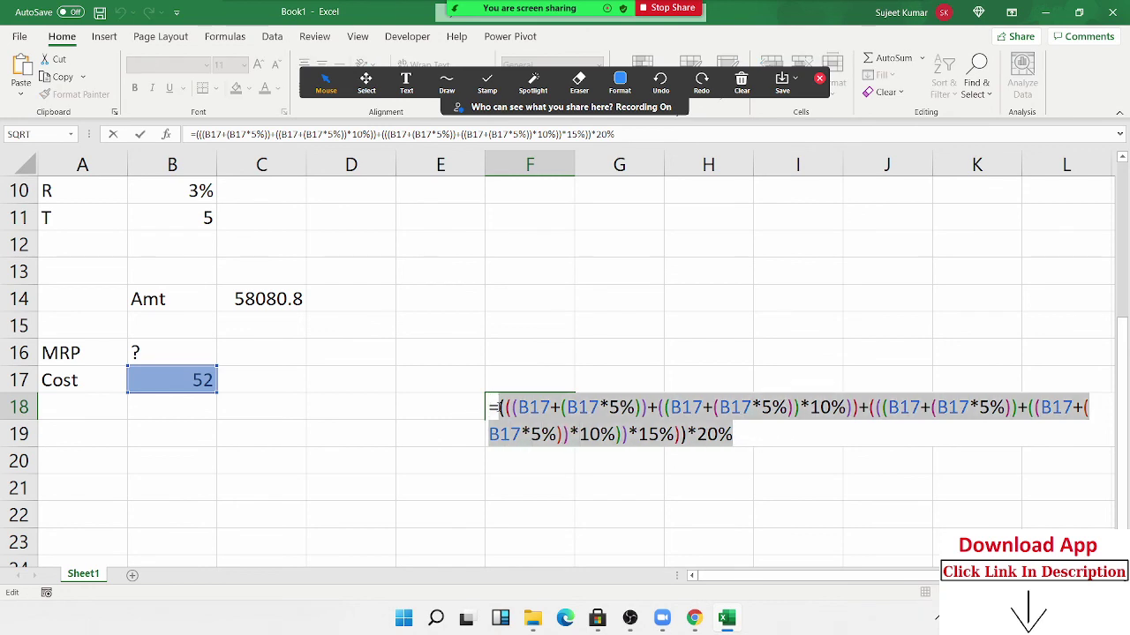
pyautogui.press('Escape')
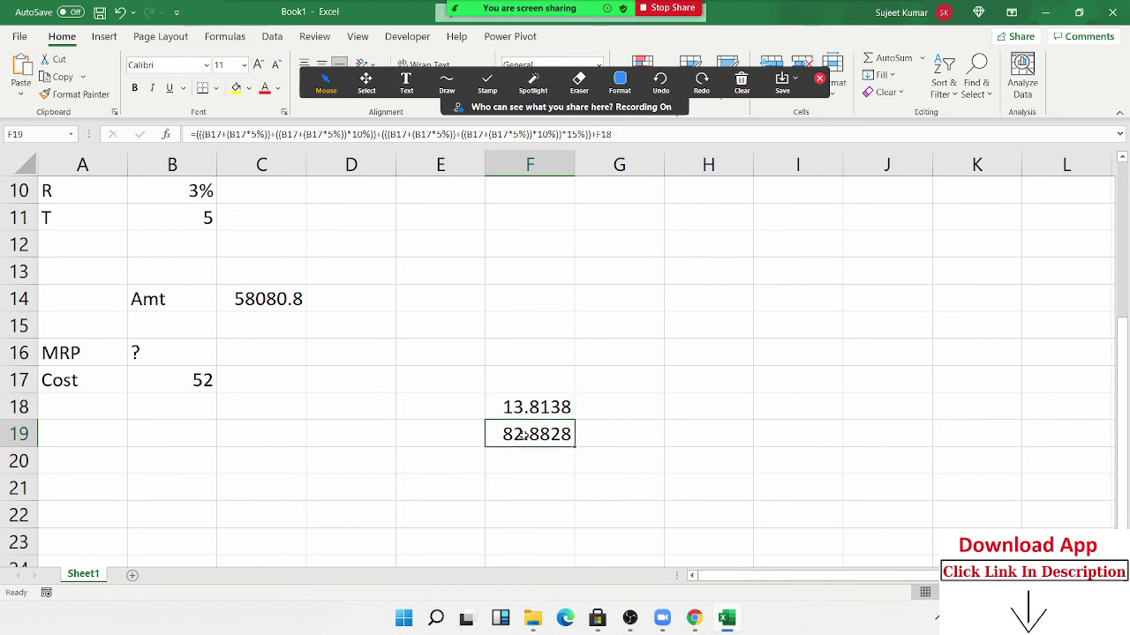
pyautogui.doubleClick(521, 430)
pyautogui.doubleClick(712, 460)
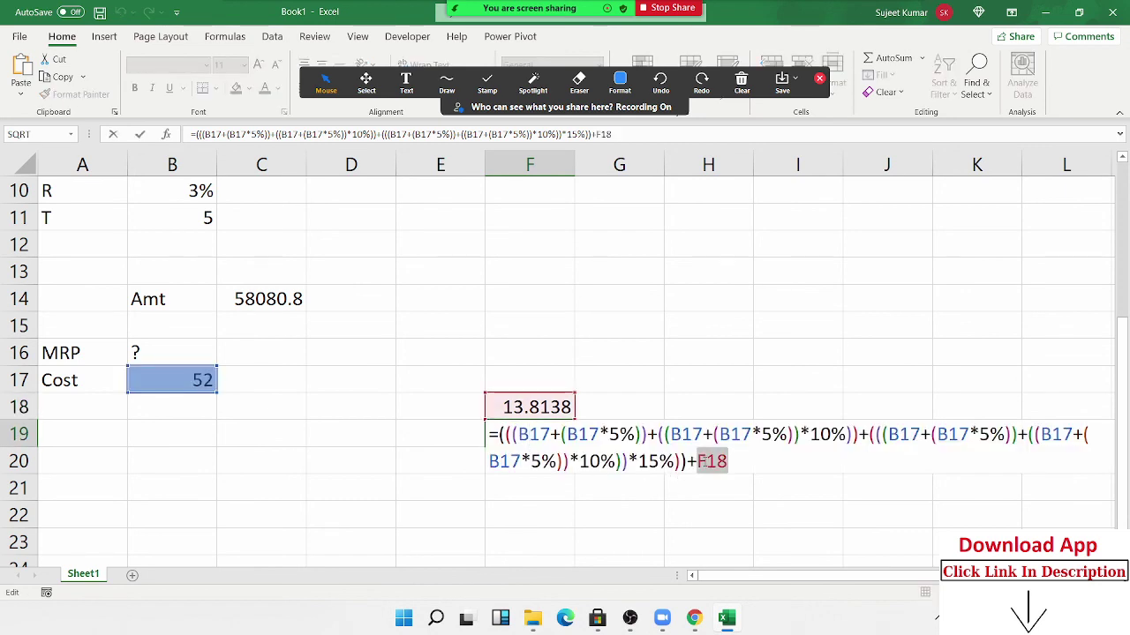
pyautogui.write('()')
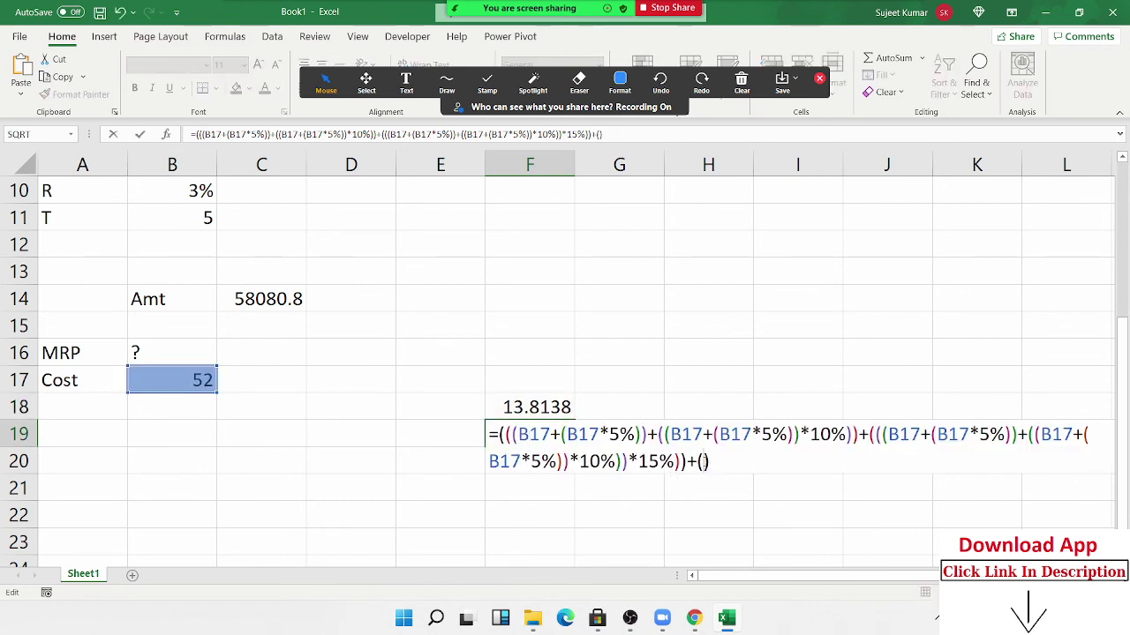
pyautogui.press('Left')
pyautogui.hotkey('ctrl', 'v')
pyautogui.press('Return')
# Step: Clear the F18 helper value, leaving F19's nested formula at 82.8828
pyautogui.press('Up')
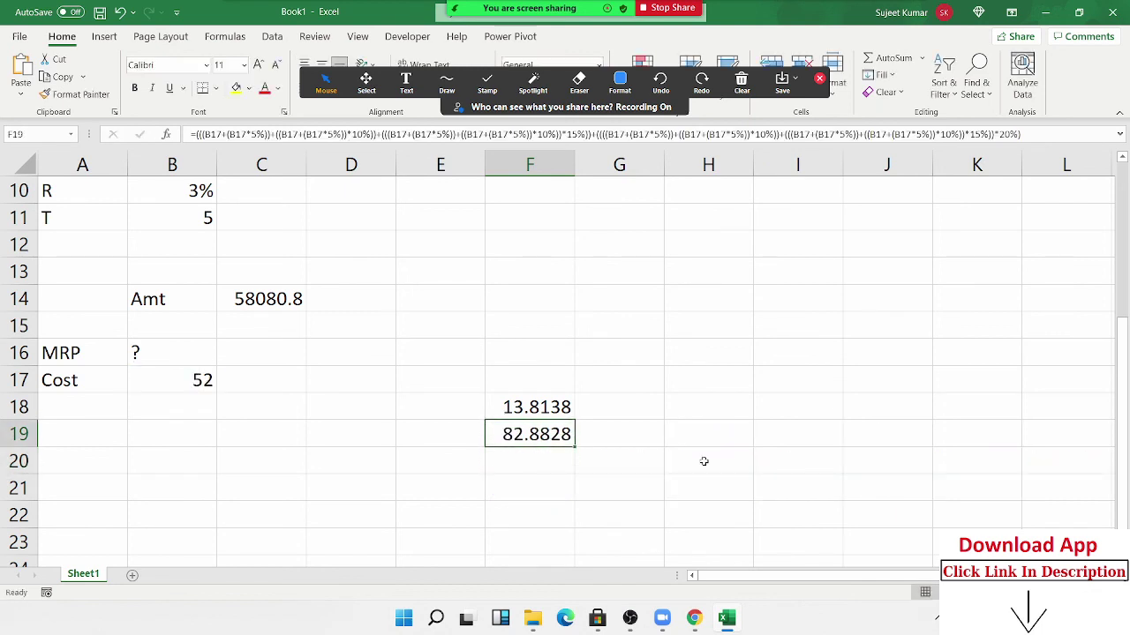
pyautogui.press('Up')
pyautogui.press('Delete')
pyautogui.press('Down')
# Step: Move the nested markup formula from F19 into the MRP cell B16
pyautogui.hotkey('ctrl', 'c')
pyautogui.press('Left')
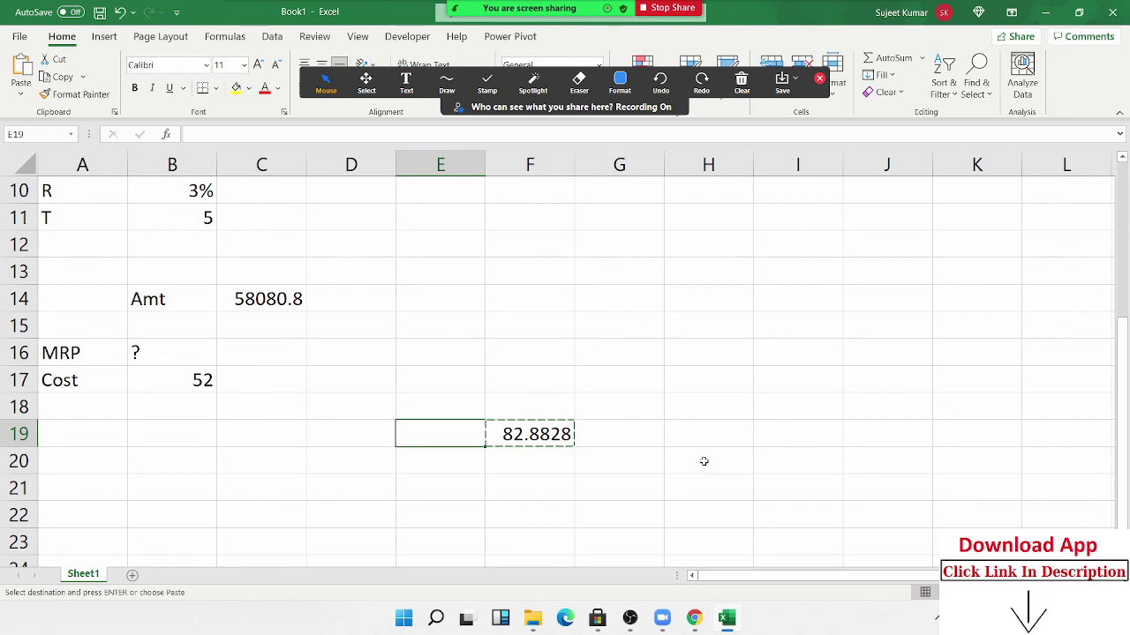
pyautogui.press('Left')
pyautogui.press('Left')
pyautogui.press('Left')
pyautogui.press('Up')
pyautogui.press('Up')
pyautogui.press('Up')
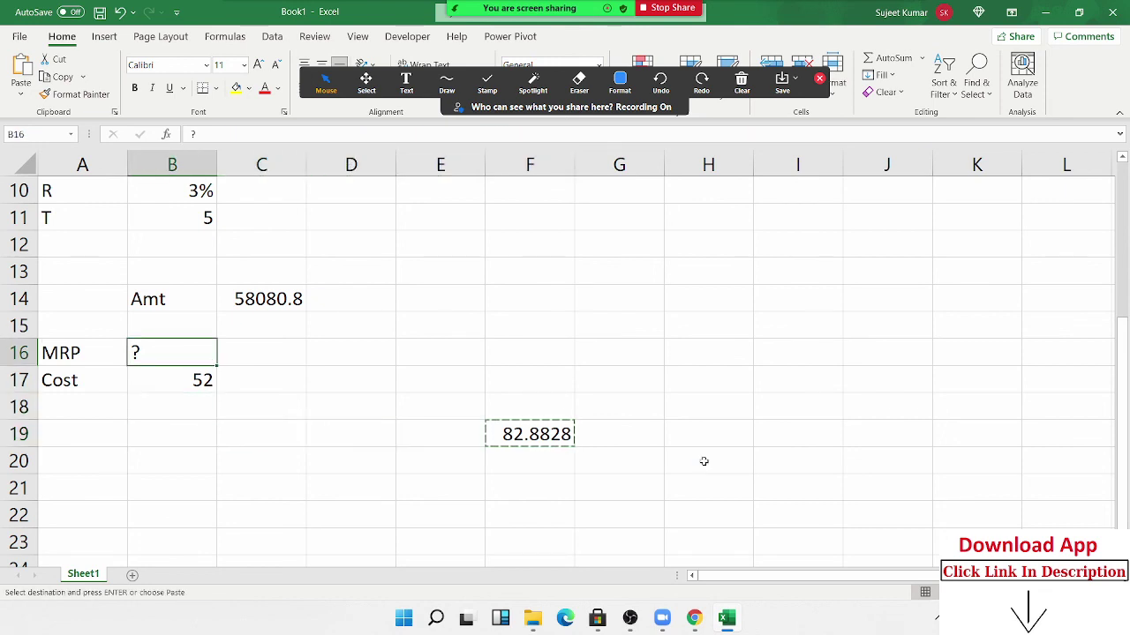
pyautogui.hotkey('ctrl', 'v')
# Step: Enter a cost of 25 in B17, then change it to 50
pyautogui.press('Down')
pyautogui.write('25')
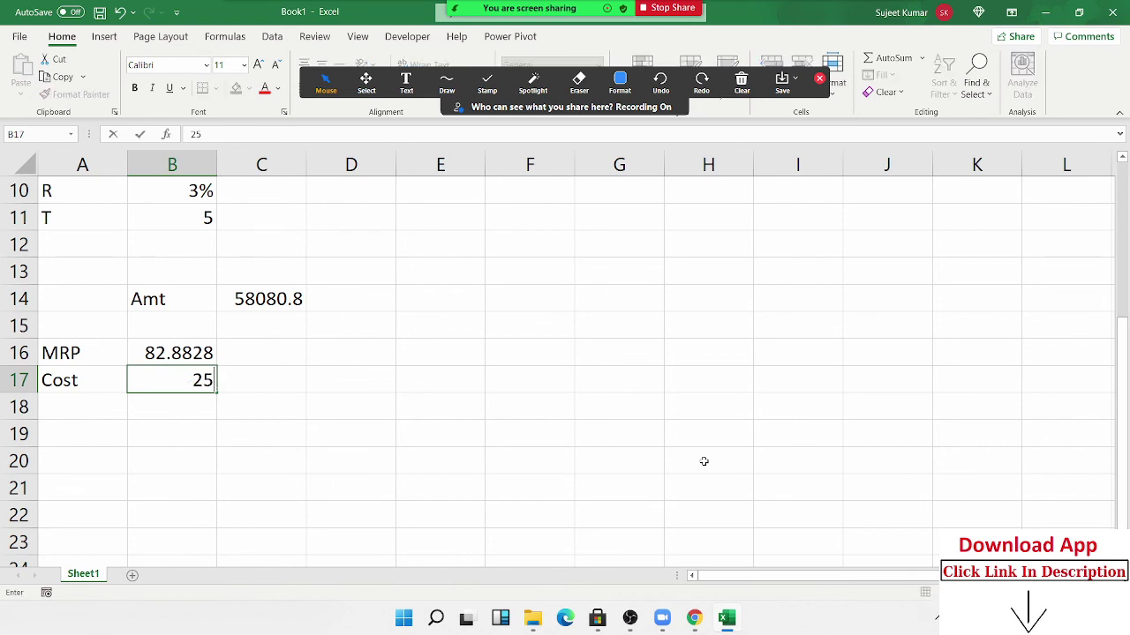
pyautogui.press('Return')
pyautogui.press('Up')
pyautogui.write('50')
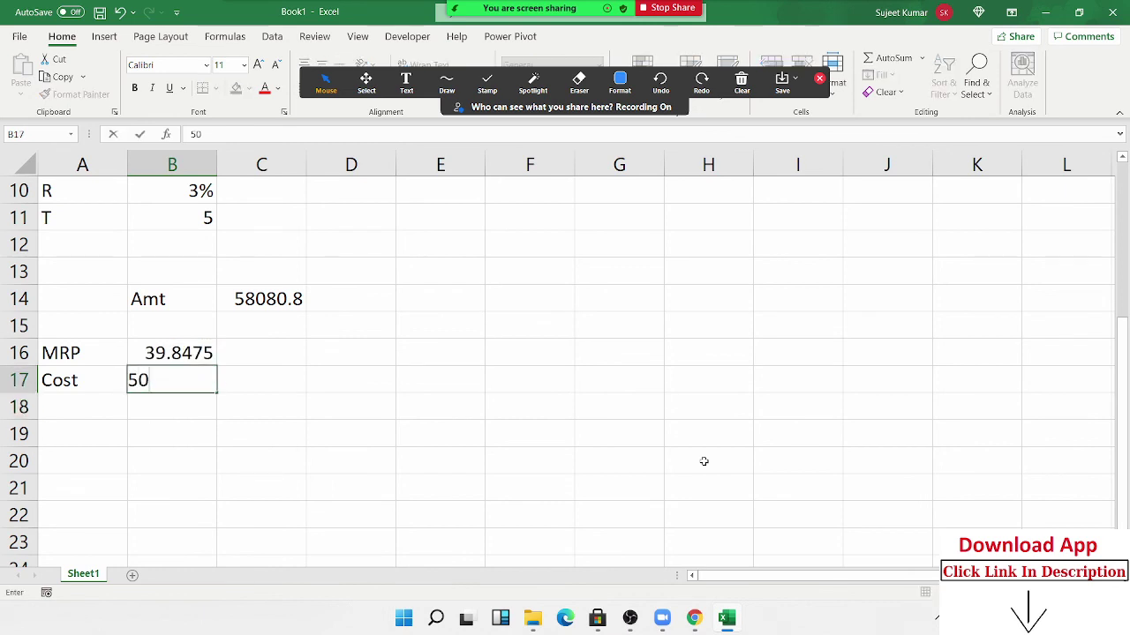
pyautogui.press('Return')
pyautogui.press('Up')
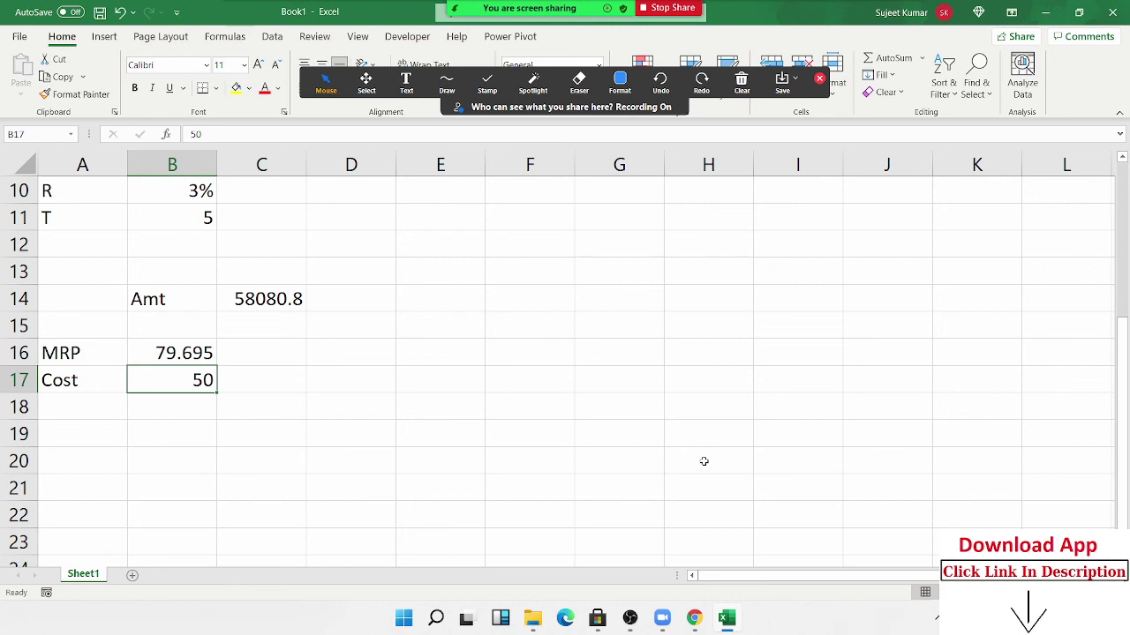
# Step: Check the cost of 50 and the MRP formula in B16 without changing them
pyautogui.press('F2')
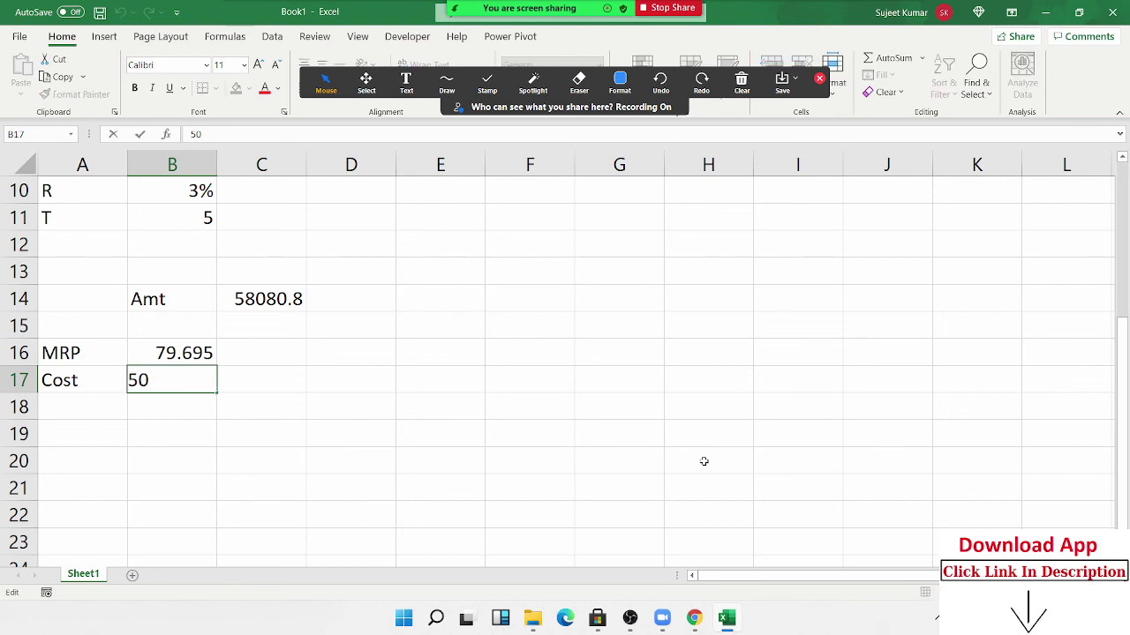
pyautogui.press('Escape')
pyautogui.press('Up')
pyautogui.press('F2')
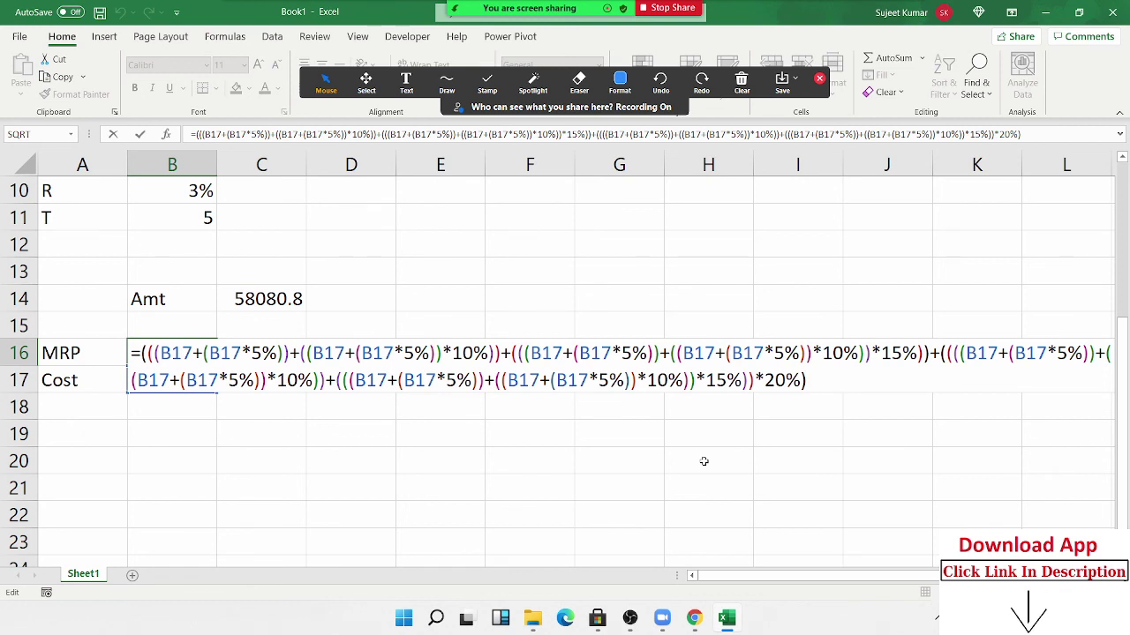
pyautogui.hotkey('ctrl', 'Return')
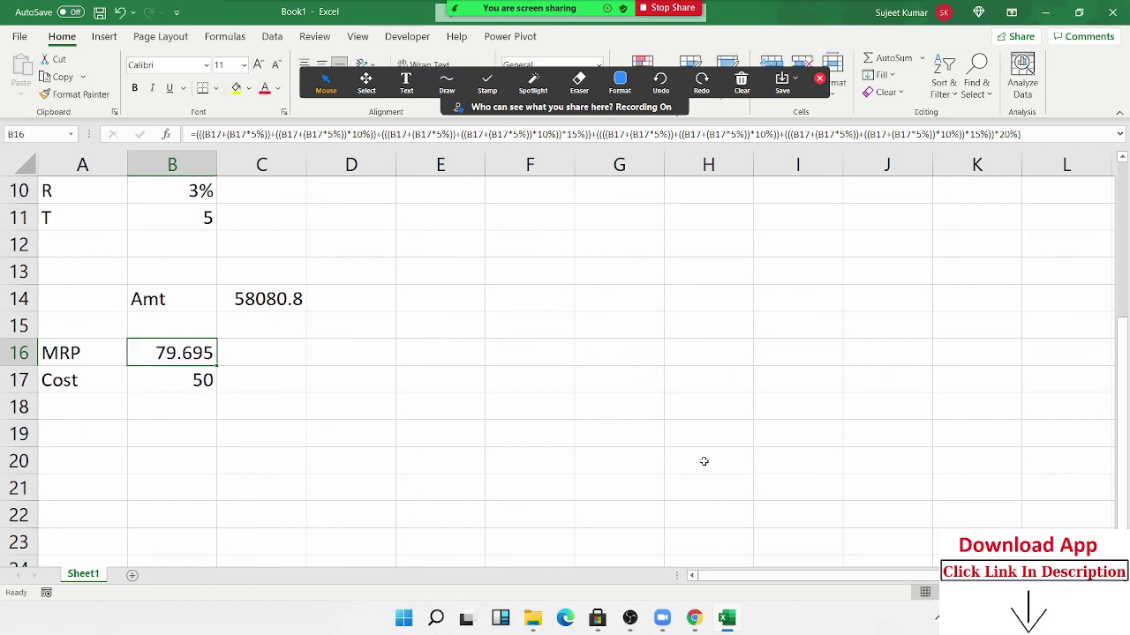